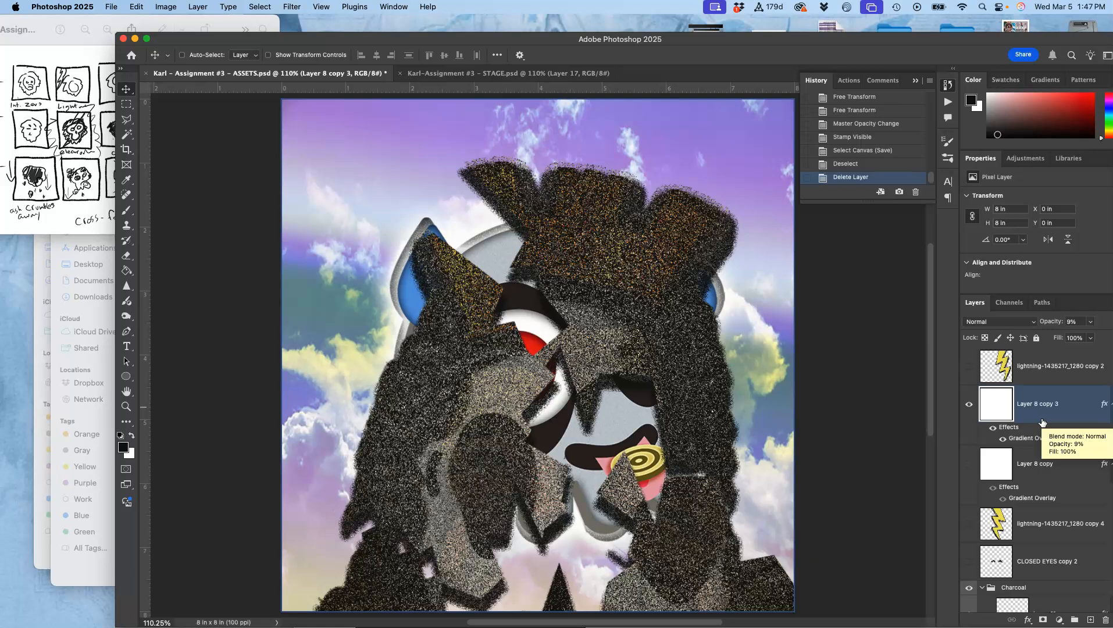
Lower the opacity of Layer 8 copy 3 to 4% and move the Charcoal group down until the skull's eyes are uncovered
drag(1091, 326, 1061, 338)
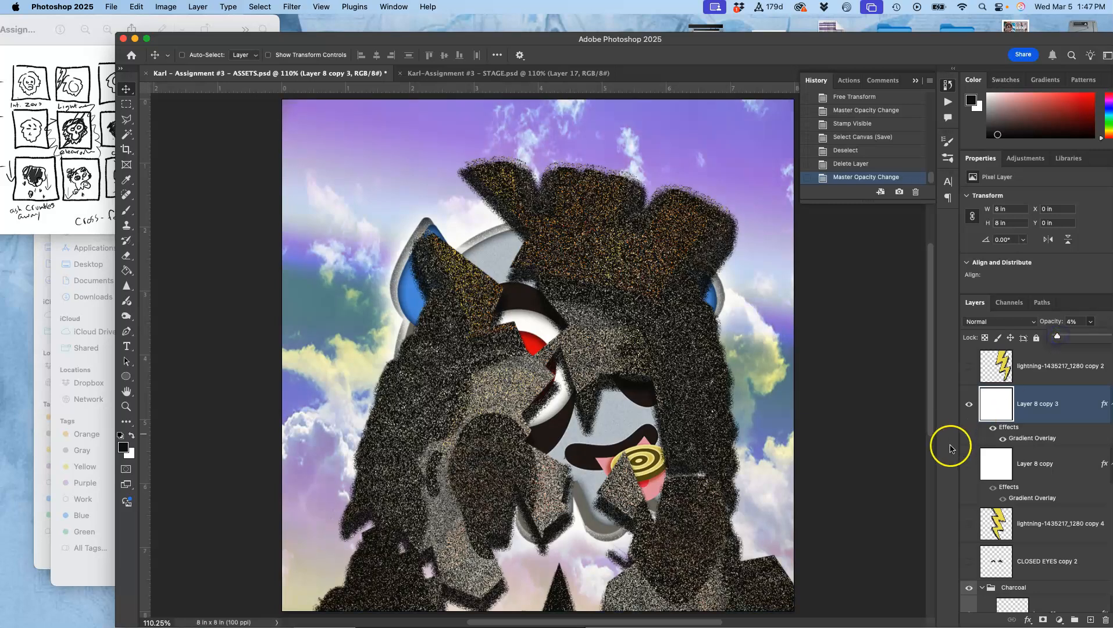
scroll(964, 507, down, 5)
scroll(965, 506, up, 2)
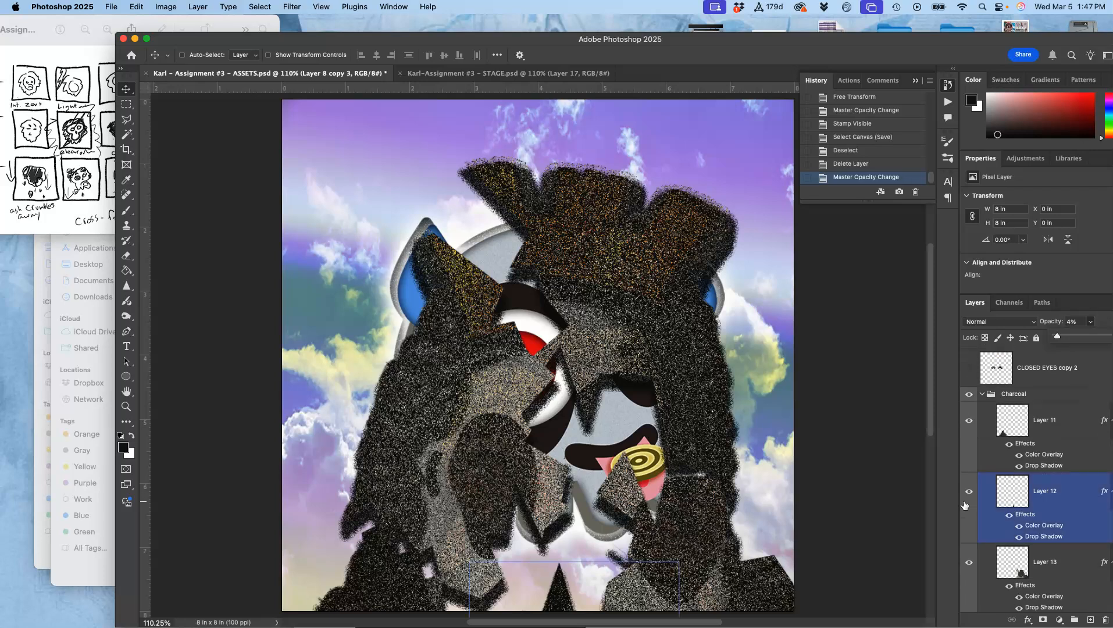
click(1009, 395)
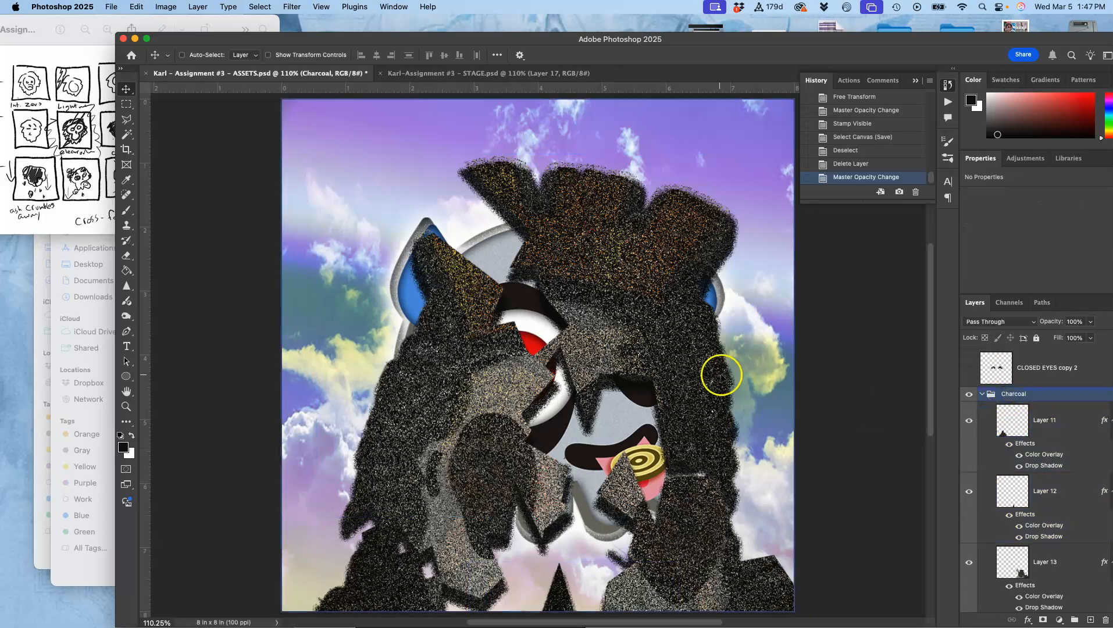
click(126, 87)
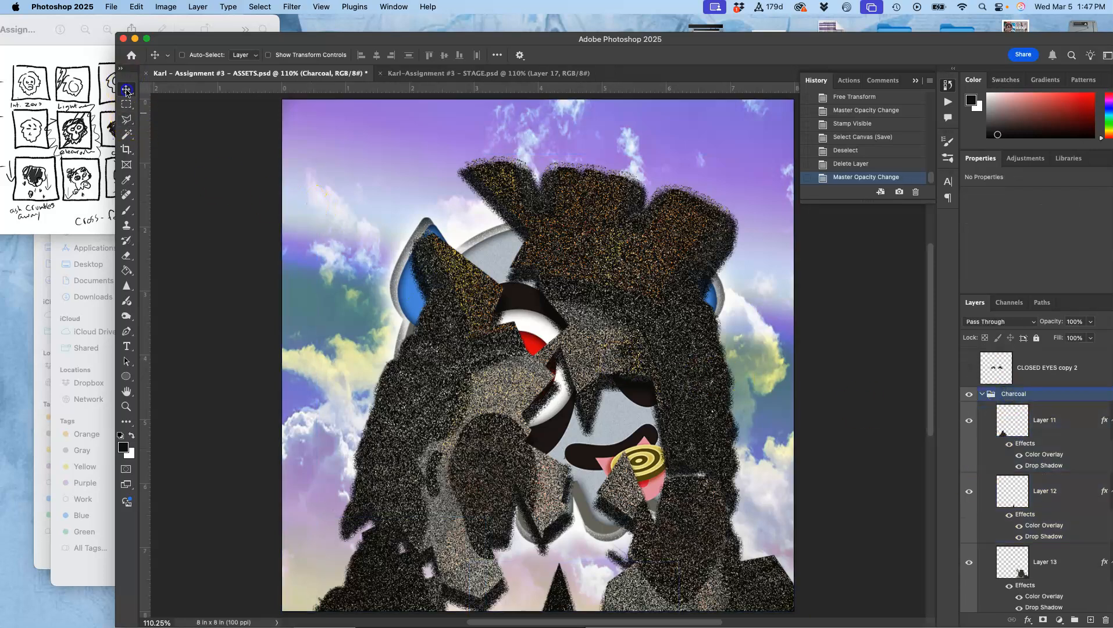
drag(616, 303, 623, 509)
click(1043, 425)
drag(1043, 425, 174, 42)
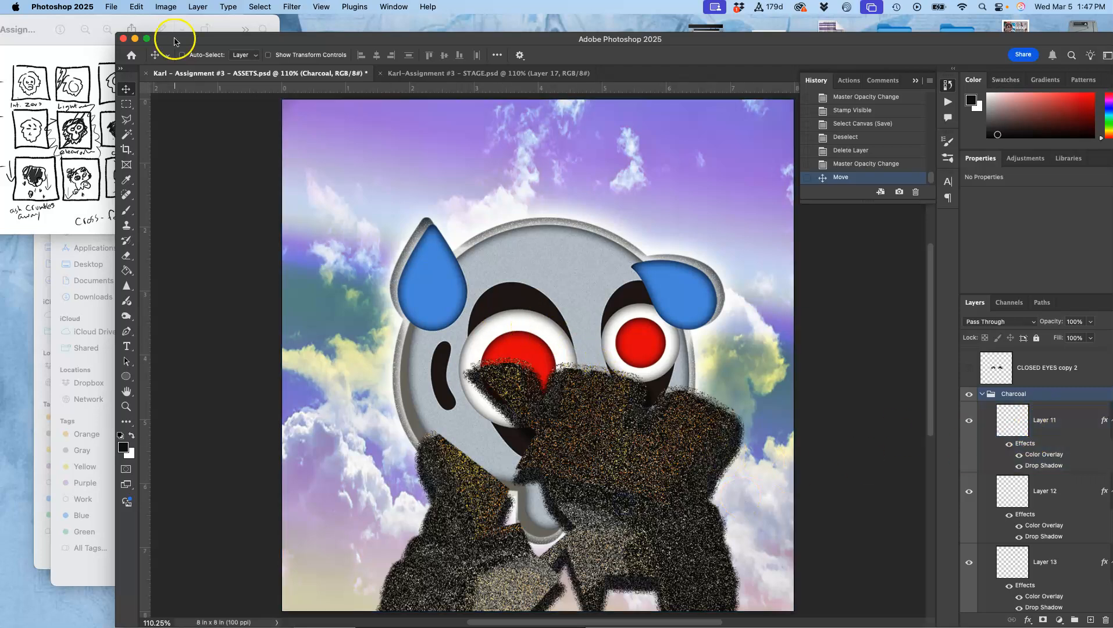
Rotate the Layer 14 charcoal piece slightly clockwise and shift it down and right to about X 3.57 in, Y 4.27 in
click(1024, 482)
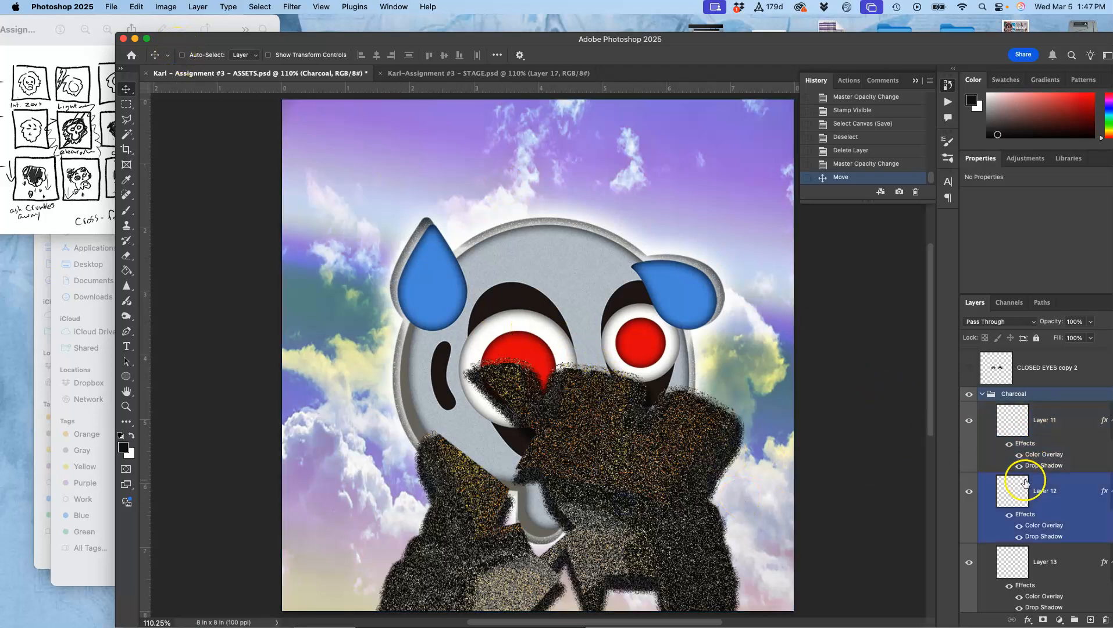
scroll(1025, 483, down, 3)
click(1025, 488)
scroll(1026, 490, down, 2)
click(1025, 490)
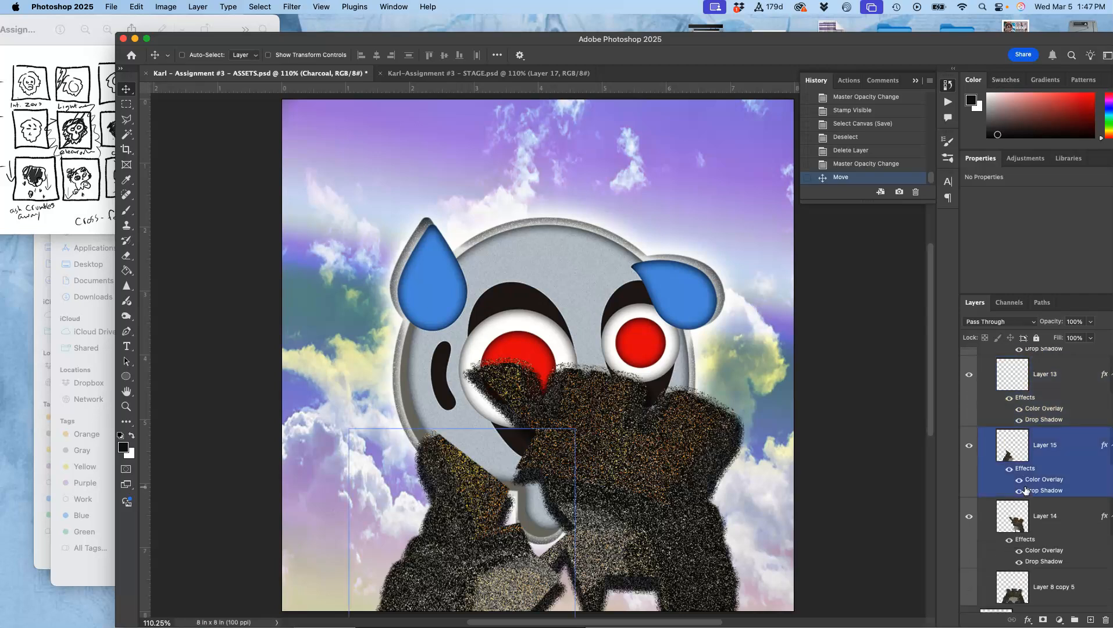
click(1024, 516)
super+click(703, 448)
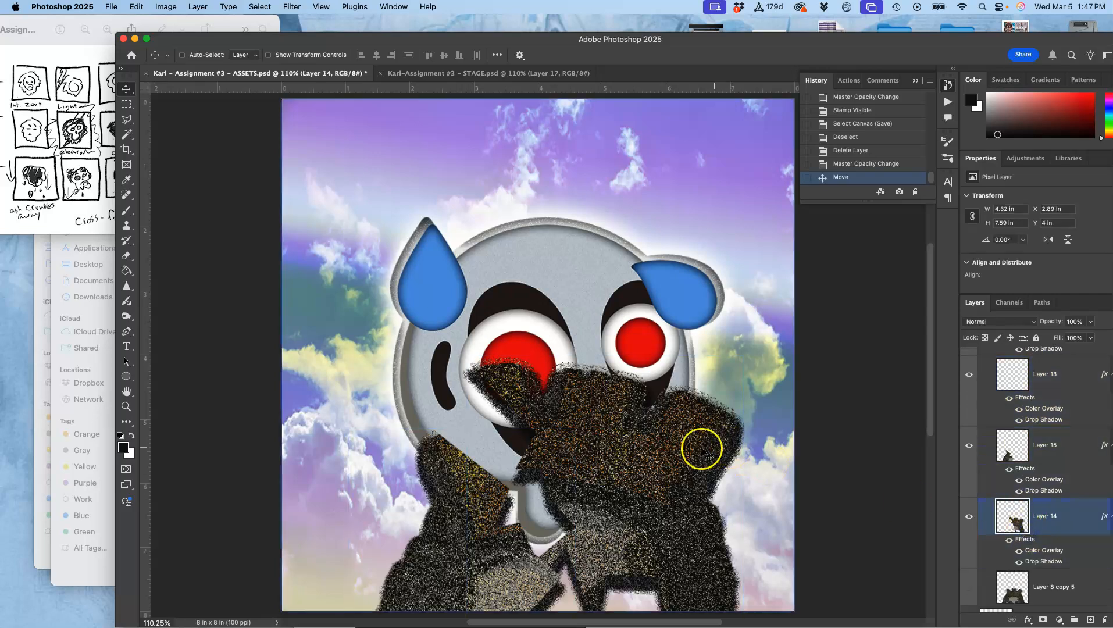
key(super+t)
drag(756, 358, 766, 392)
drag(676, 461, 693, 490)
key(Return)
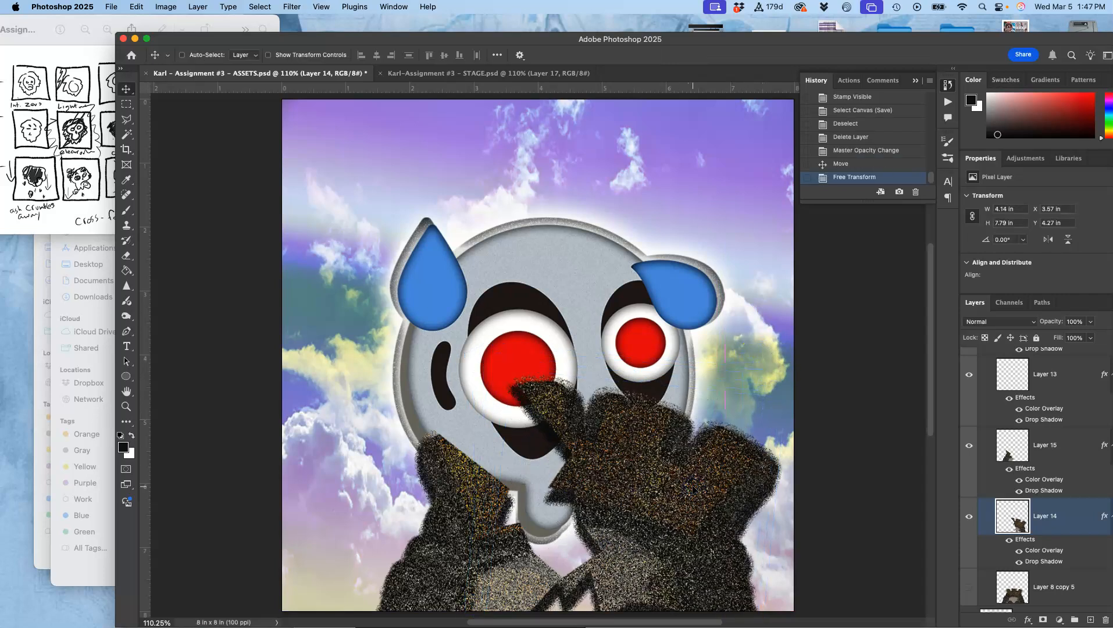
Rotate the Layer 15 charcoal piece about -1.65° and move it down and left to about X 0.73 in, Y 5.6 in
scroll(994, 576, down, 1)
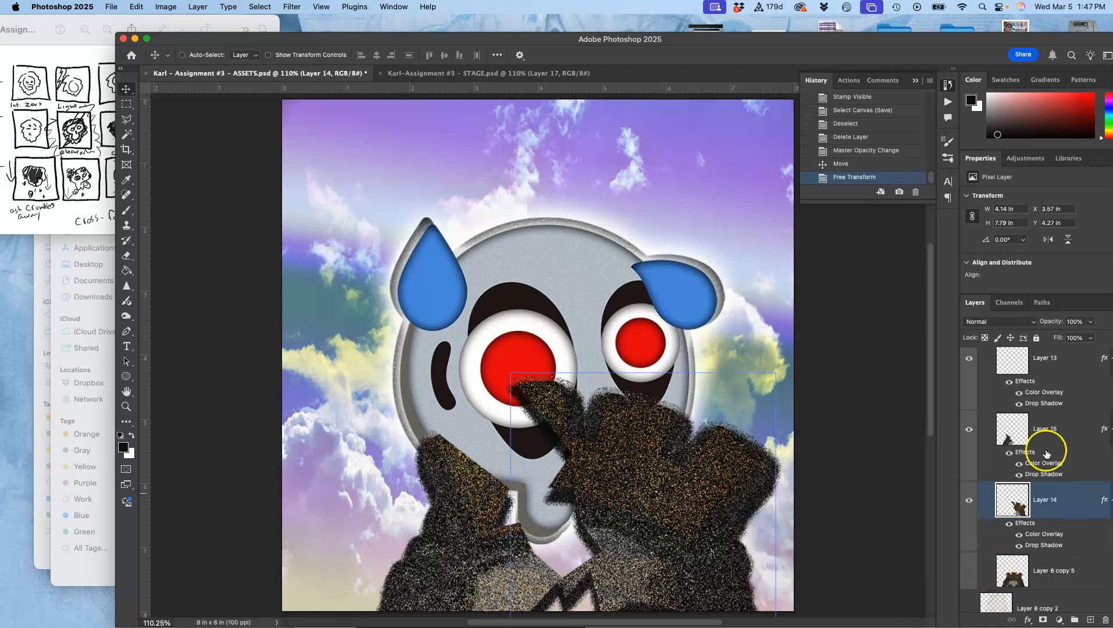
click(1046, 453)
key(super+t)
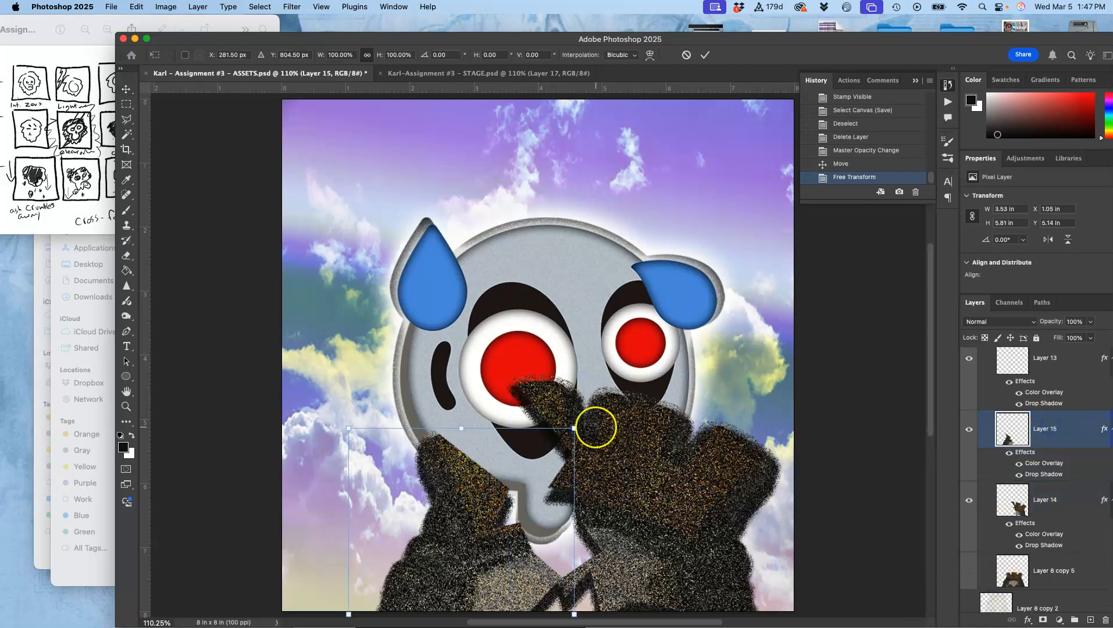
drag(587, 429, 585, 423)
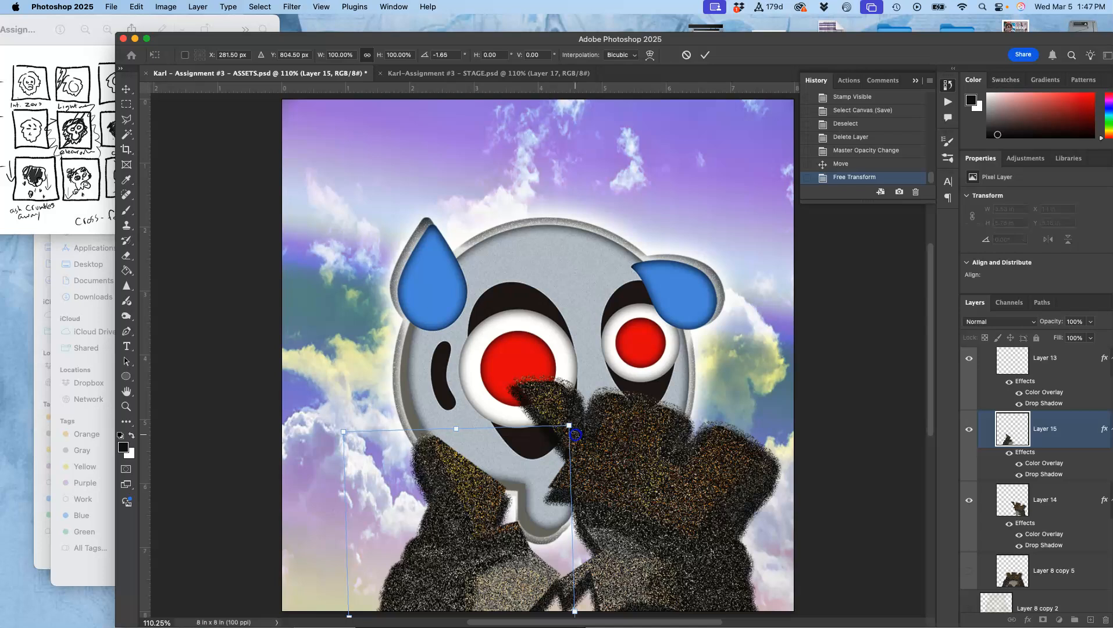
drag(473, 552, 449, 588)
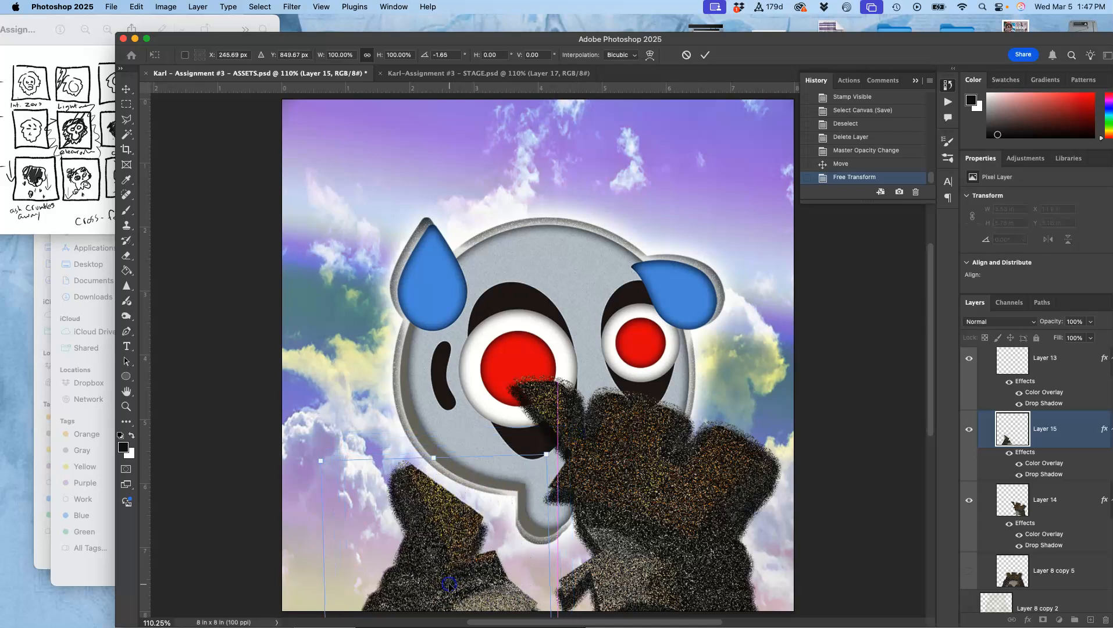
key(Return)
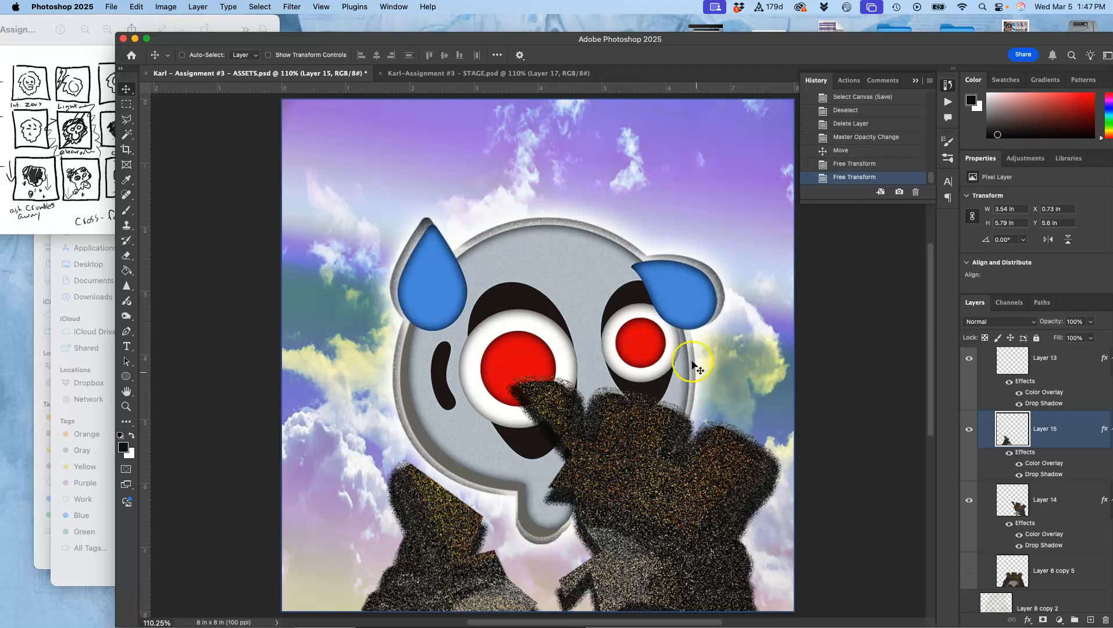
Stamp all visible layers of the ASSETS document into a new merged layer directly above Layer 8 copy 3
click(492, 75)
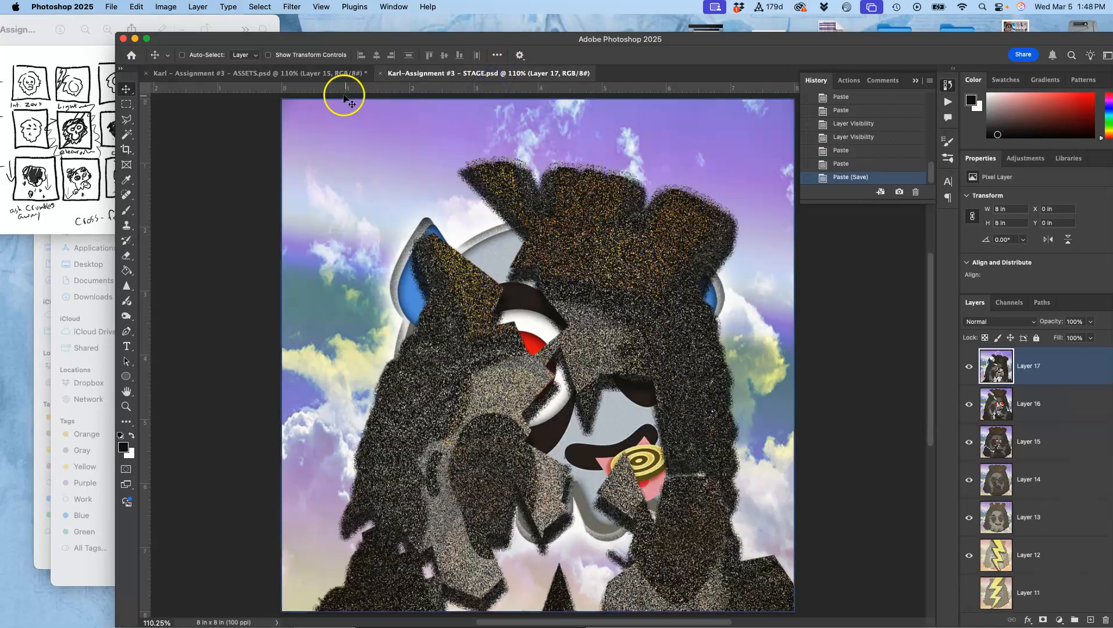
click(296, 74)
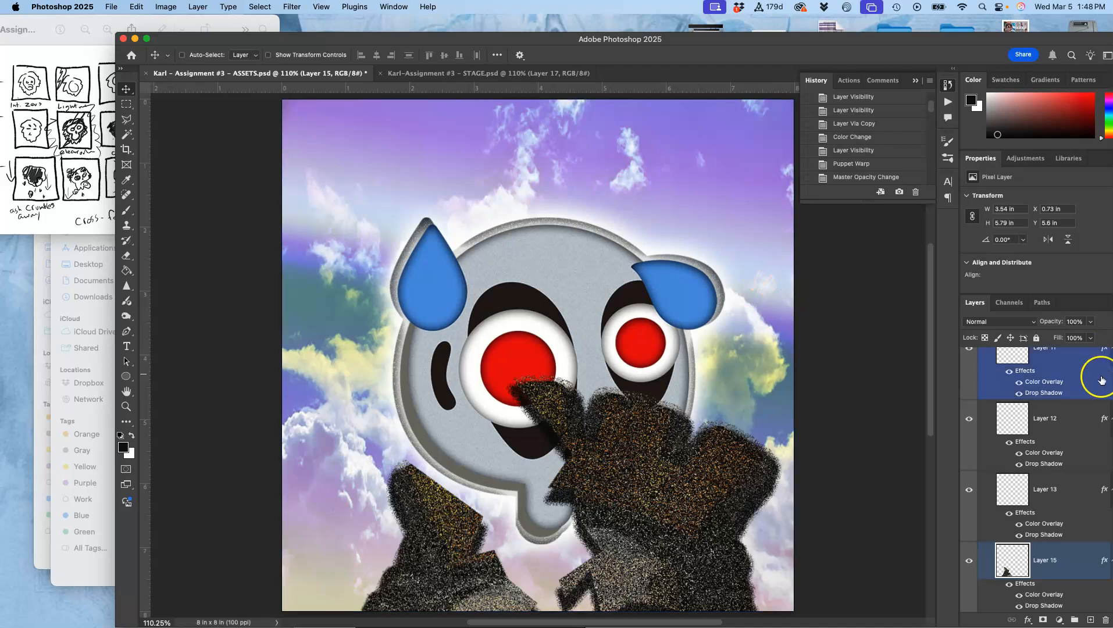
scroll(1064, 372, up, 5)
click(1066, 399)
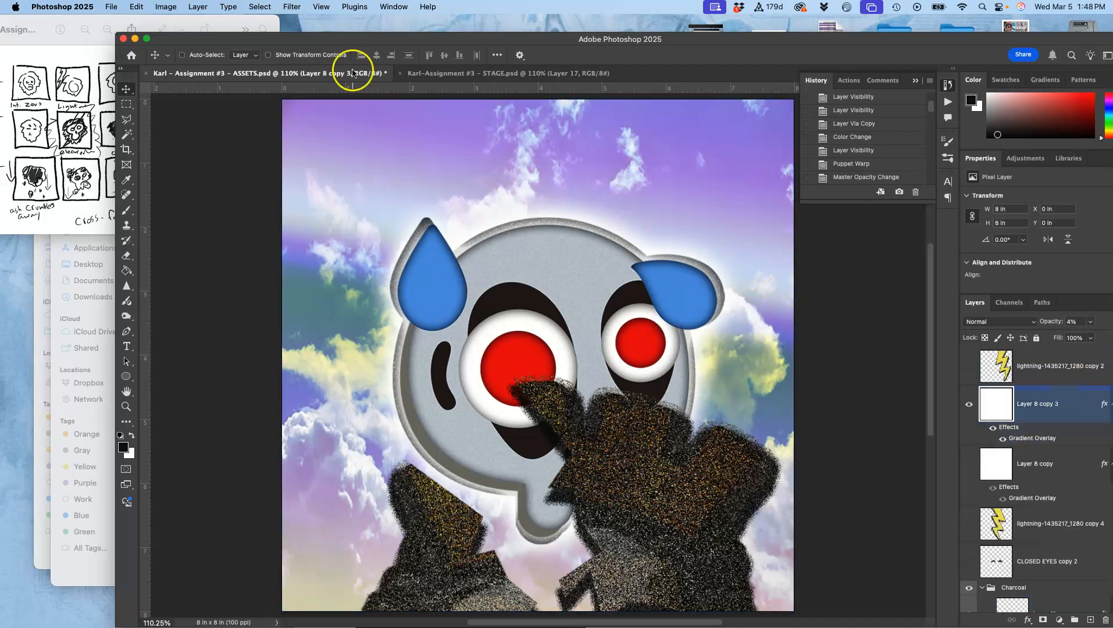
click(196, 6)
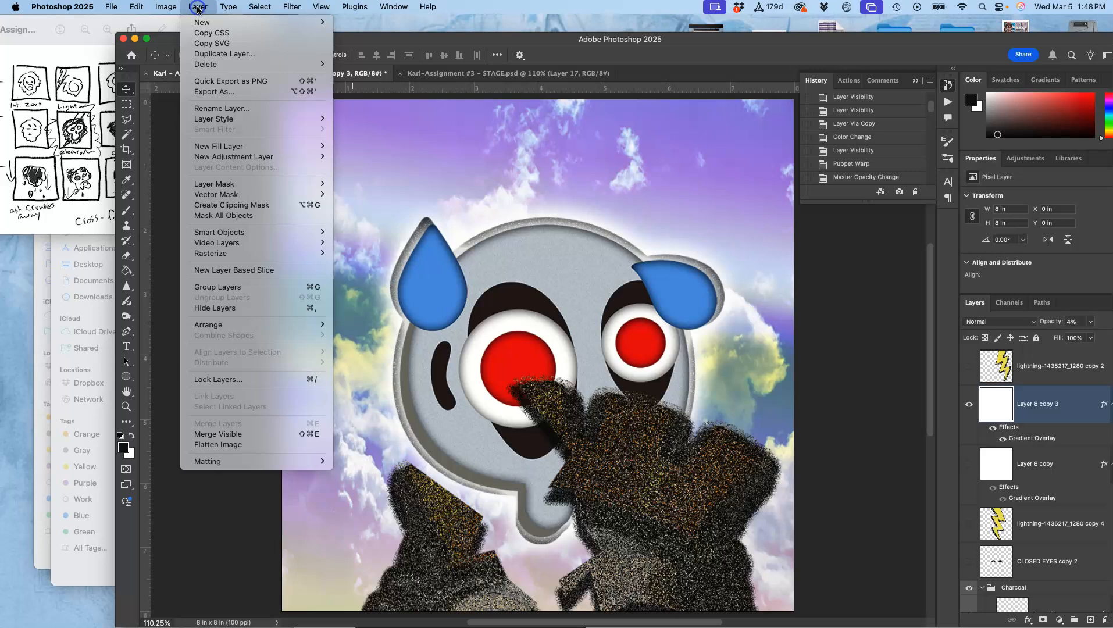
alt+click(228, 435)
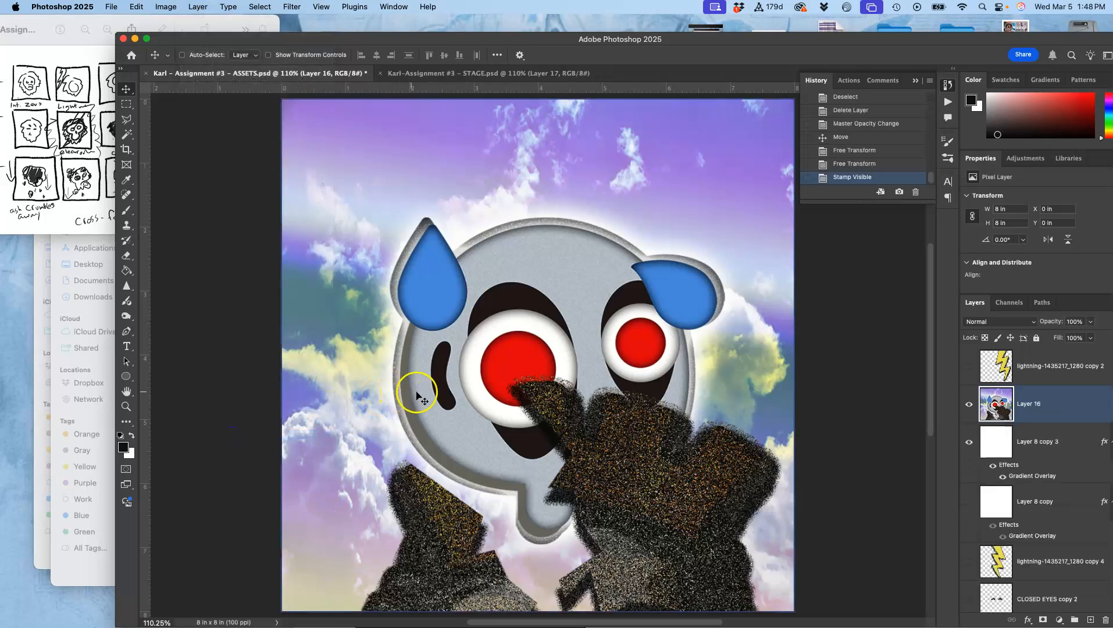
Copy the whole canvas of the merged layer and paste it as the top layer in the STAGE document
key(super+a)
key(super+c)
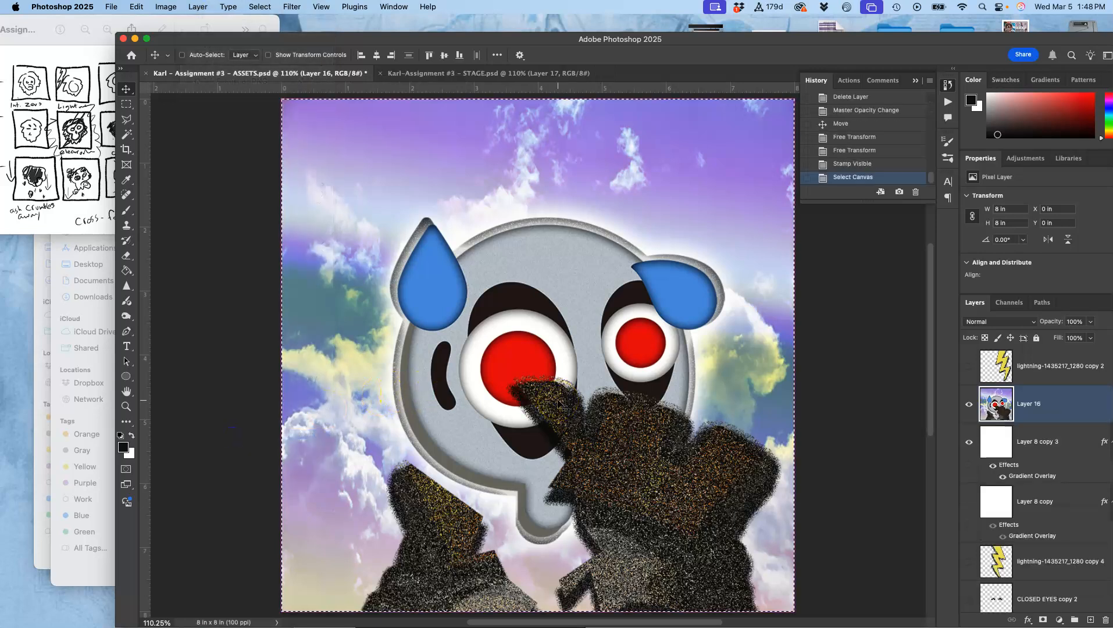
click(540, 74)
key(super+v)
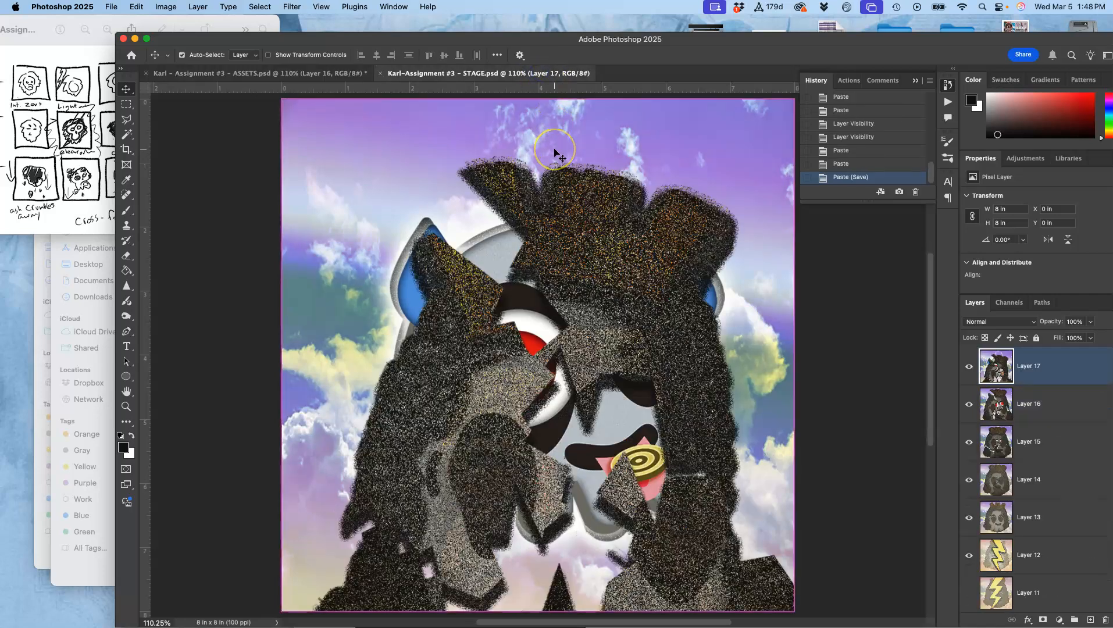
key(super+v)
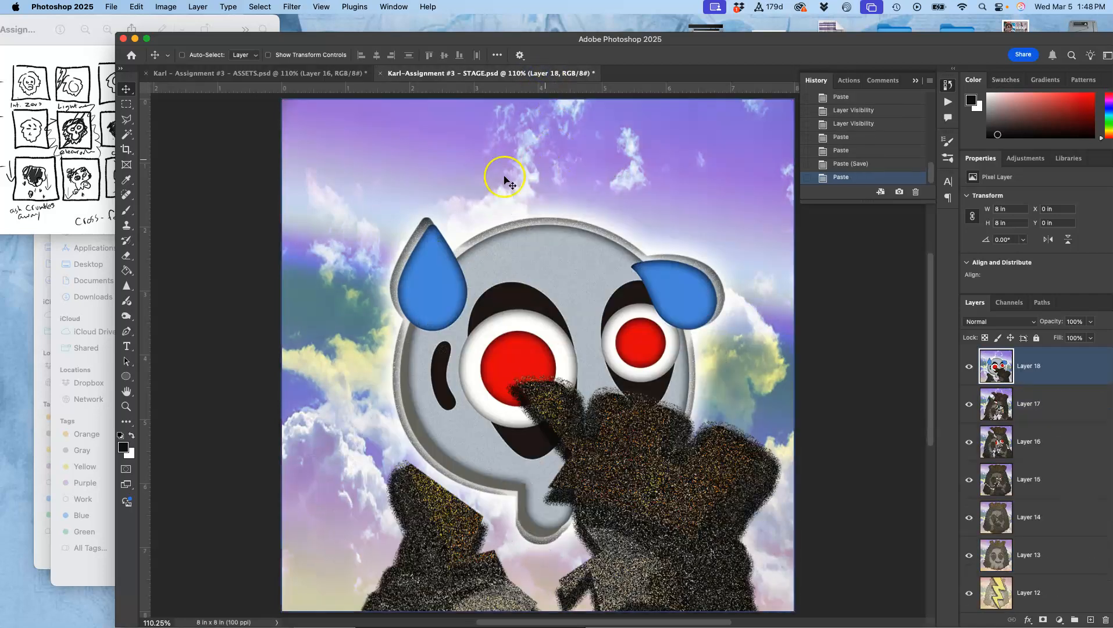
Return to the ASSETS document, clear the selection and delete the merged layer above Layer 8 copy 3
click(293, 73)
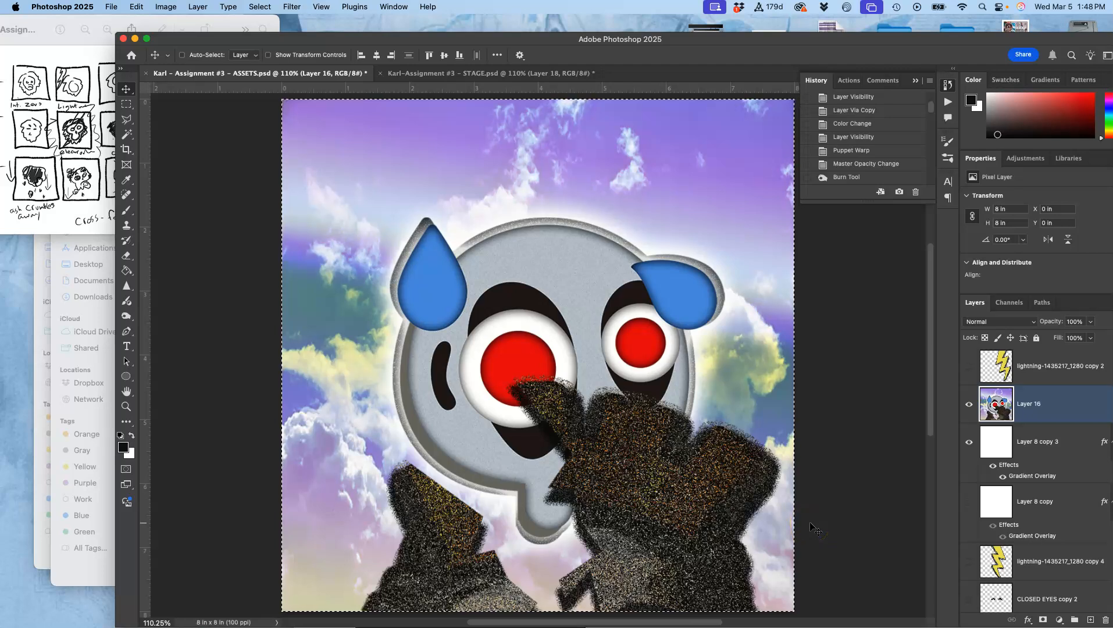
click(1018, 412)
key(super+d)
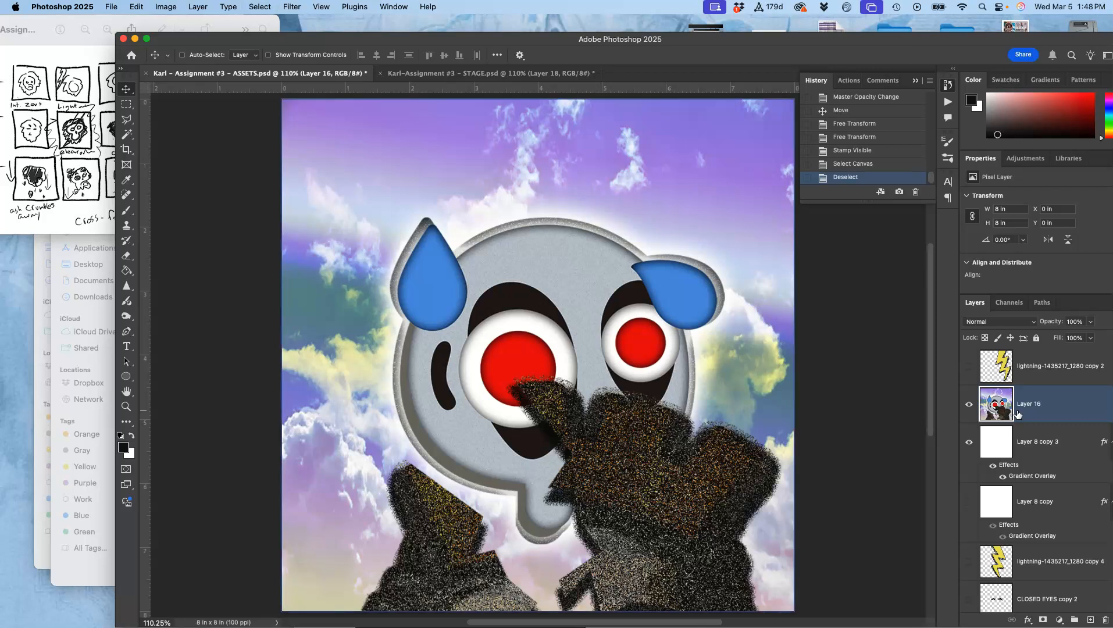
key(BackSpace)
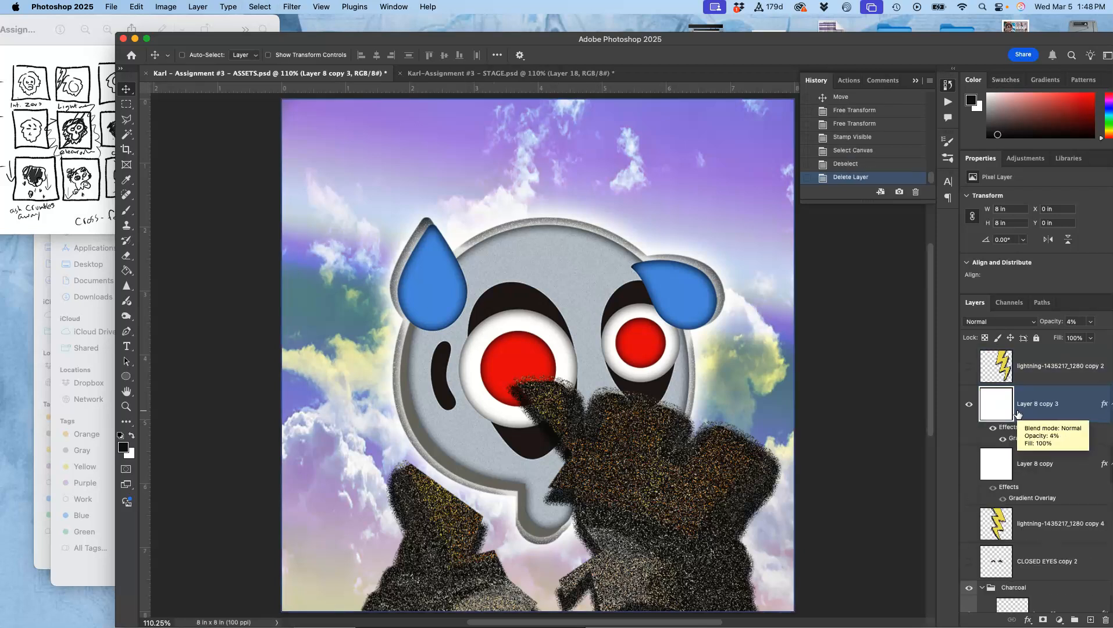
Lower the opacity of Layer 8 copy 3 to 0% and move the Charcoal group straight down below the skull's mouth
scroll(1008, 476, down, 1)
click(1091, 321)
drag(1058, 337, 1054, 339)
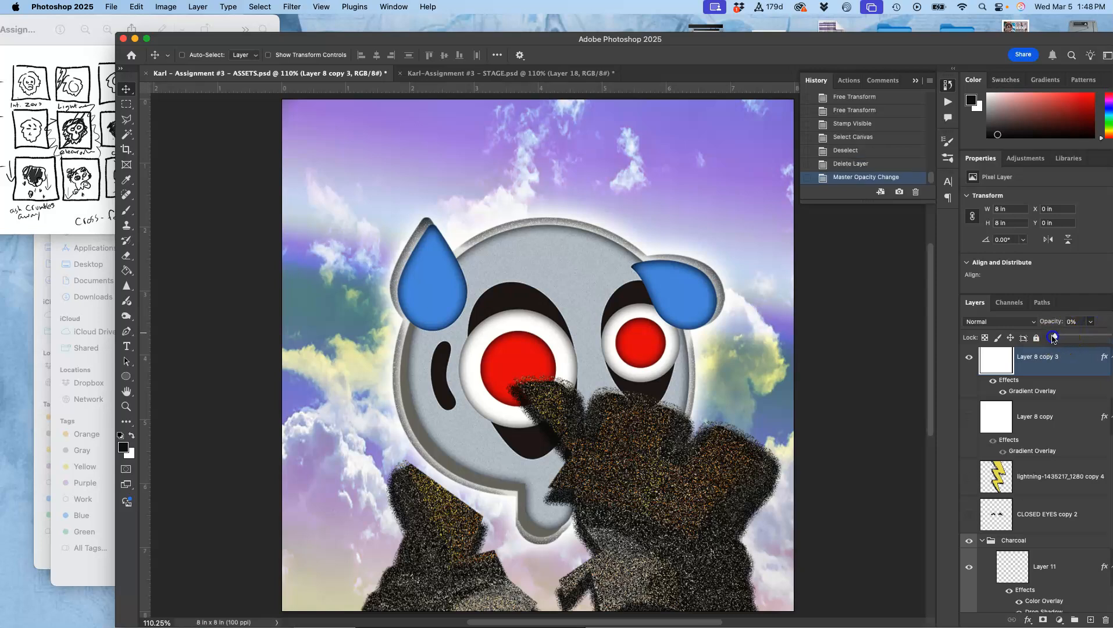
click(1022, 542)
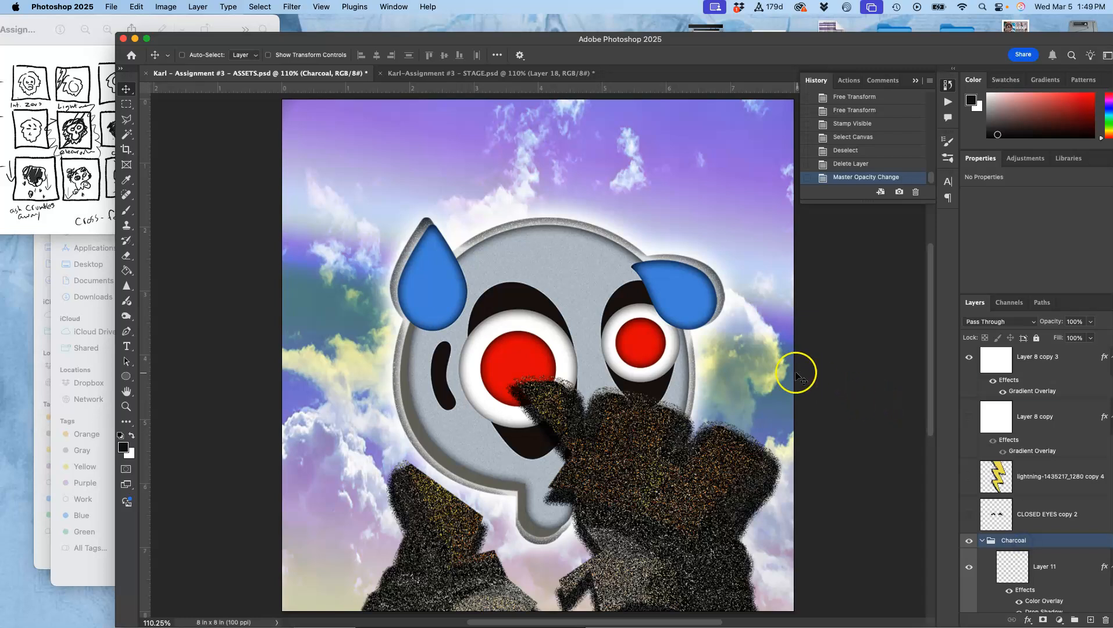
drag(649, 474, 650, 576)
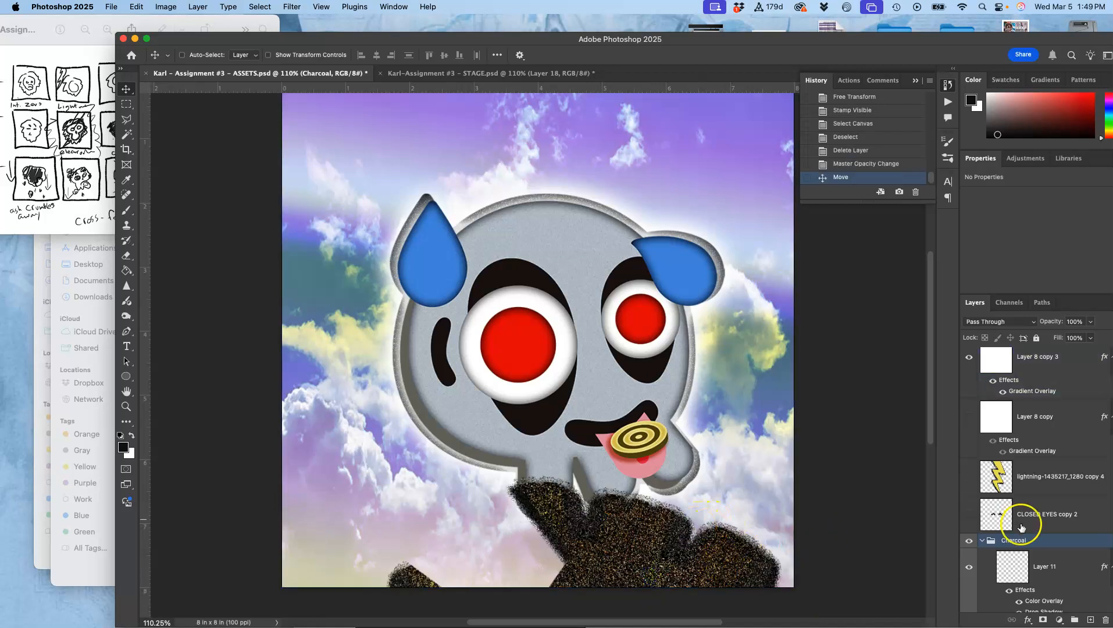
Rotate the Layer 14 charcoal piece about 12.3° clockwise and move it about 0.48 in right and 0.48 in down
scroll(1022, 528, down, 2)
scroll(1022, 527, down, 5)
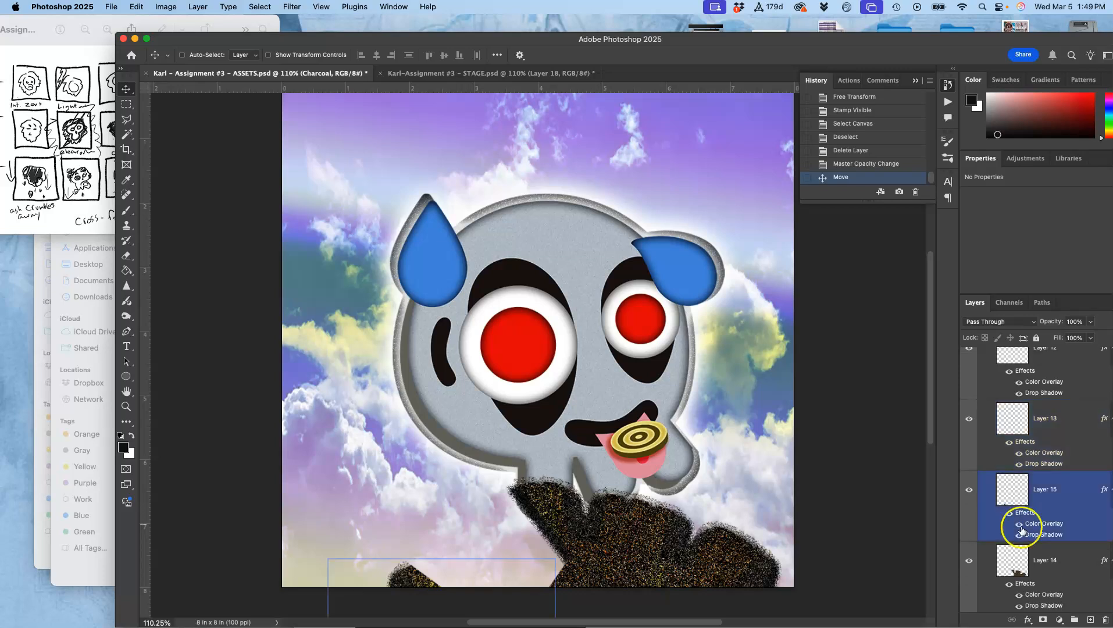
click(1025, 562)
key(super+t)
drag(808, 480, 821, 511)
drag(659, 547, 689, 577)
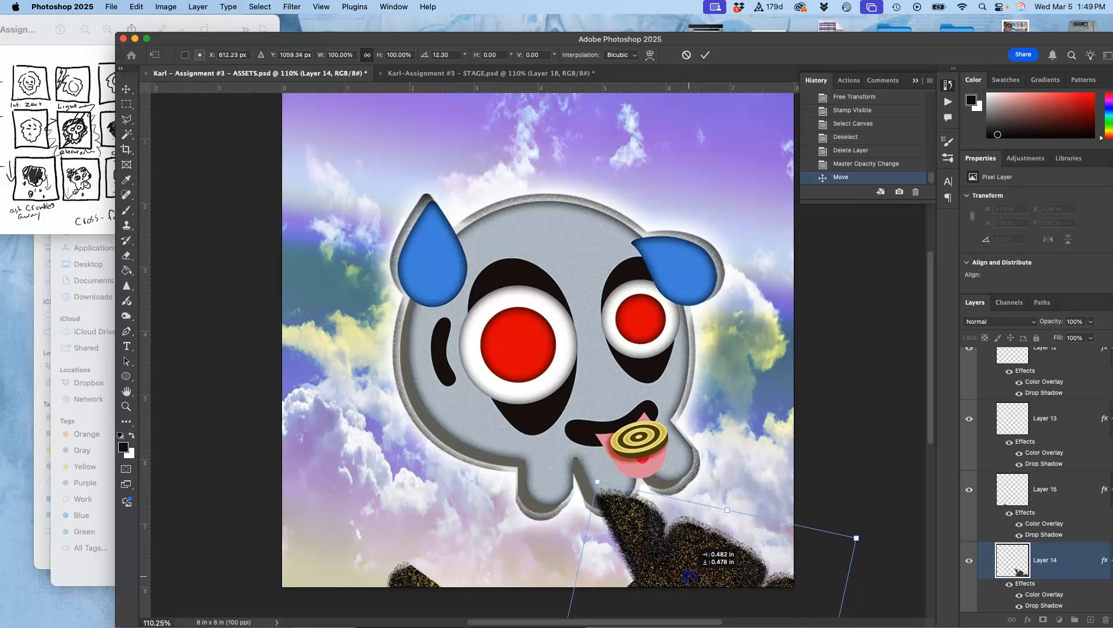
key(Return)
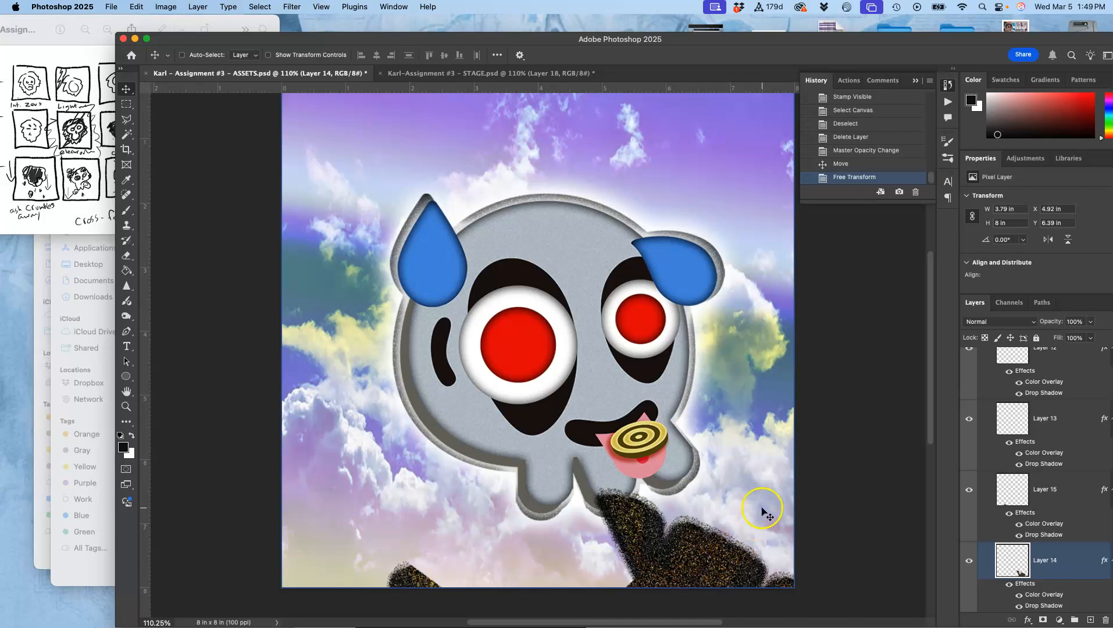
Stamp all visible layers into a new merged layer directly above Layer 8 copy 3
scroll(763, 512, up, 2)
scroll(763, 512, down, 1)
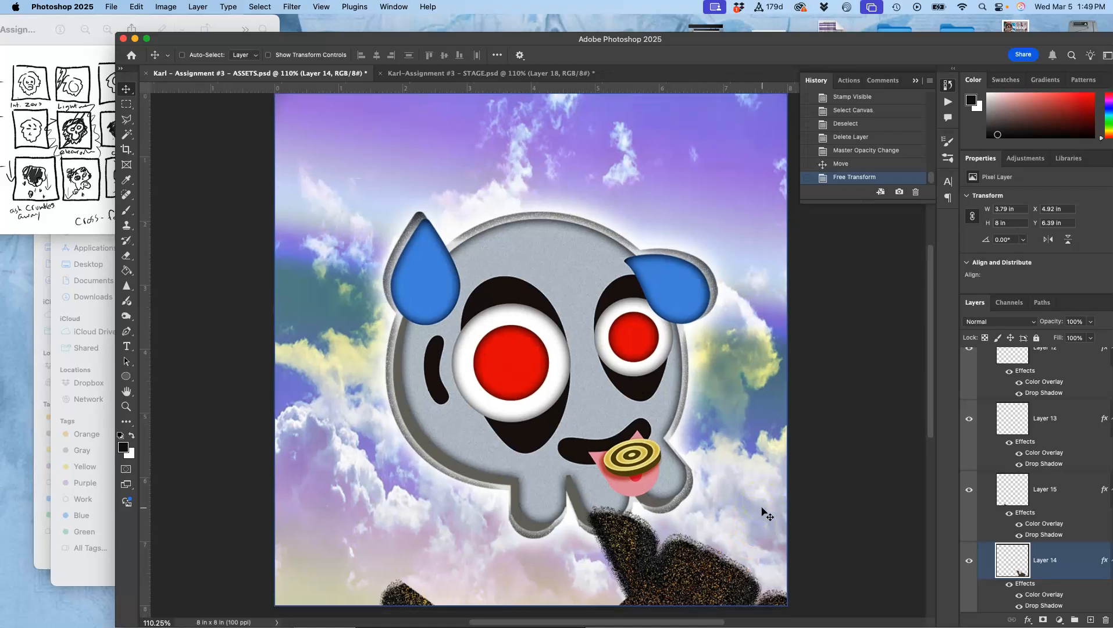
scroll(762, 512, up, 1)
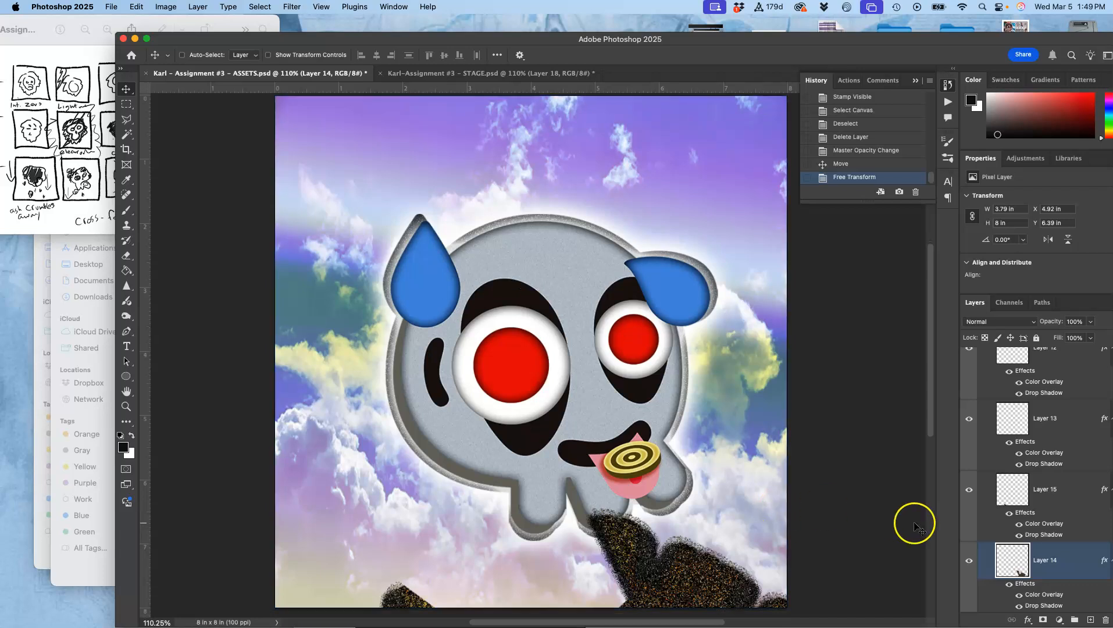
click(1086, 496)
scroll(1037, 485, up, 3)
scroll(1037, 485, up, 5)
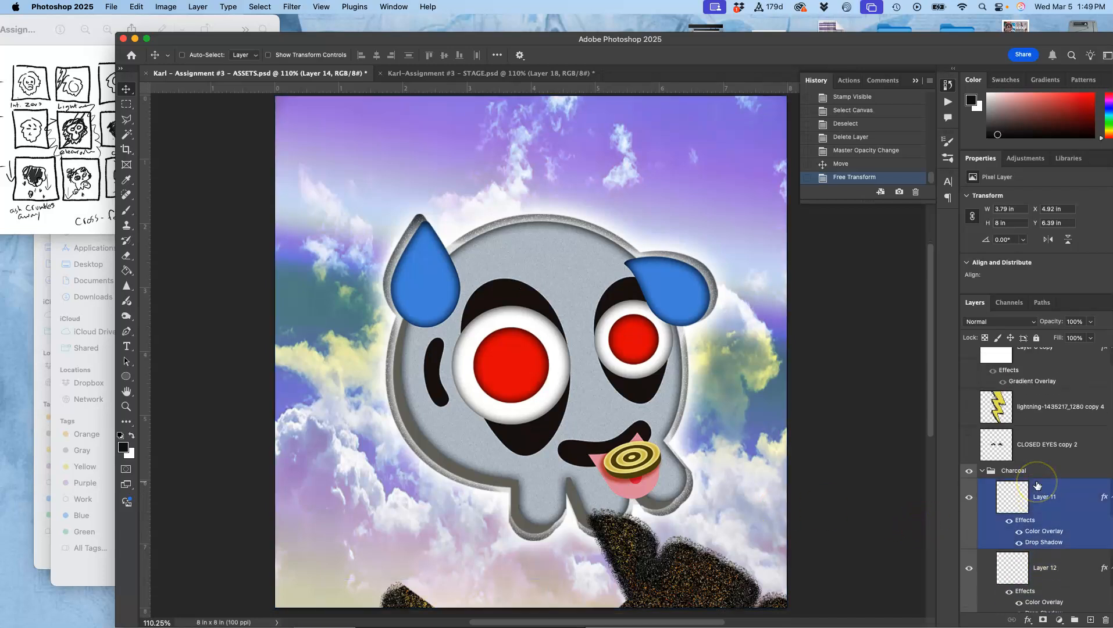
click(1026, 409)
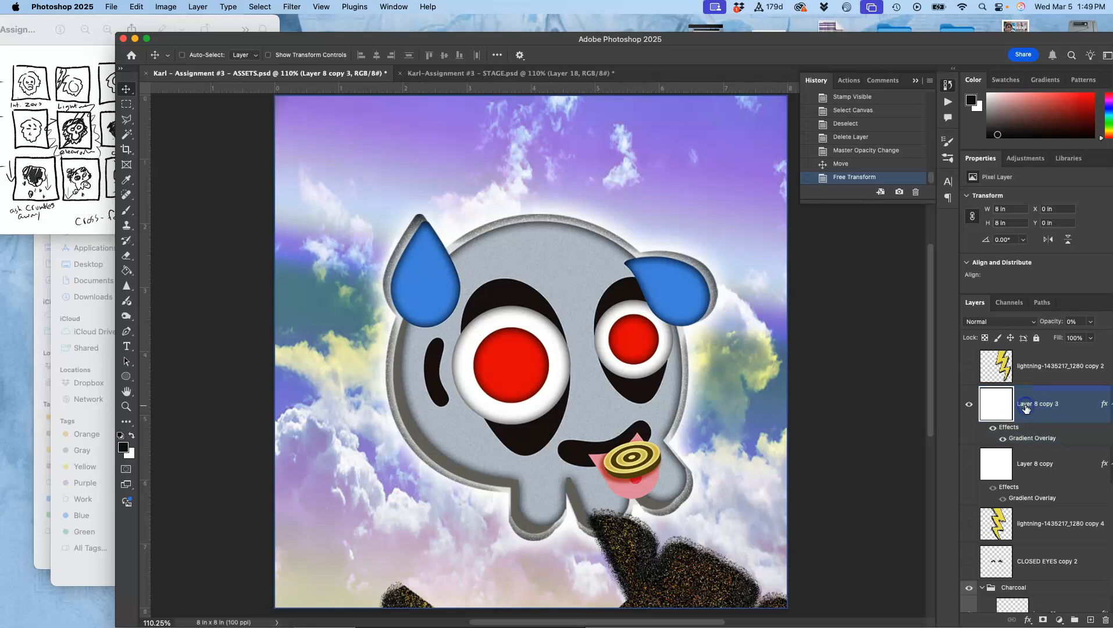
click(202, 7)
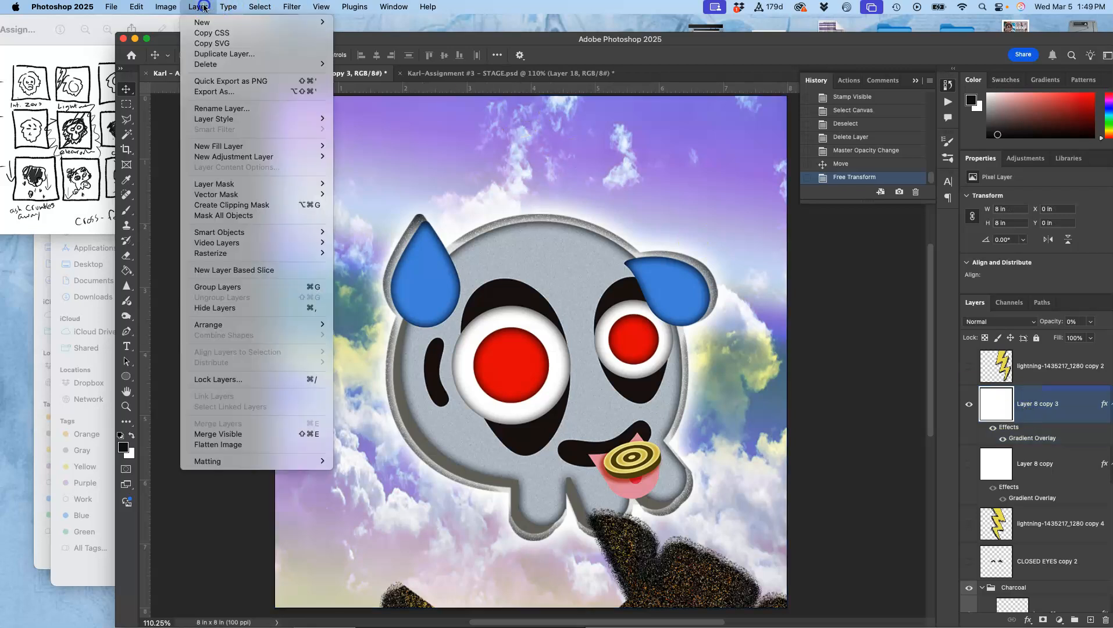
alt+click(219, 434)
Copy the whole canvas of the merged layer and paste it as the top layer in the STAGE document
key(super+a)
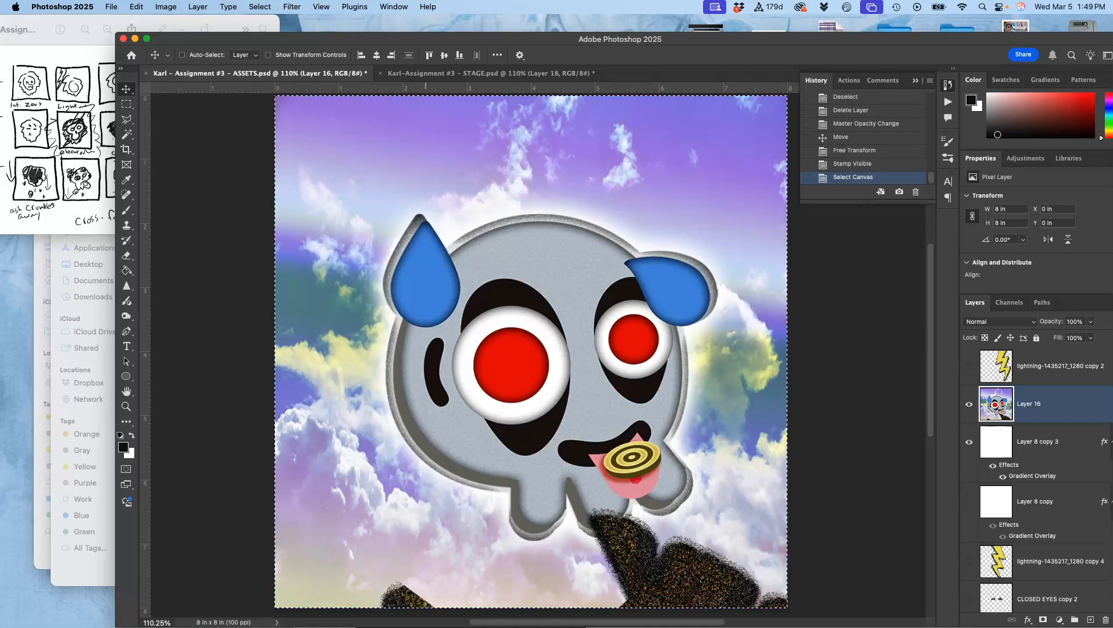
key(super+c)
click(461, 74)
key(super+v)
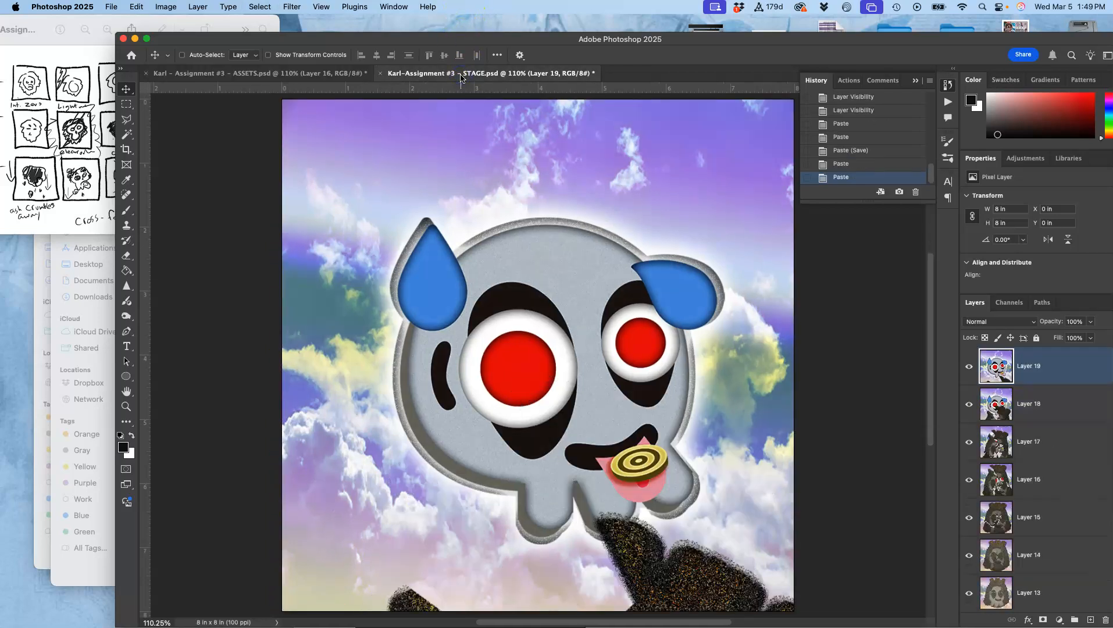
Preview the charcoal crumbling sequence by hiding Layers 19 down to 14 one by one, then showing them again in ascending order
click(969, 366)
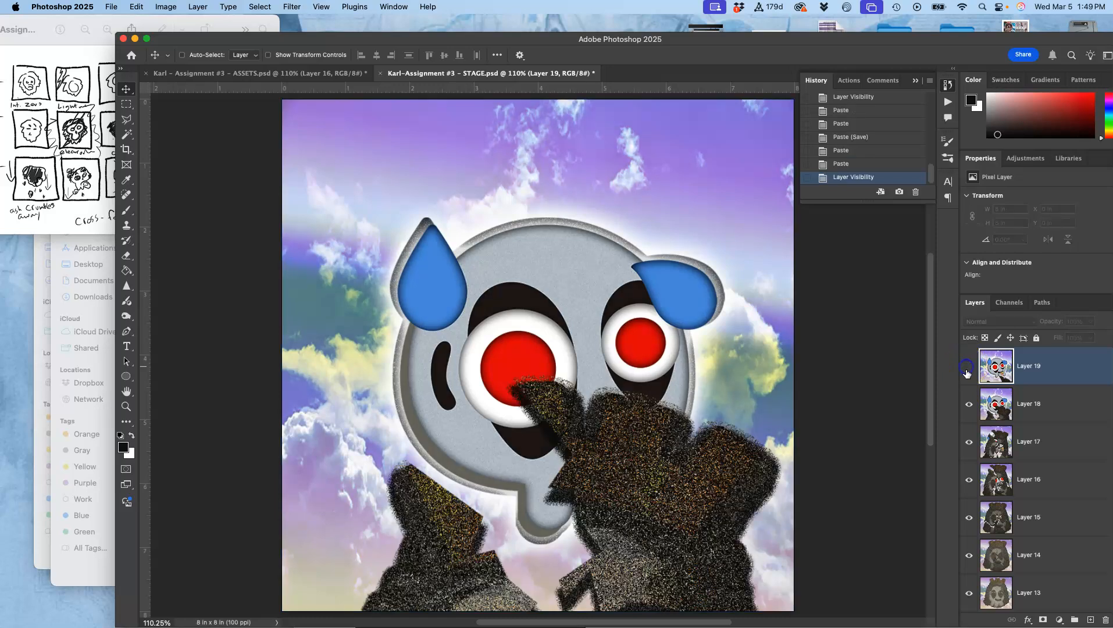
click(969, 404)
click(969, 442)
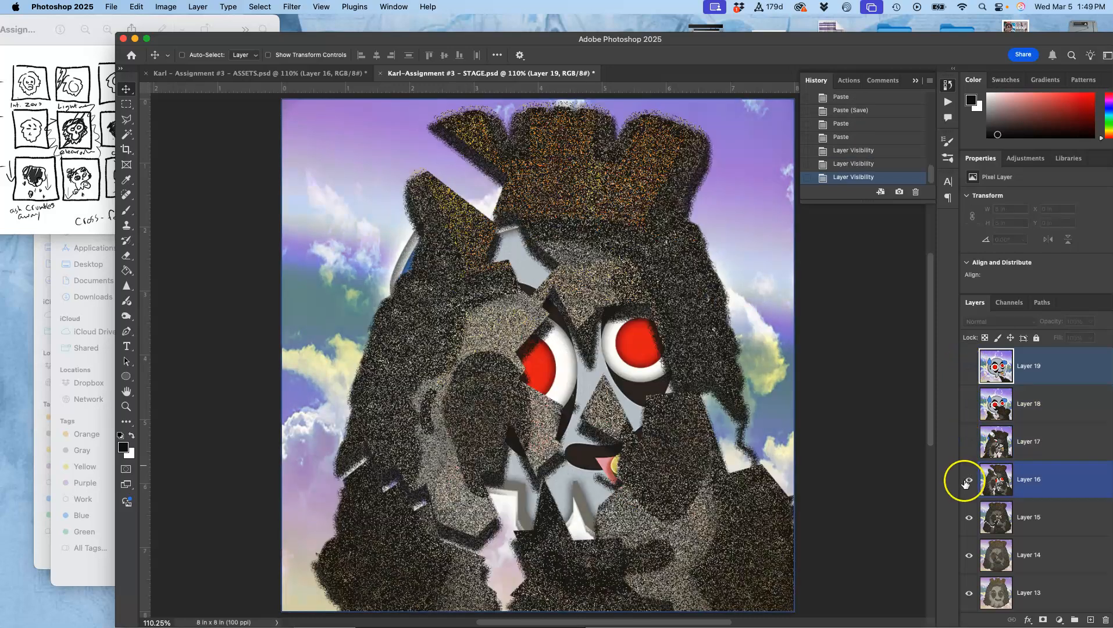
click(966, 482)
click(969, 517)
click(967, 552)
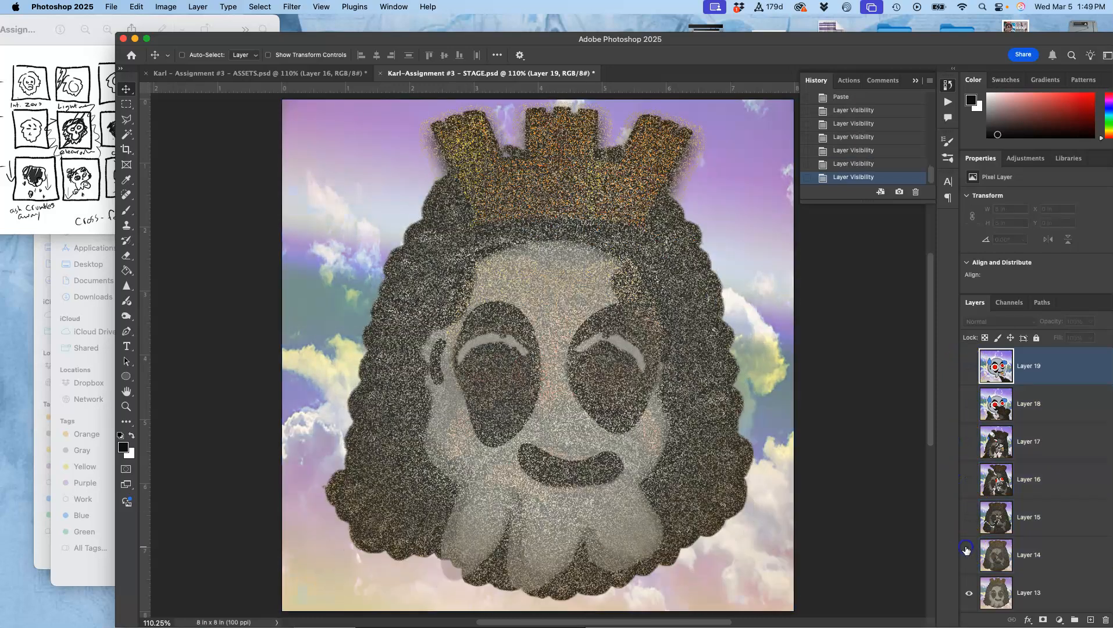
click(967, 550)
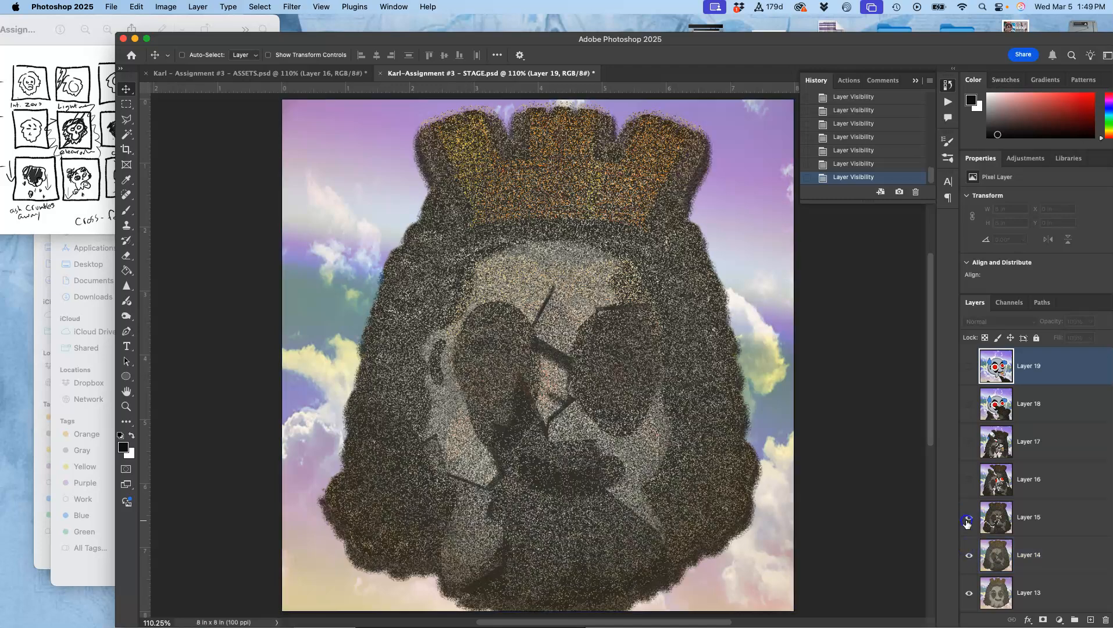
click(969, 480)
click(969, 443)
click(969, 404)
click(970, 363)
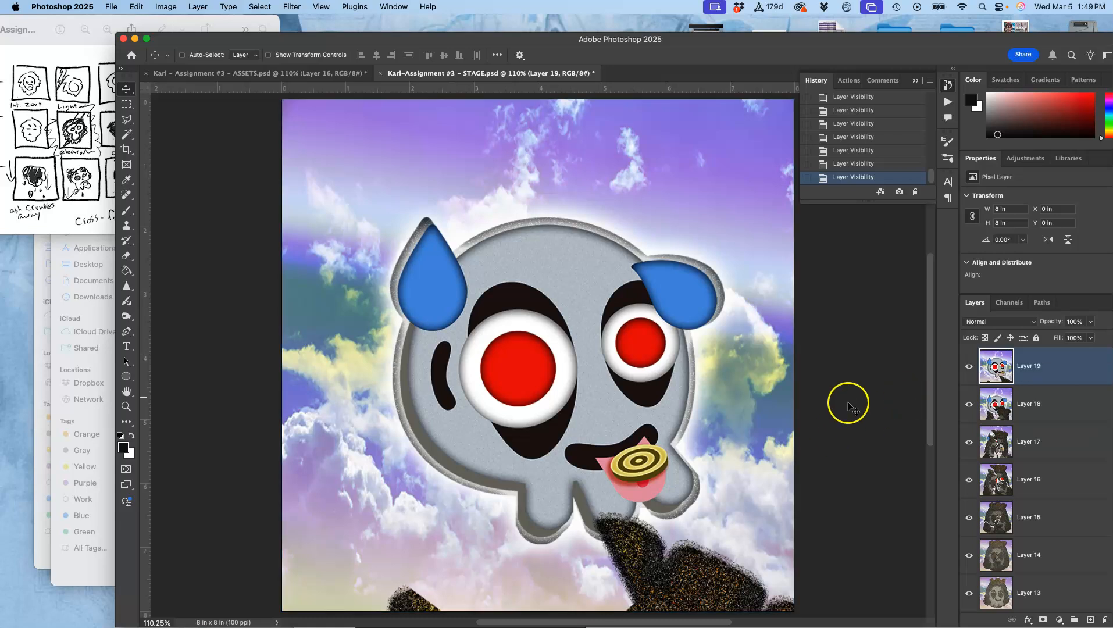
Return to the ASSETS document, clear the selection and delete the merged layer above Layer 8 copy 3
click(297, 74)
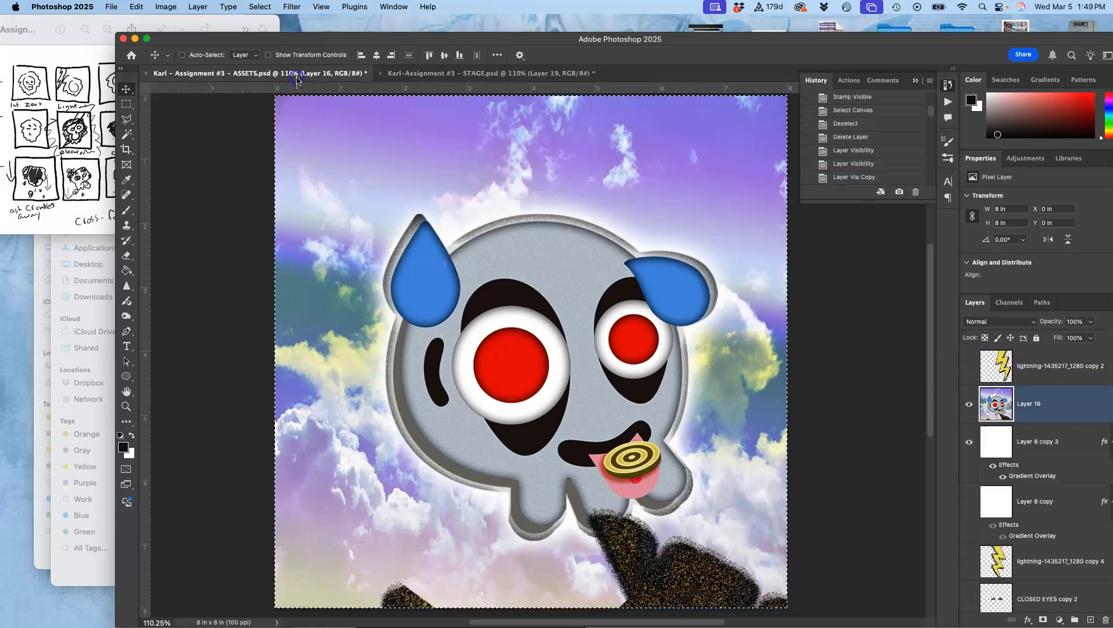
click(1034, 413)
key(super+d)
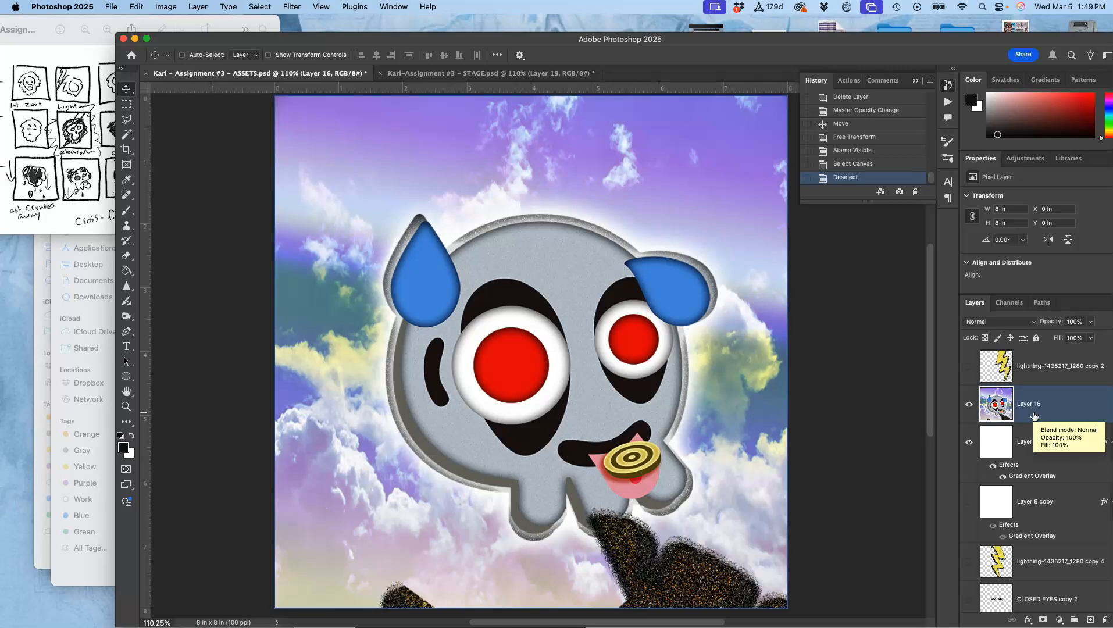
key(BackSpace)
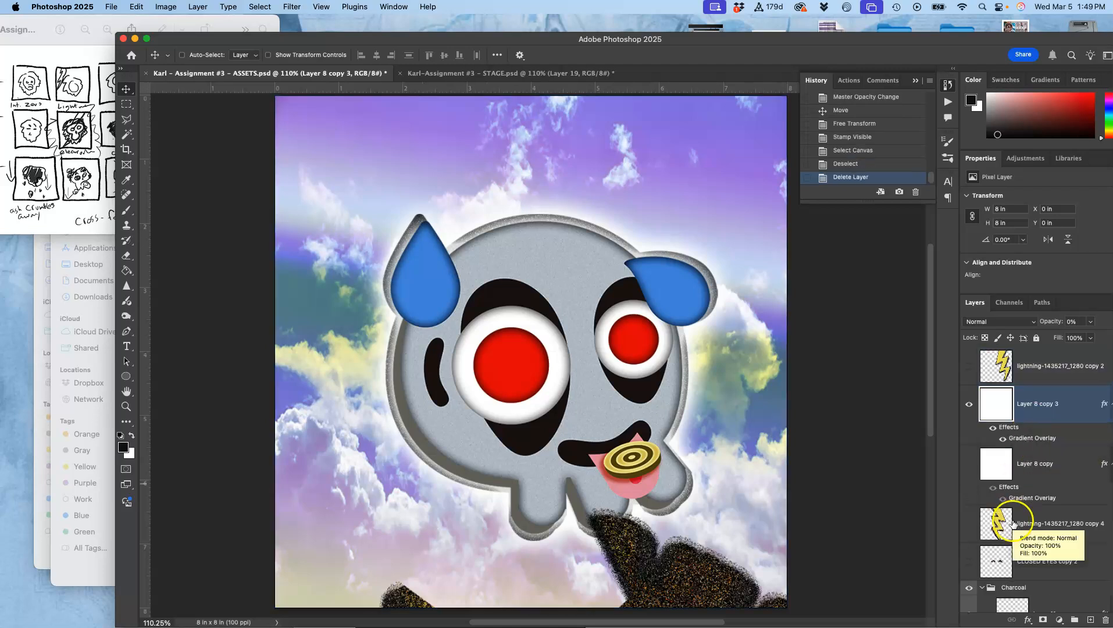
Hide the Charcoal group and Layer 8 copy 3 so only the skull shows against the sky
scroll(1013, 524, down, 2)
click(969, 511)
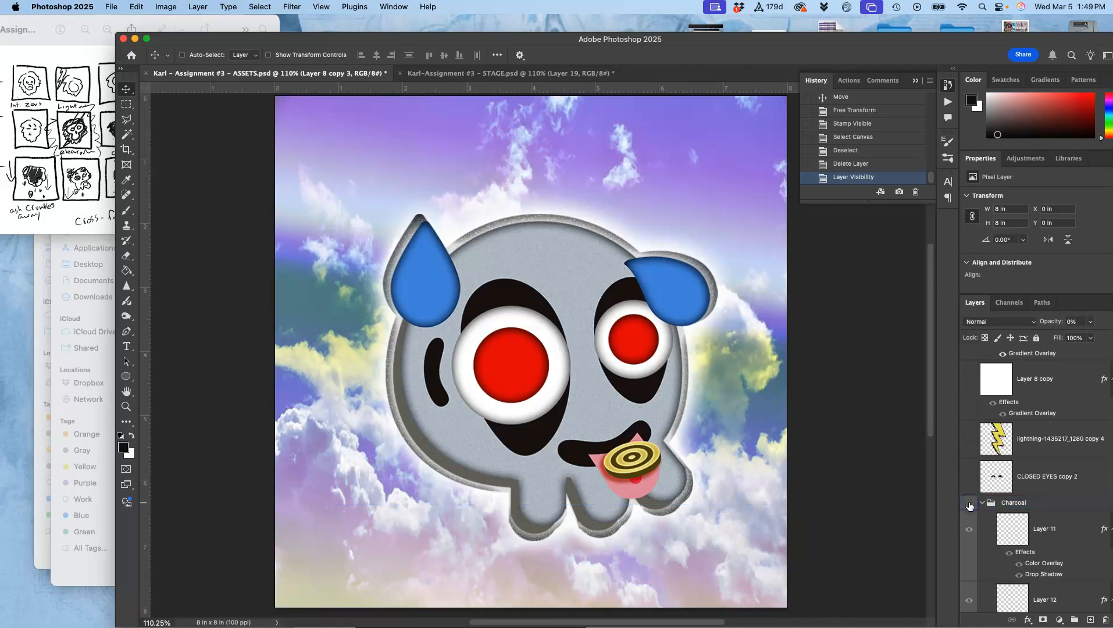
scroll(970, 500, up, 3)
click(972, 405)
click(971, 391)
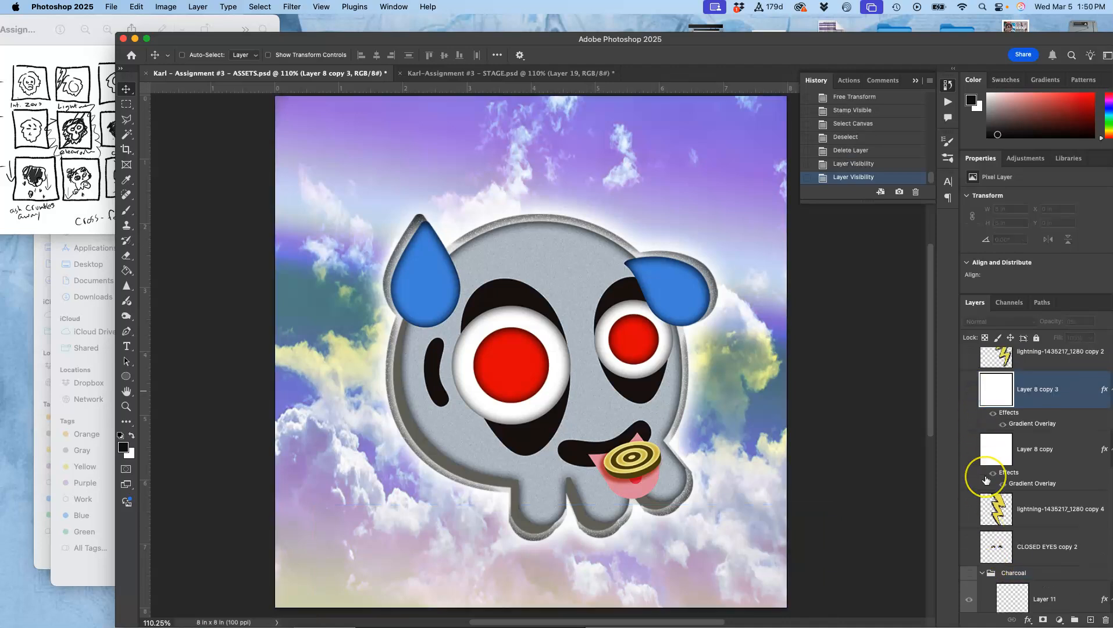
Toggle the visibility of Layer 1 repeatedly to compare the skull with and without its outer outline and glow
scroll(986, 480, down, 5)
scroll(986, 481, up, 8)
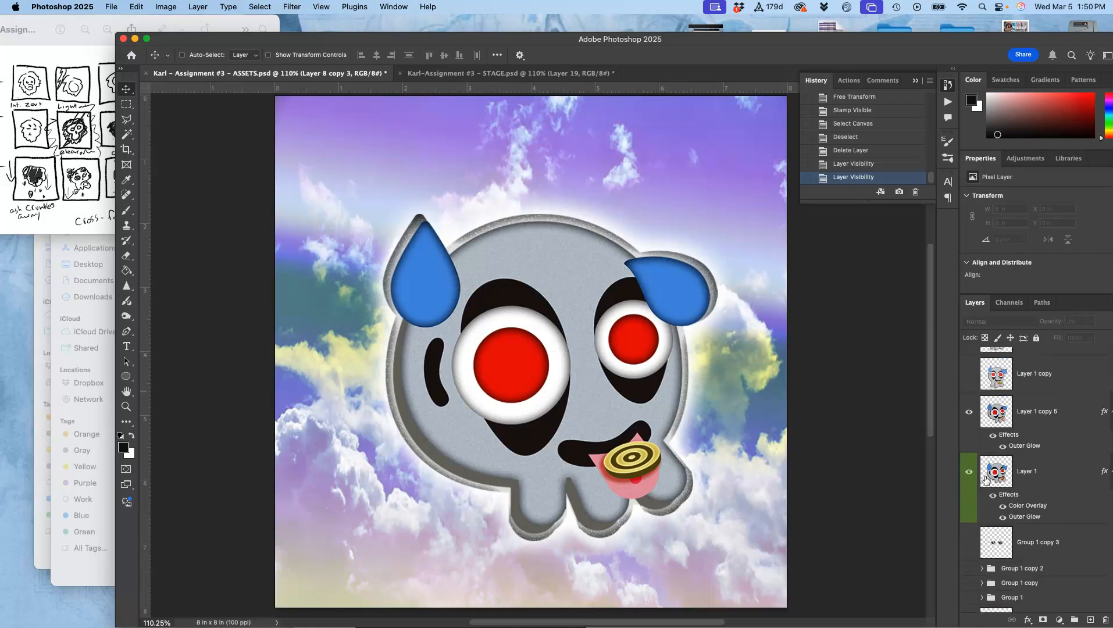
click(975, 473)
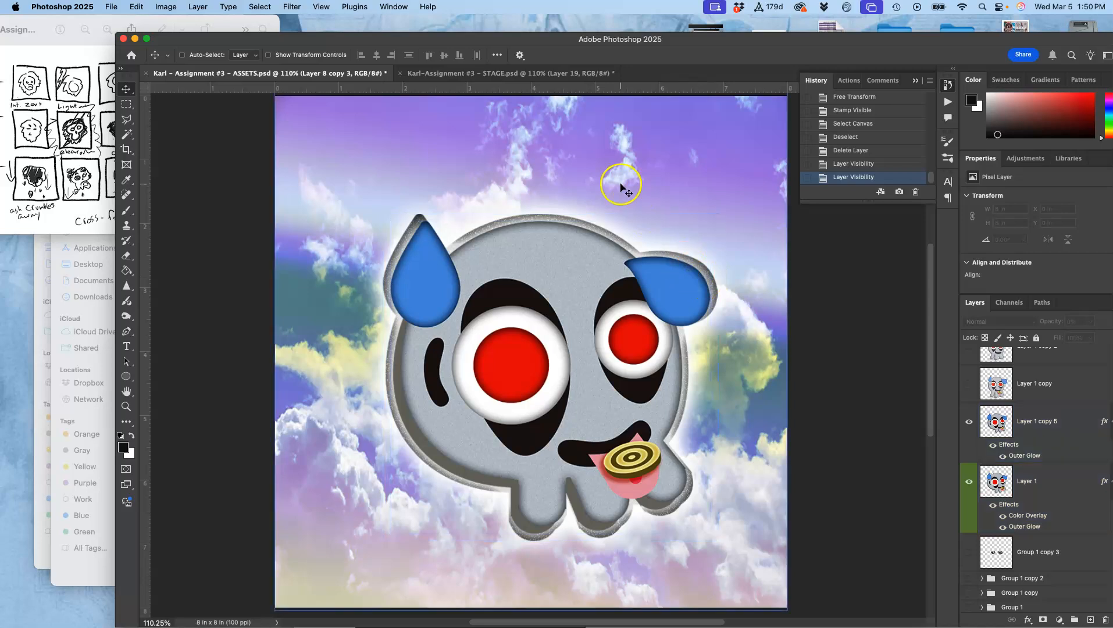
click(969, 482)
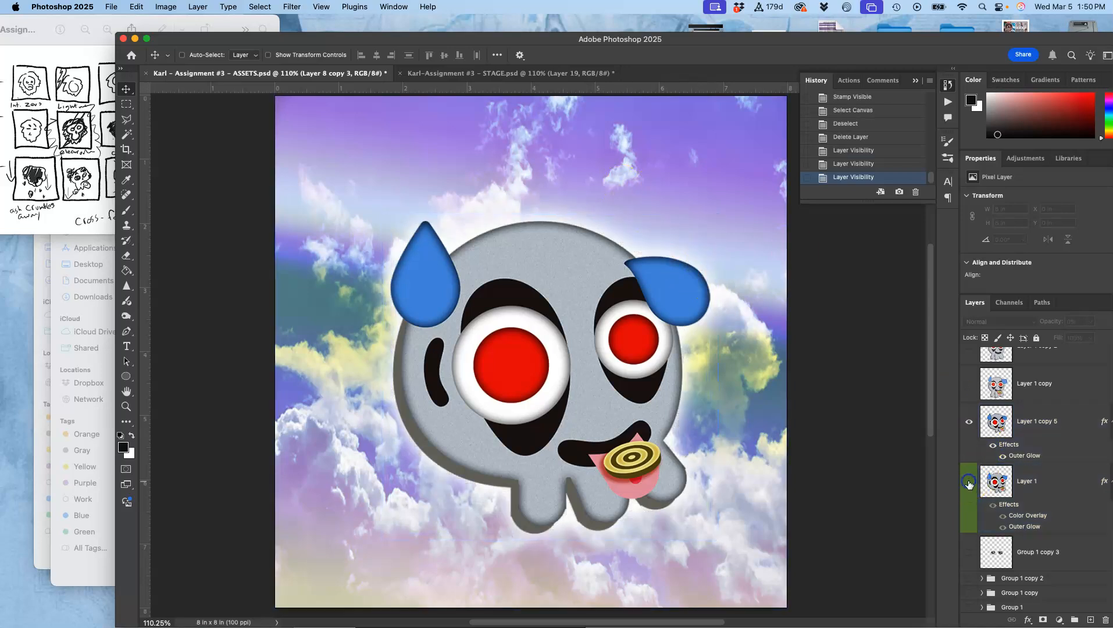
click(969, 483)
click(969, 482)
click(968, 482)
click(968, 483)
click(968, 482)
click(968, 482)
click(969, 483)
click(969, 482)
click(968, 483)
click(968, 483)
click(968, 482)
click(969, 482)
click(968, 482)
click(969, 482)
click(968, 482)
click(969, 482)
click(968, 482)
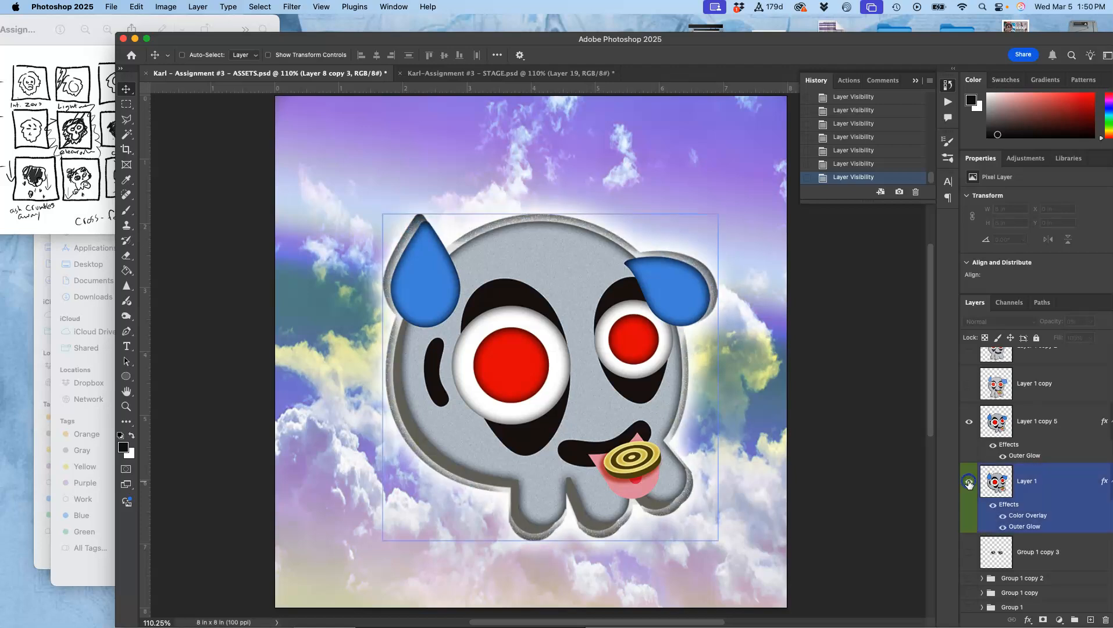
click(969, 482)
click(969, 482)
click(968, 482)
Check the last panels of the storyboard sketch in Preview, return to Photoshop and make Layer 1 visible
click(583, 269)
click(87, 195)
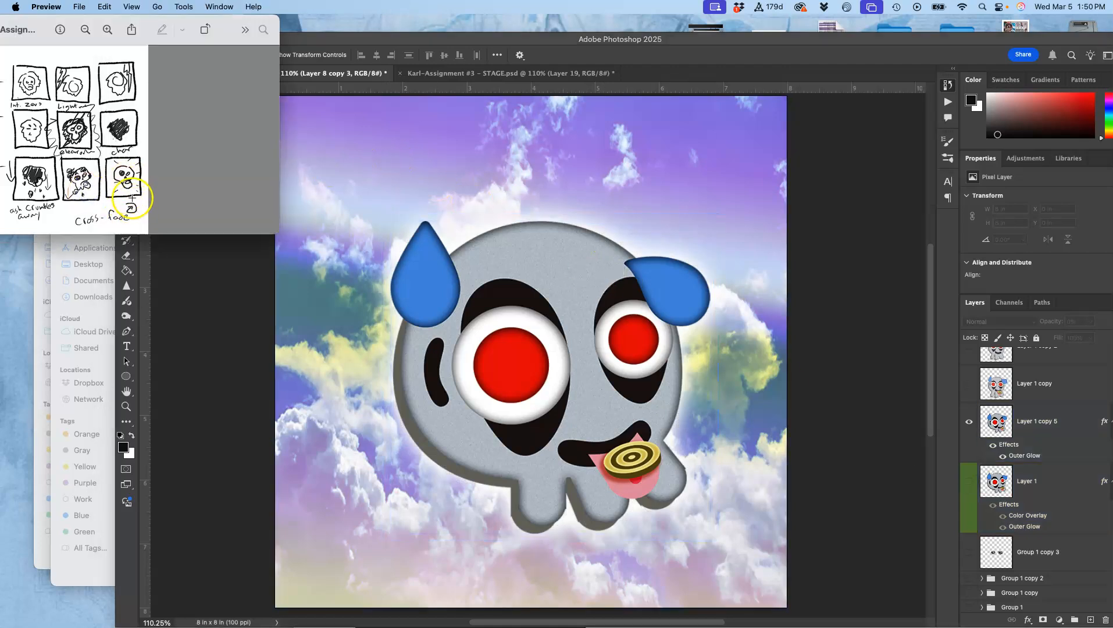
click(692, 382)
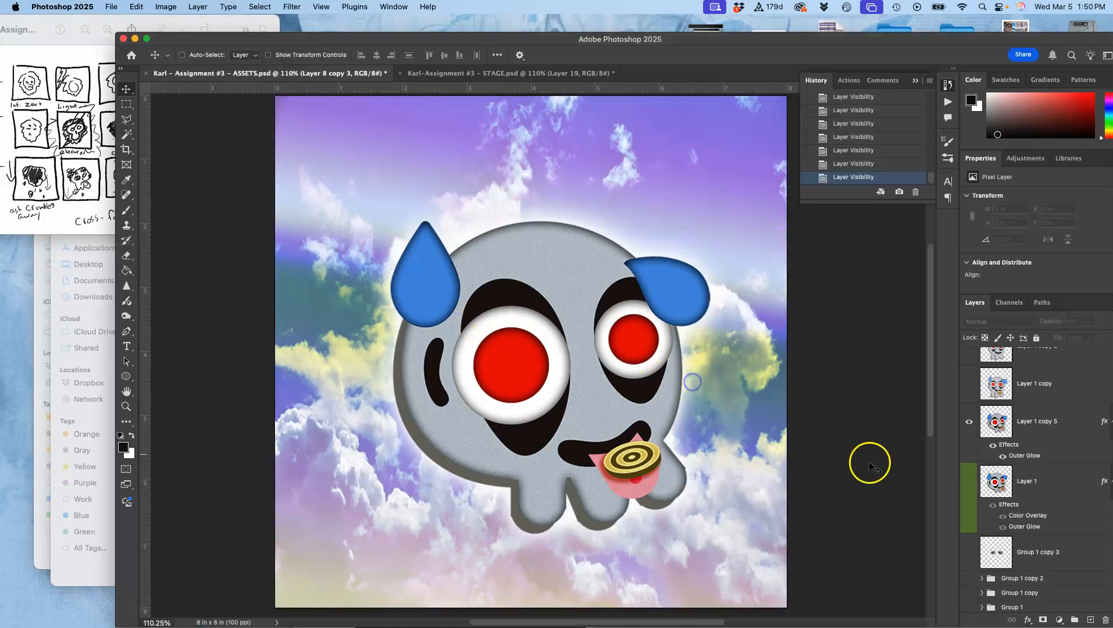
click(998, 438)
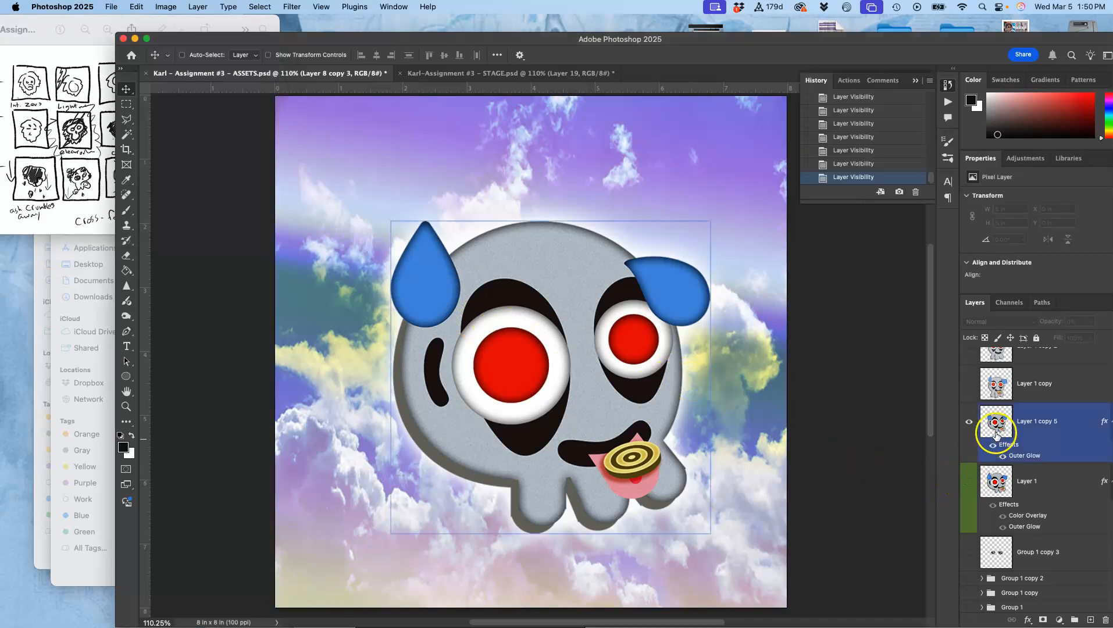
click(969, 482)
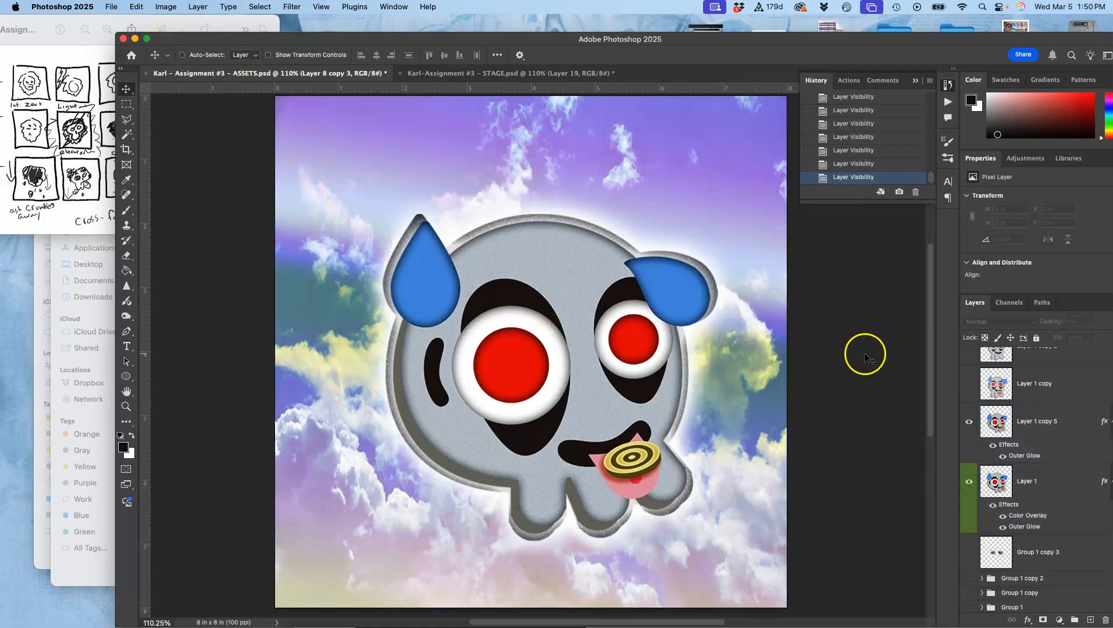
Stamp the visible layers into a merged layer above Layer 1 copy 5 and paste its whole canvas into the STAGE document
click(1052, 417)
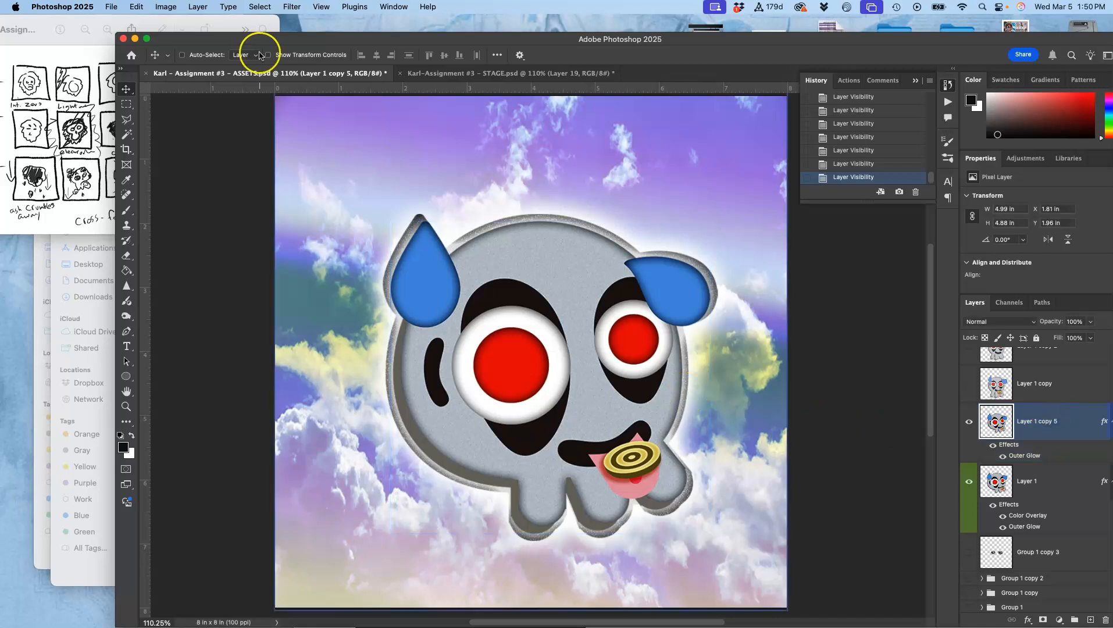
click(207, 10)
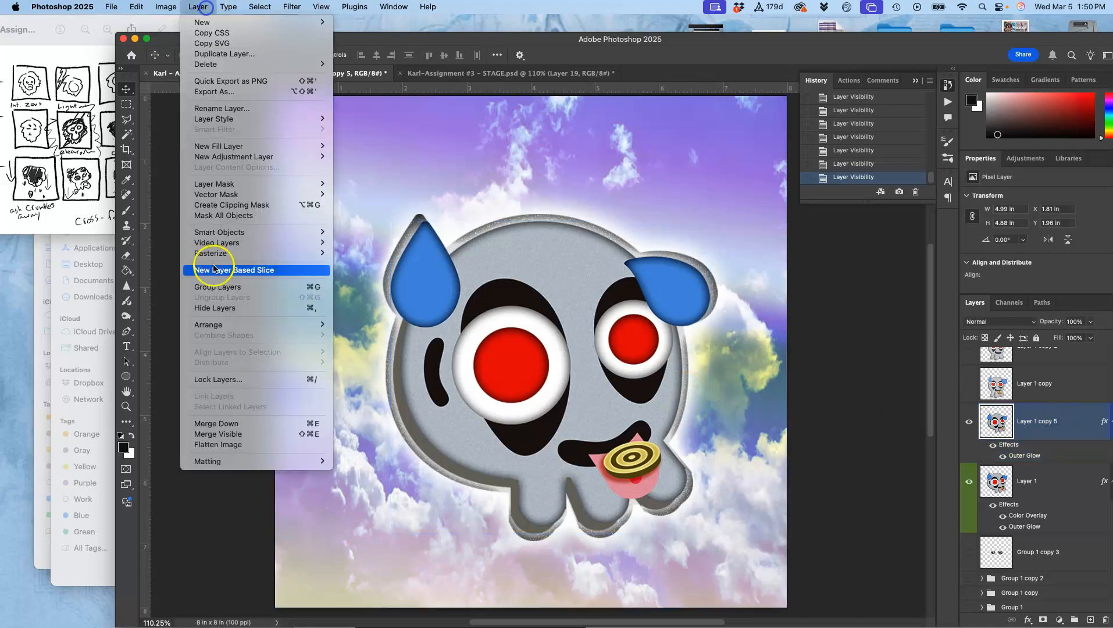
alt+click(219, 437)
key(super+a)
drag(219, 437, 459, 76)
key(super+v)
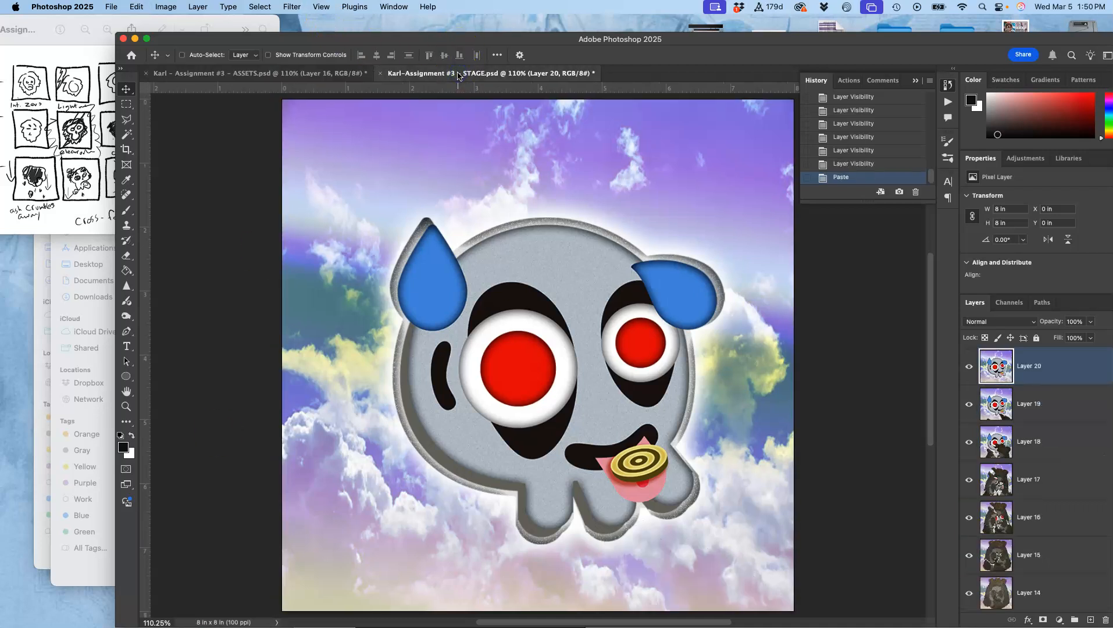
Return to the ASSETS document, clear the selection and delete the merged layer above Layer 1 copy 5
click(261, 75)
key(super+d)
key(Delete)
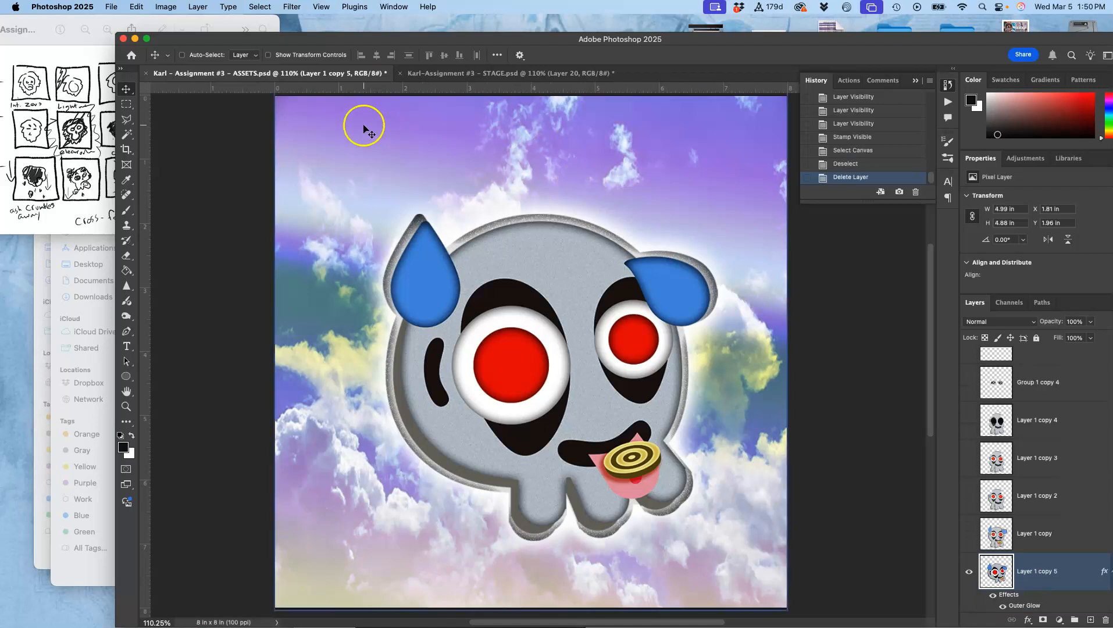
Hide Layer 1 and stamp the remaining visible layers into a new merged layer above Layer 1 copy 5
scroll(1044, 528, down, 3)
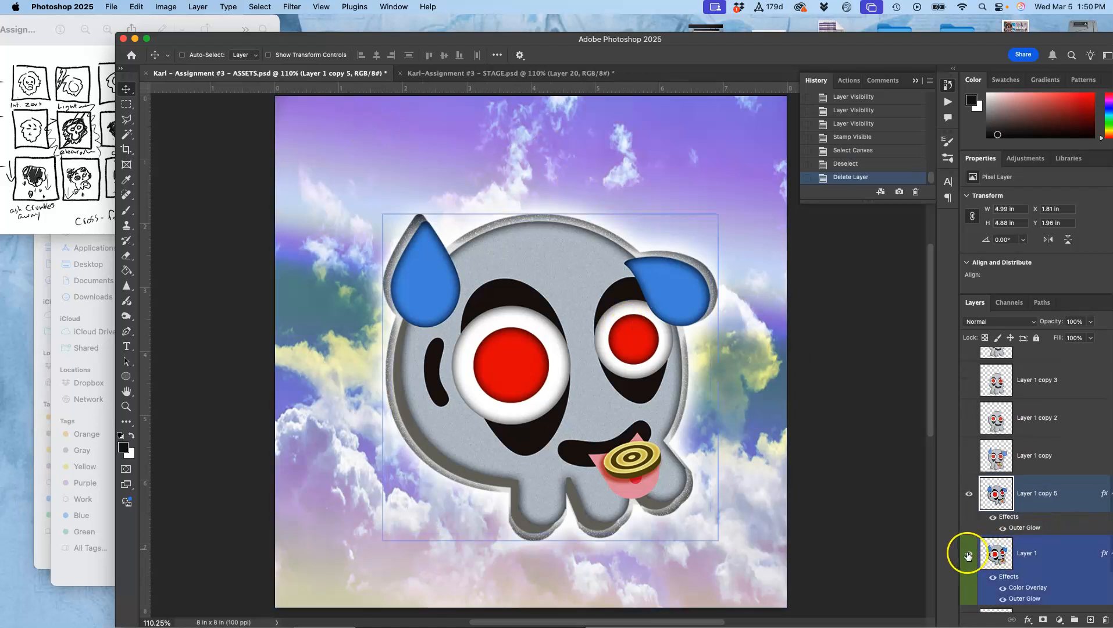
click(969, 554)
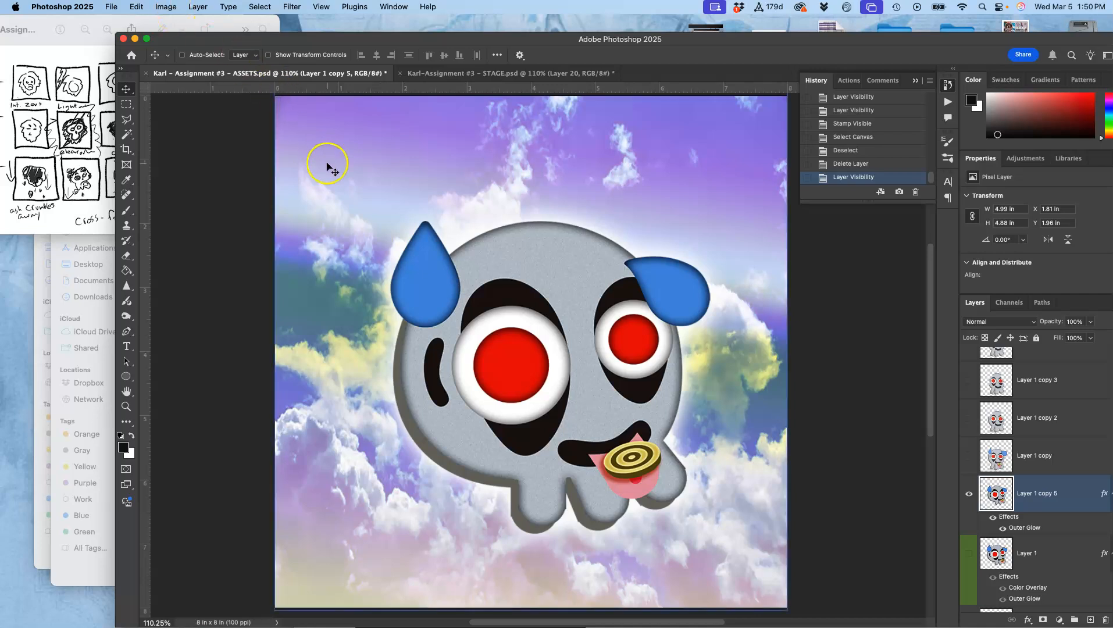
click(191, 7)
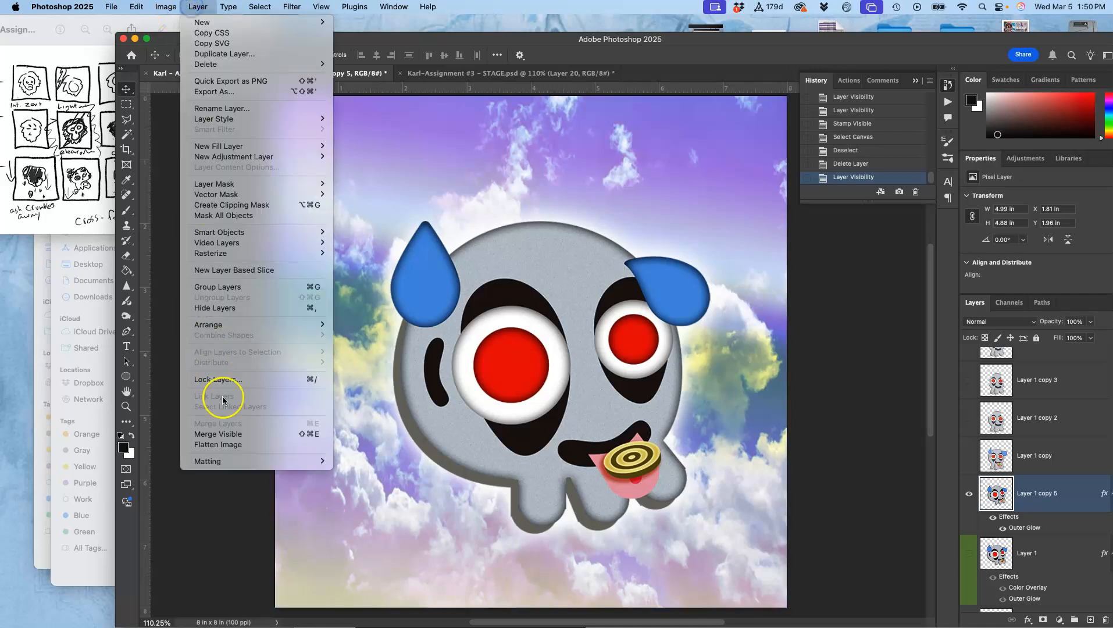
click(225, 434)
Copy the whole canvas of the outline-free skull frame and paste it as the top layer in the STAGE document
key(super+a)
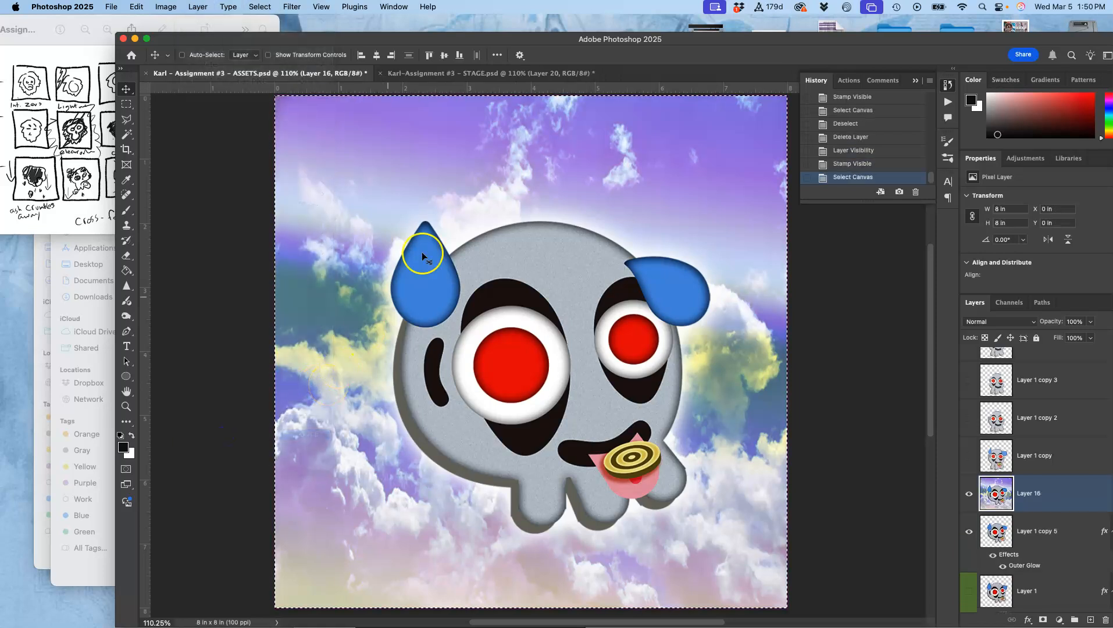
click(492, 75)
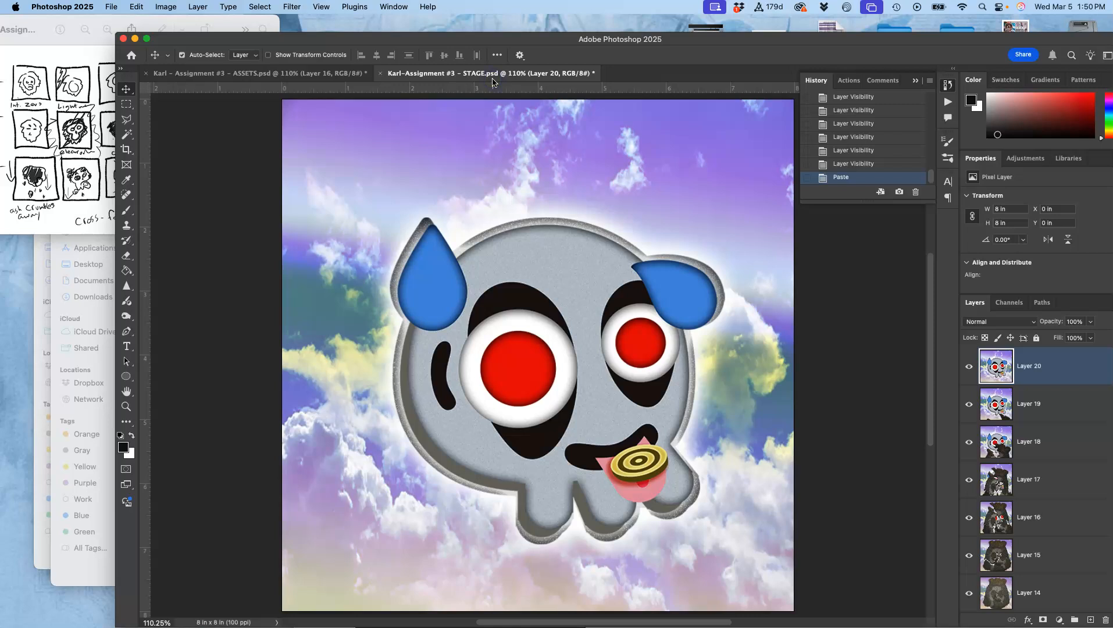
key(super+v)
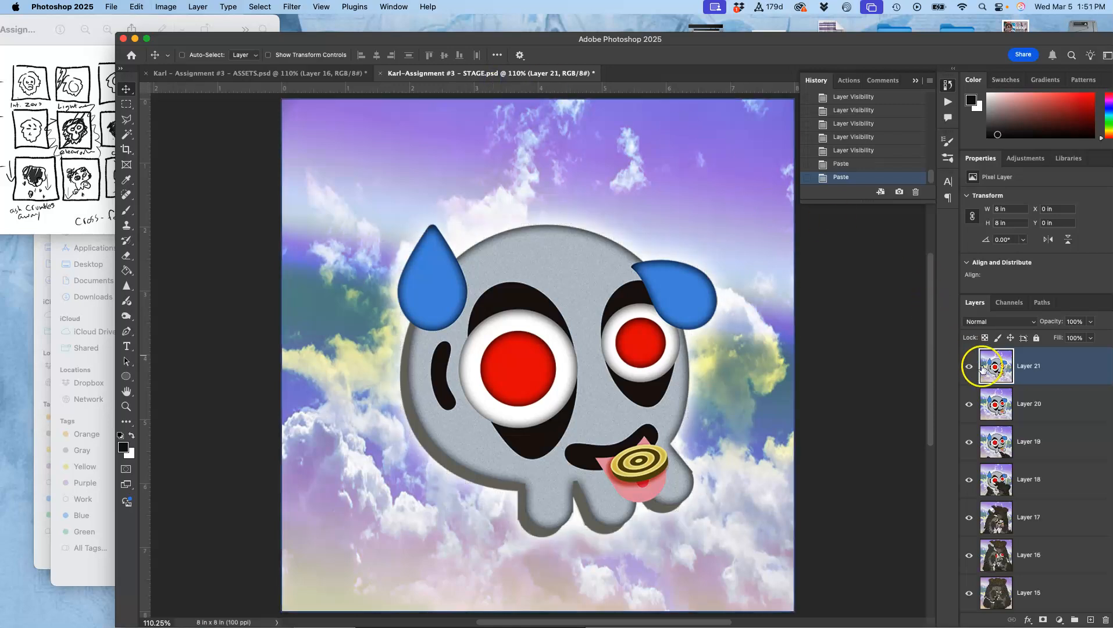
Toggle the top layer's visibility repeatedly to preview the skull's outline blinking against the frame below
click(969, 368)
click(970, 368)
click(969, 368)
click(969, 368)
click(969, 368)
click(969, 369)
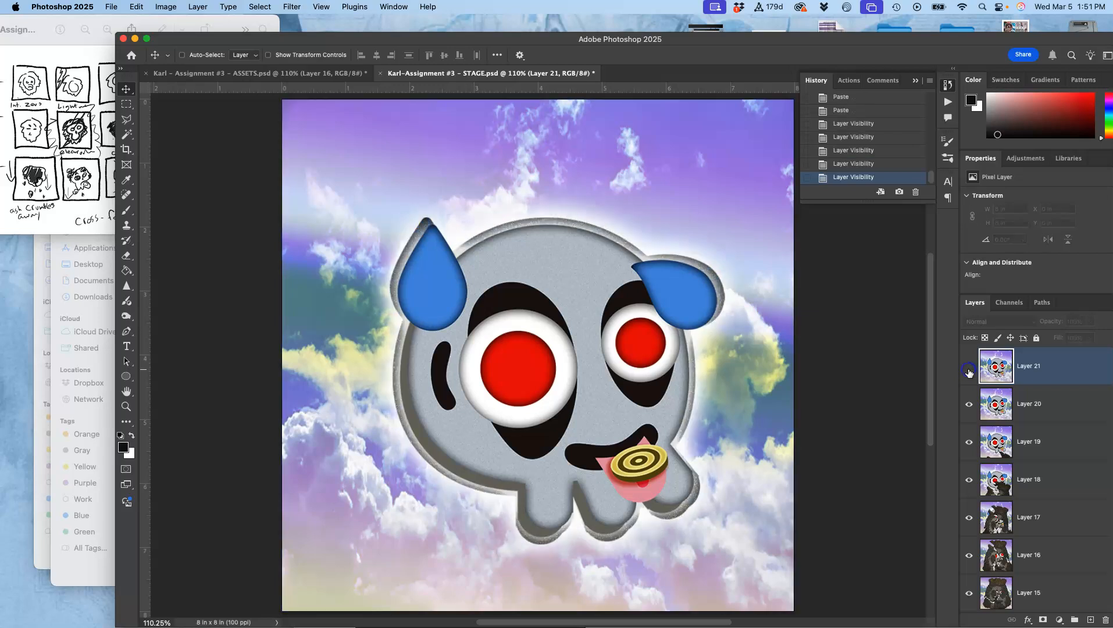
click(969, 368)
click(969, 368)
click(981, 408)
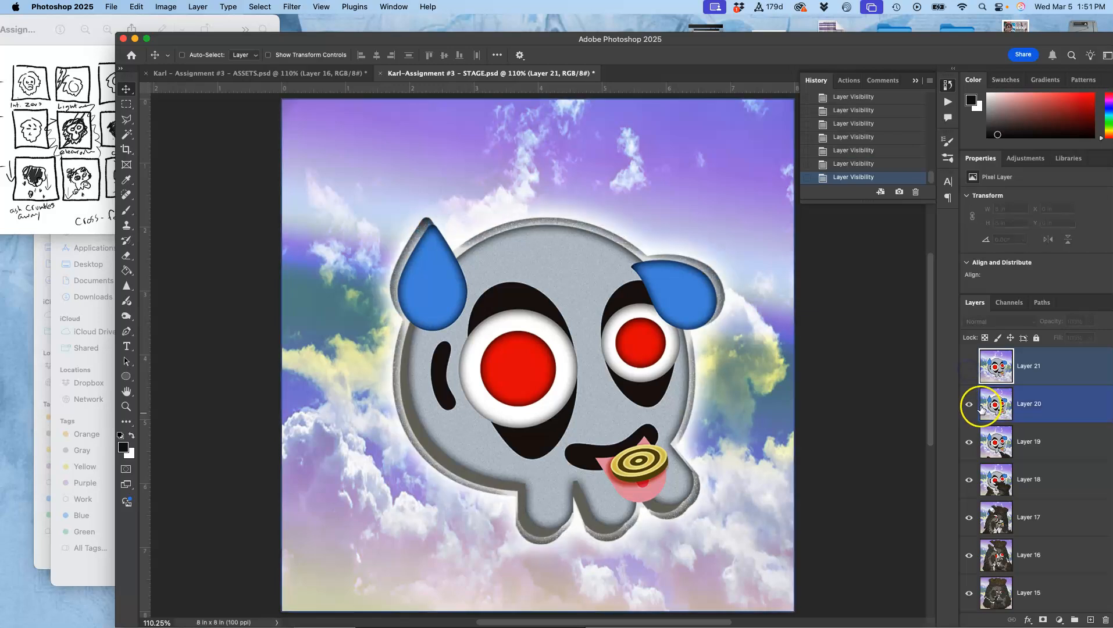
click(969, 367)
click(1027, 410)
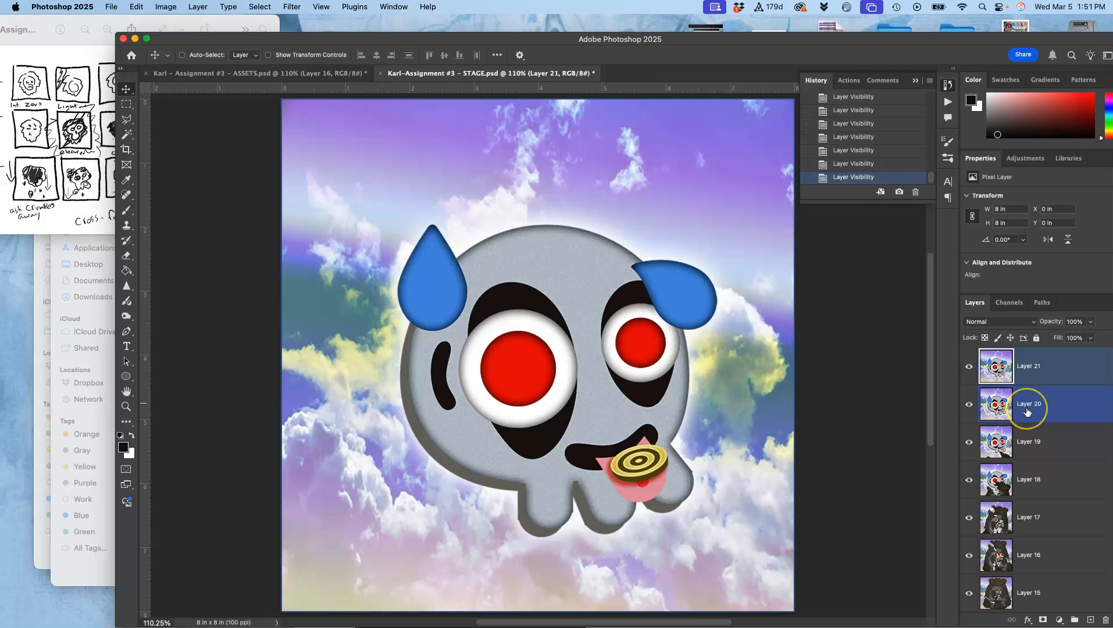
click(1006, 410)
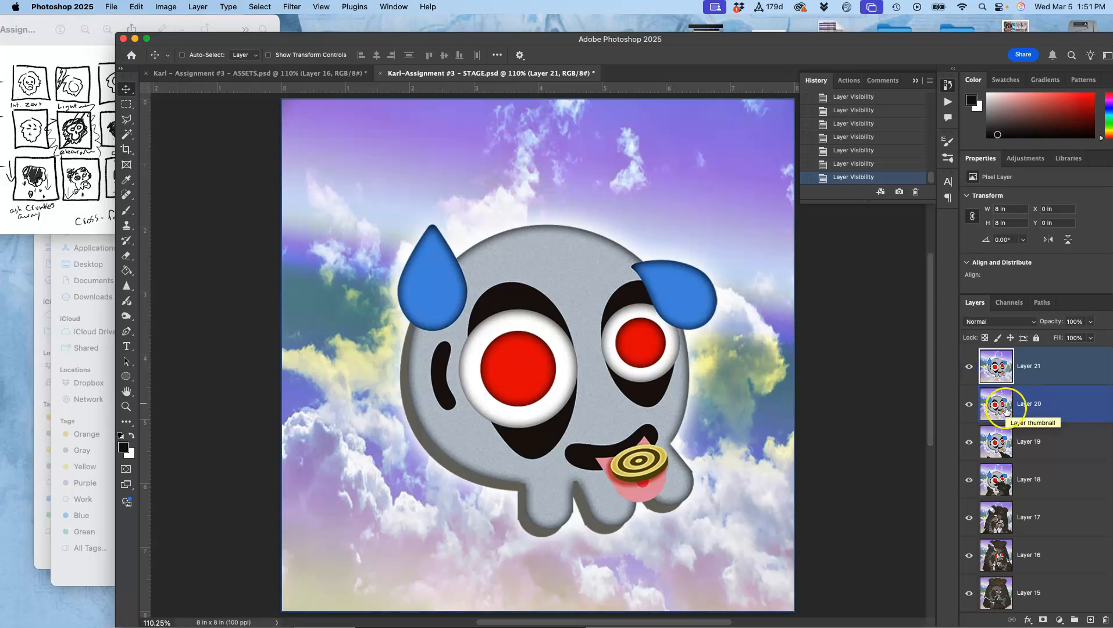
click(1015, 351)
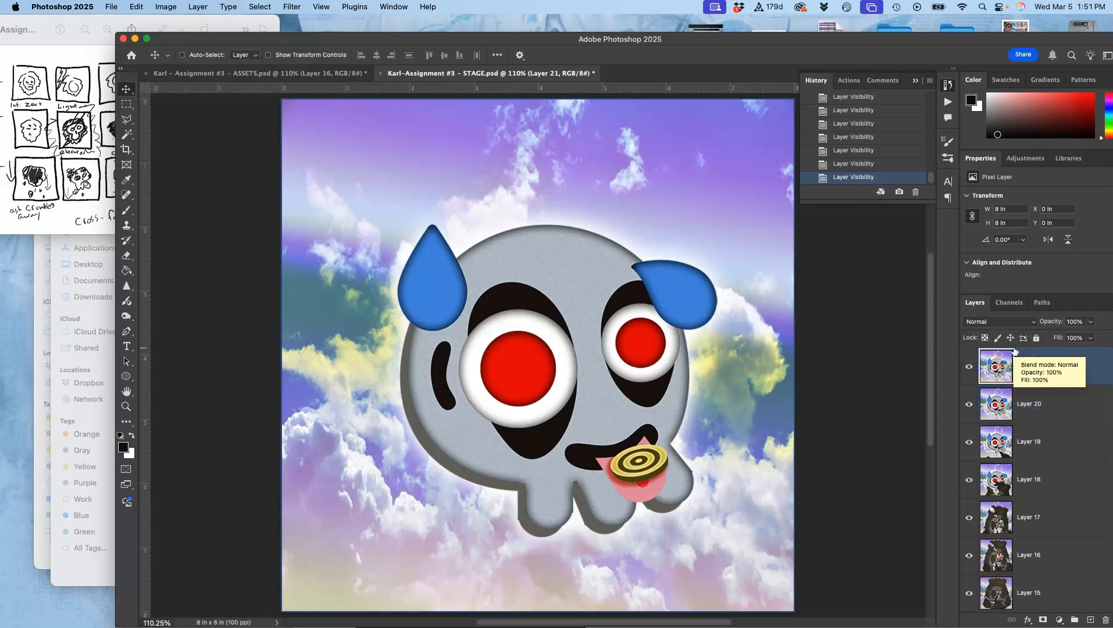
click(1009, 360)
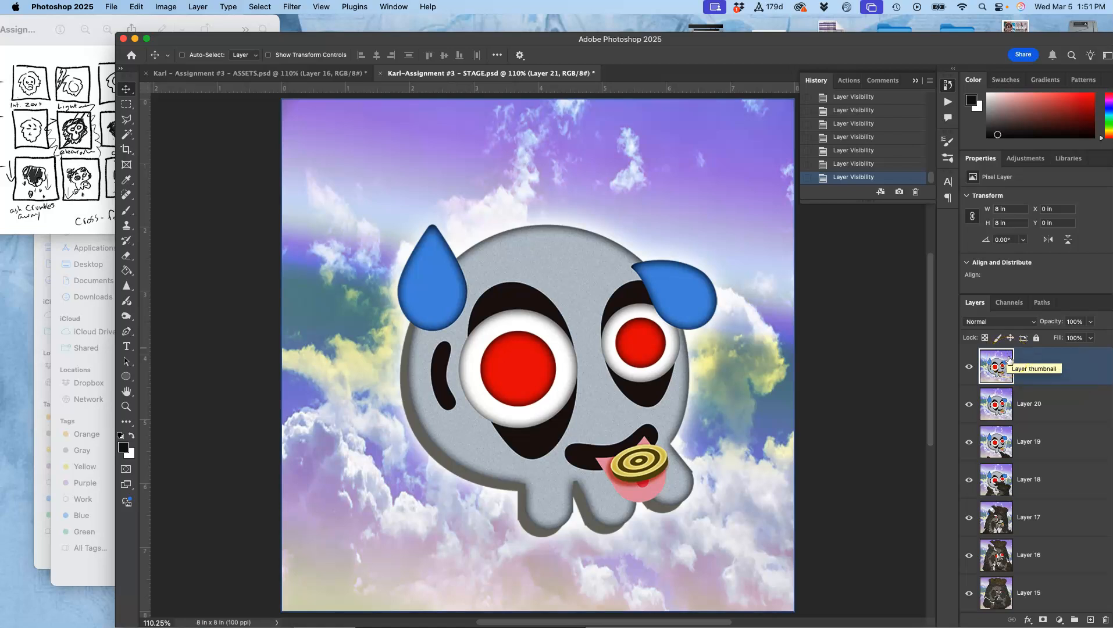
Return to the ASSETS document, clear the canvas selection and delete the merged Layer 16
drag(751, 40, 743, 27)
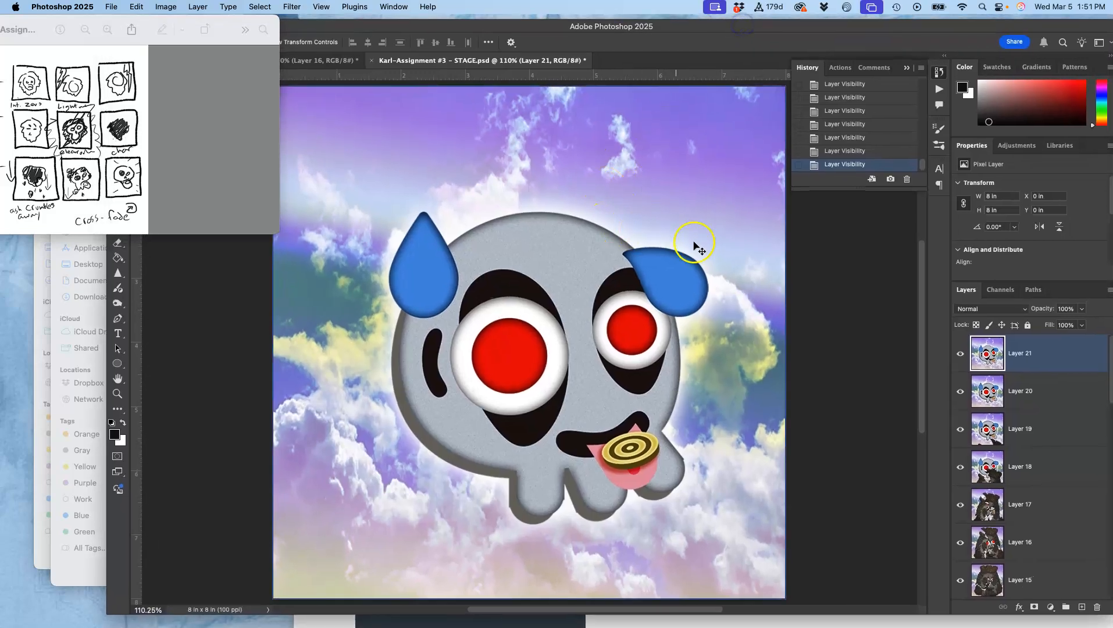
click(816, 299)
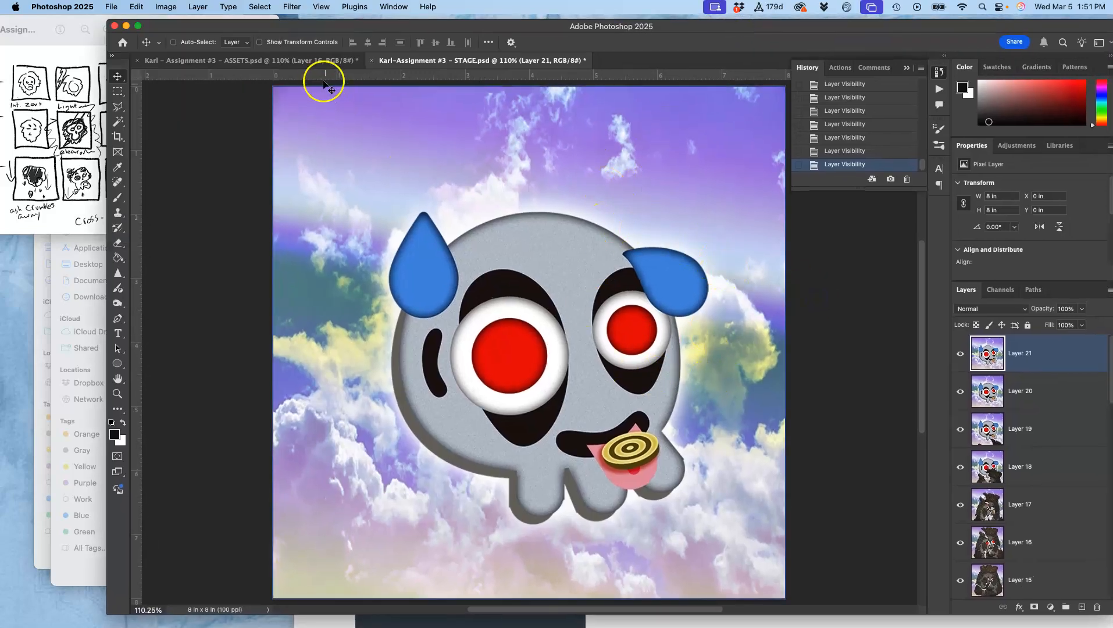
click(317, 61)
click(1026, 588)
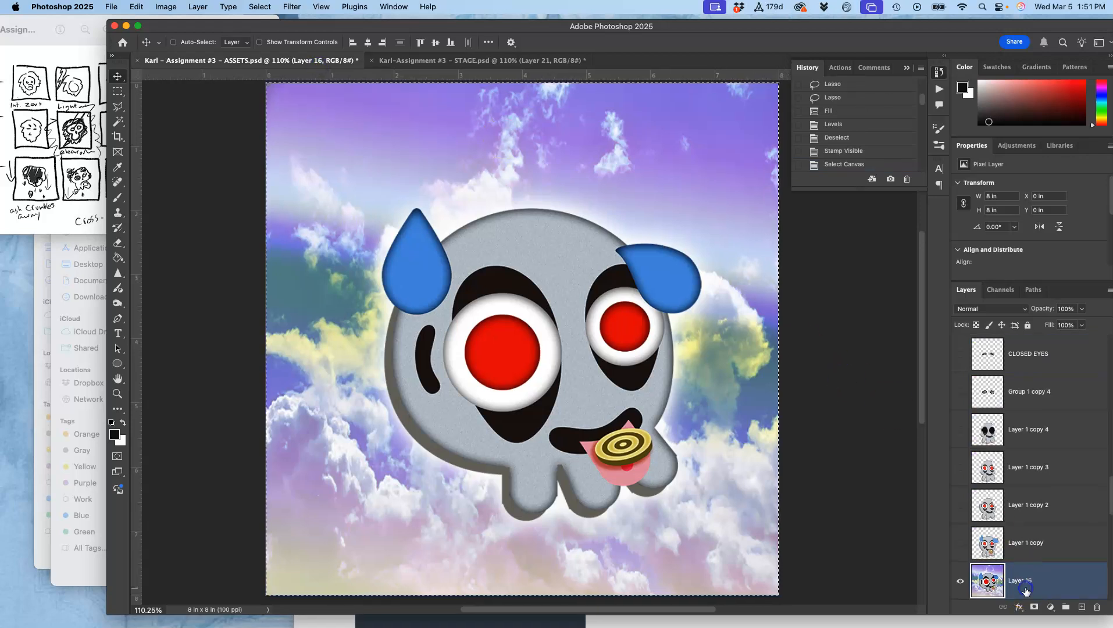
key(super+d)
key(BackSpace)
Save the ASSETS document and close it
scroll(1028, 506, down, 10)
scroll(1027, 506, up, 10)
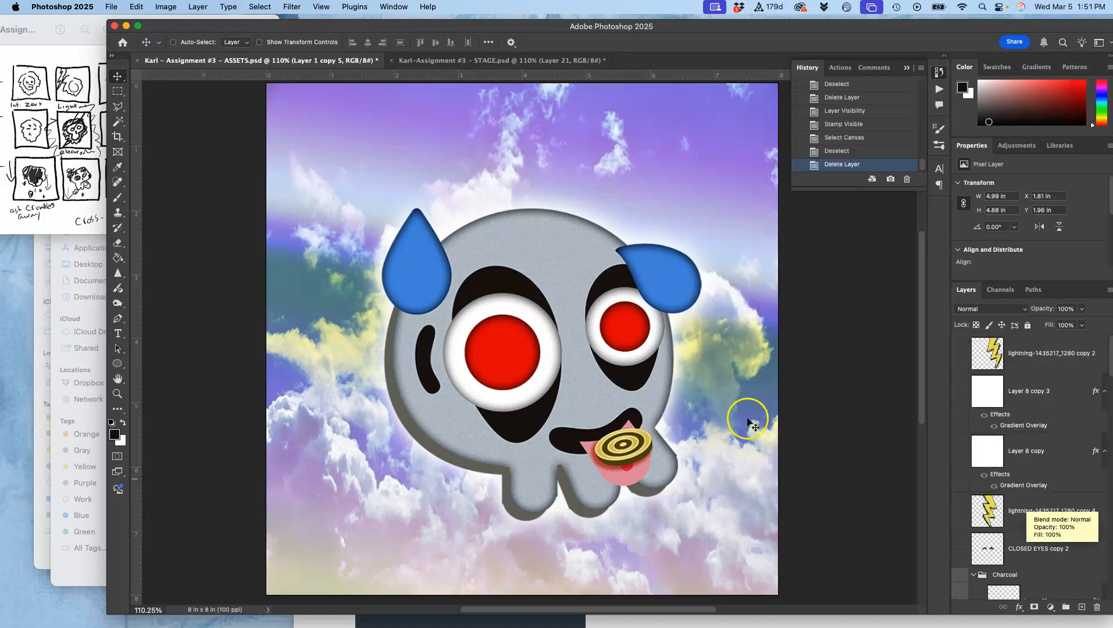
click(111, 7)
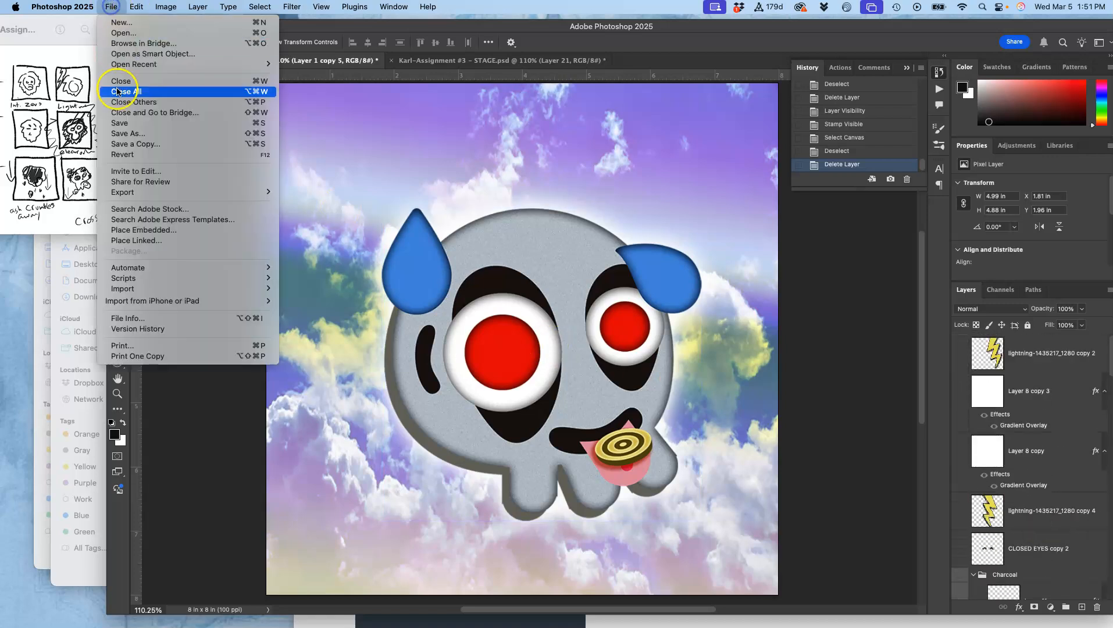
click(123, 124)
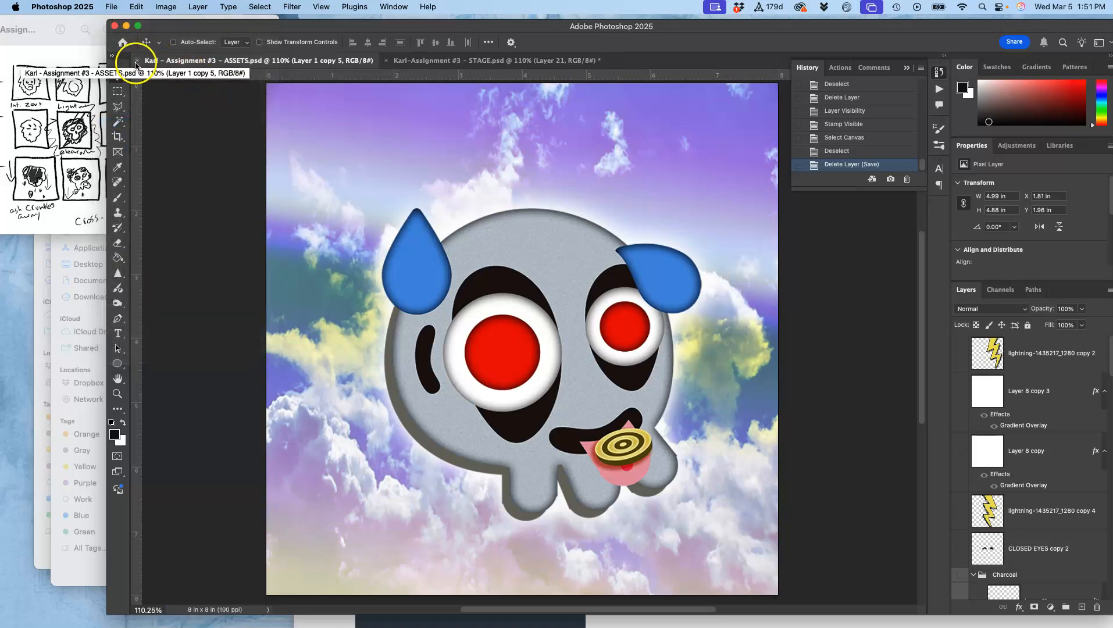
click(138, 61)
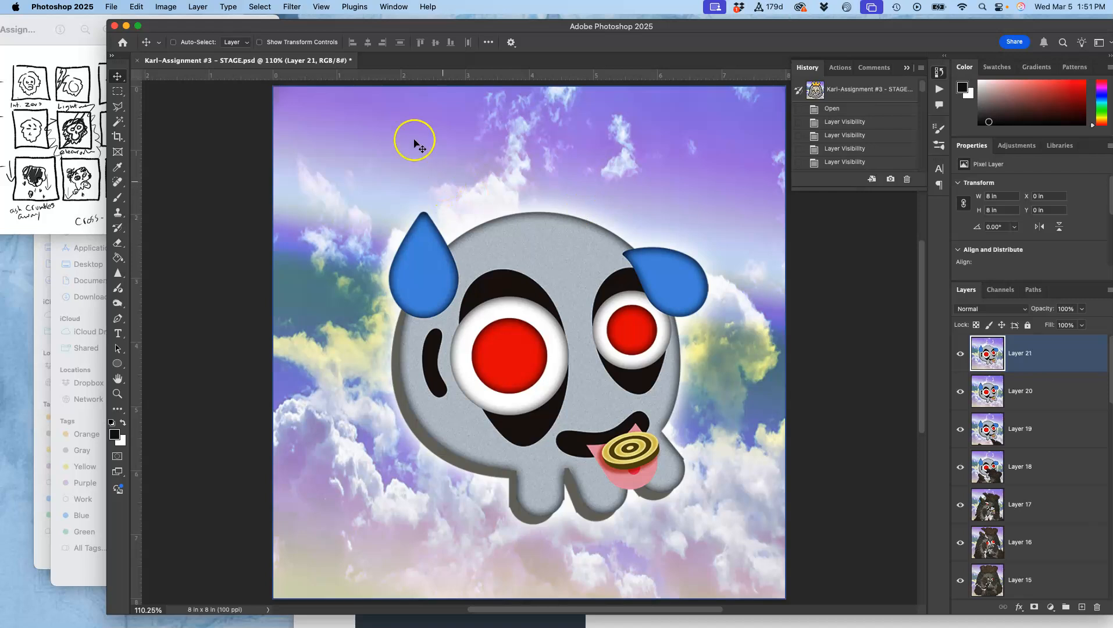
Check the stack of pasted frame layers in the STAGE document and save the file
scroll(1039, 390, down, 10)
scroll(1039, 397, down, 2)
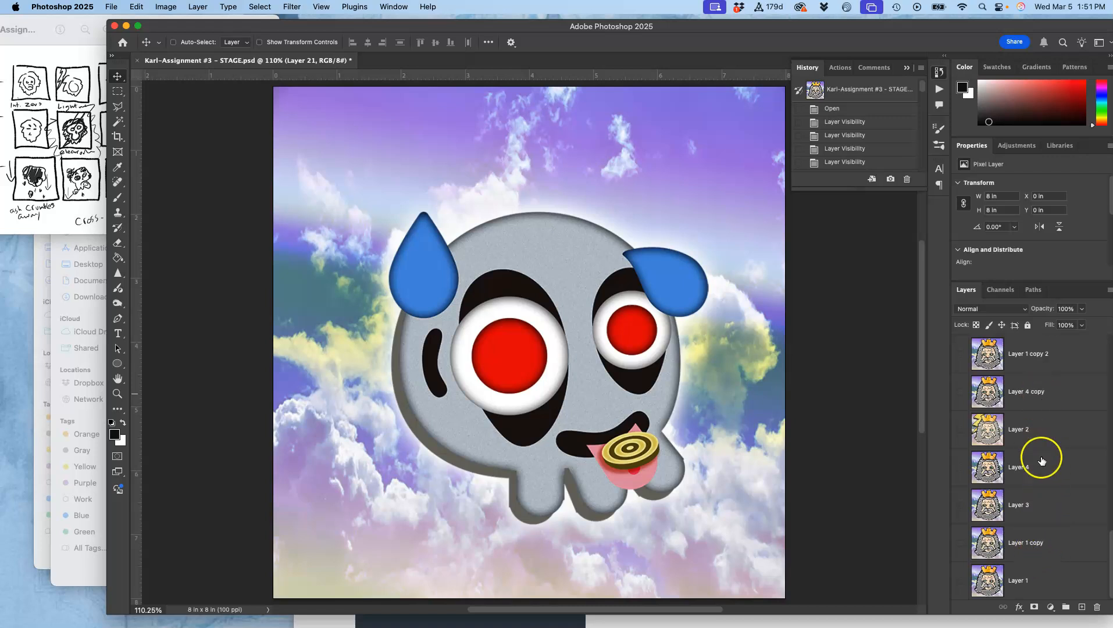
scroll(1035, 480, up, 12)
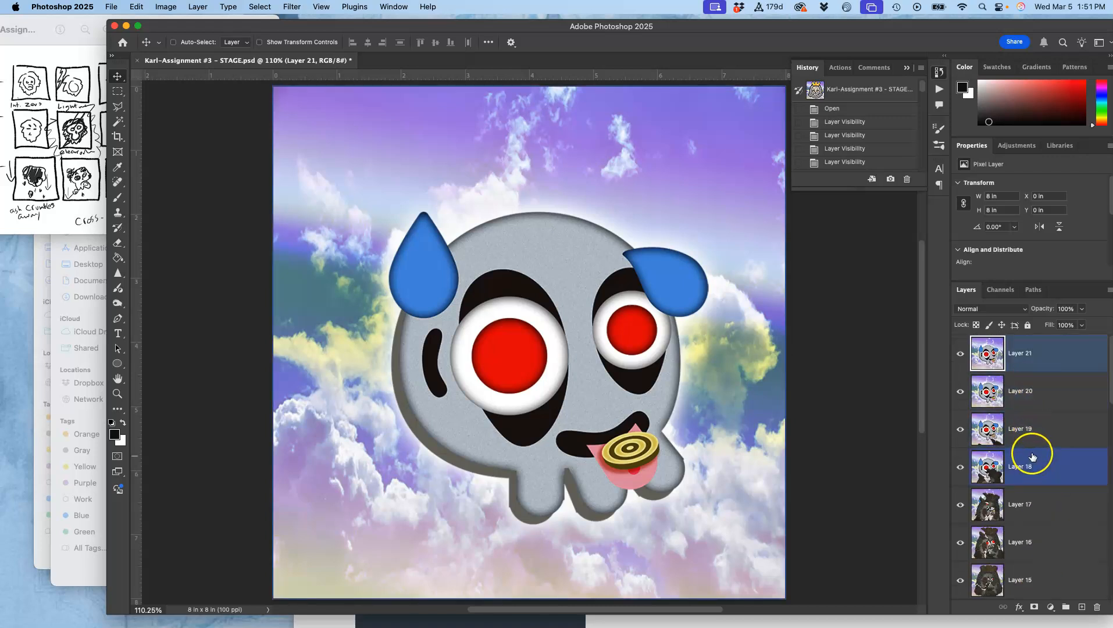
key(super+s)
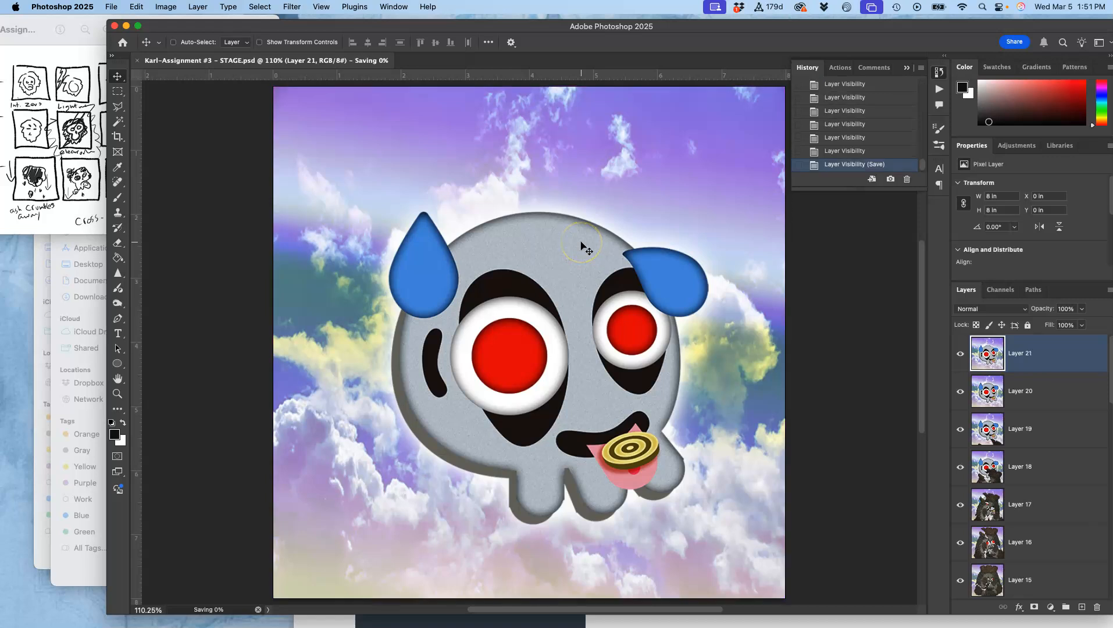
Show the Timeline and make animation frames from all the layers of the STAGE document
click(391, 6)
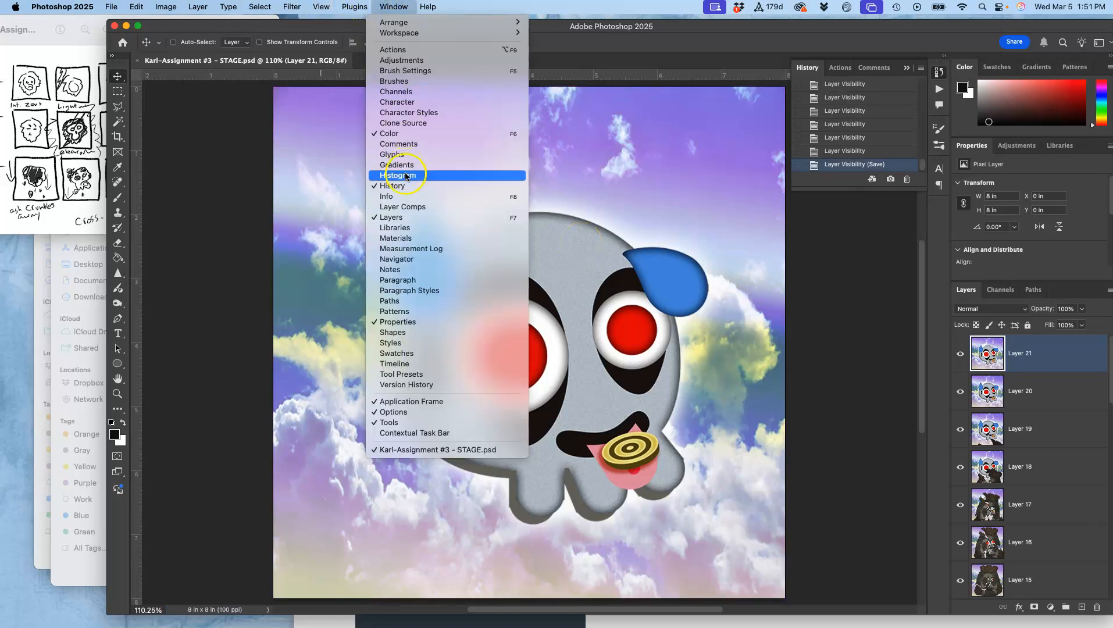
click(410, 364)
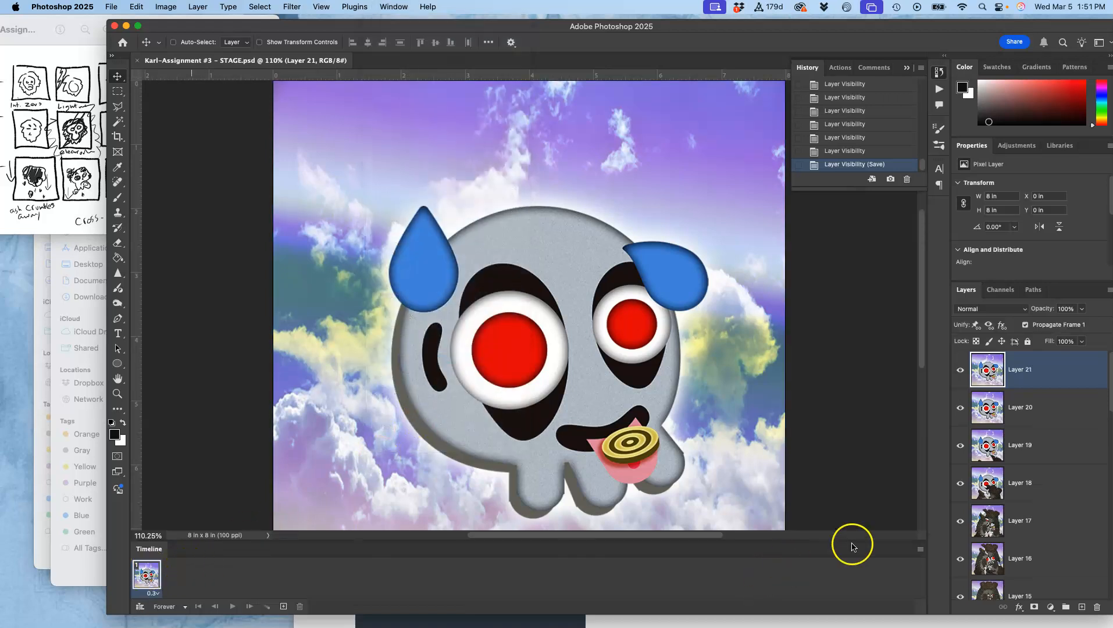
click(921, 549)
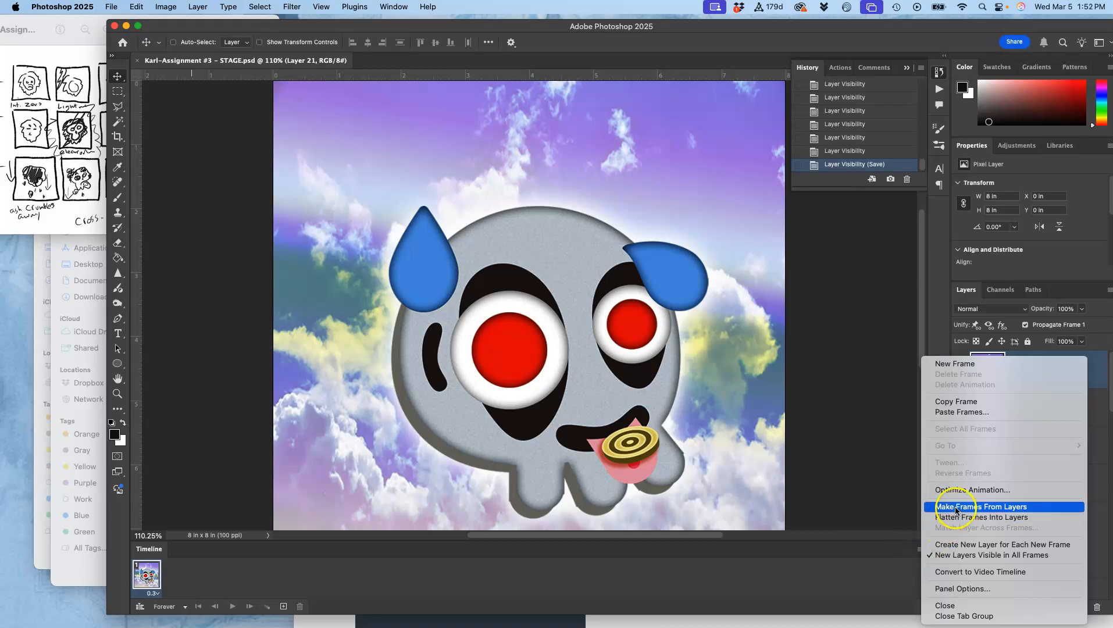
click(981, 507)
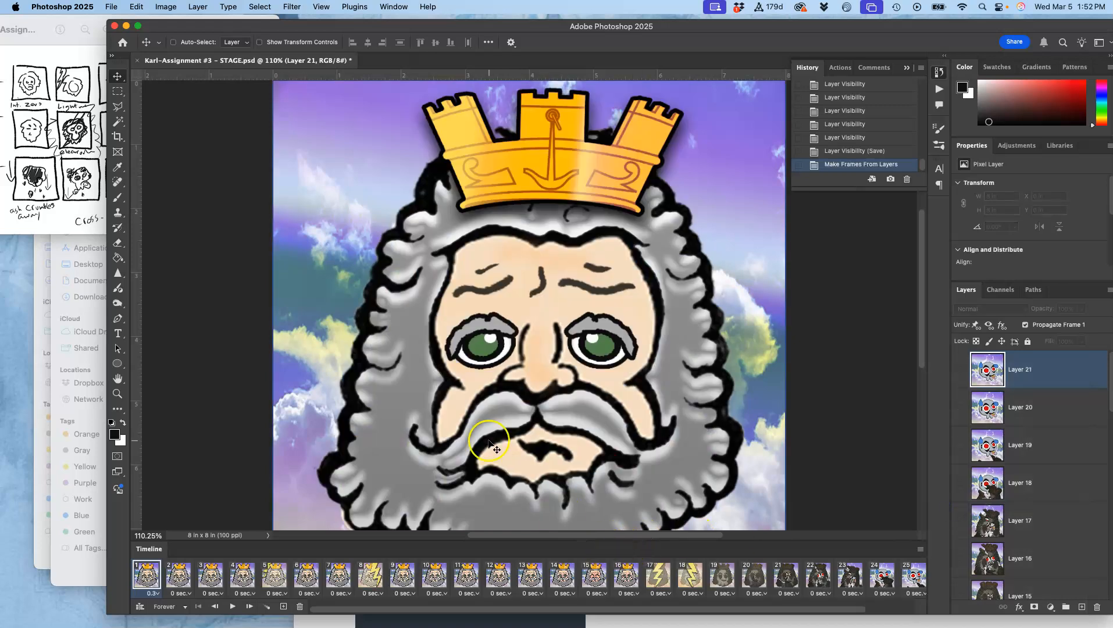
Open the Timing Script image from the Assign #3 folder, enlarge it to read the frame delays, and return to Photoshop
click(59, 256)
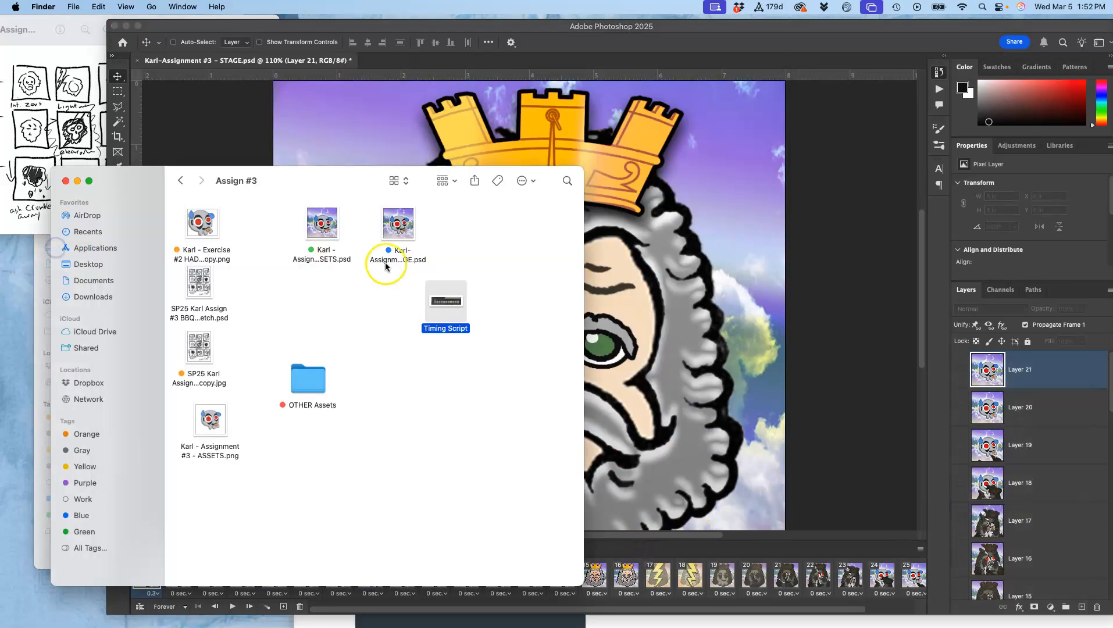
double_click(433, 294)
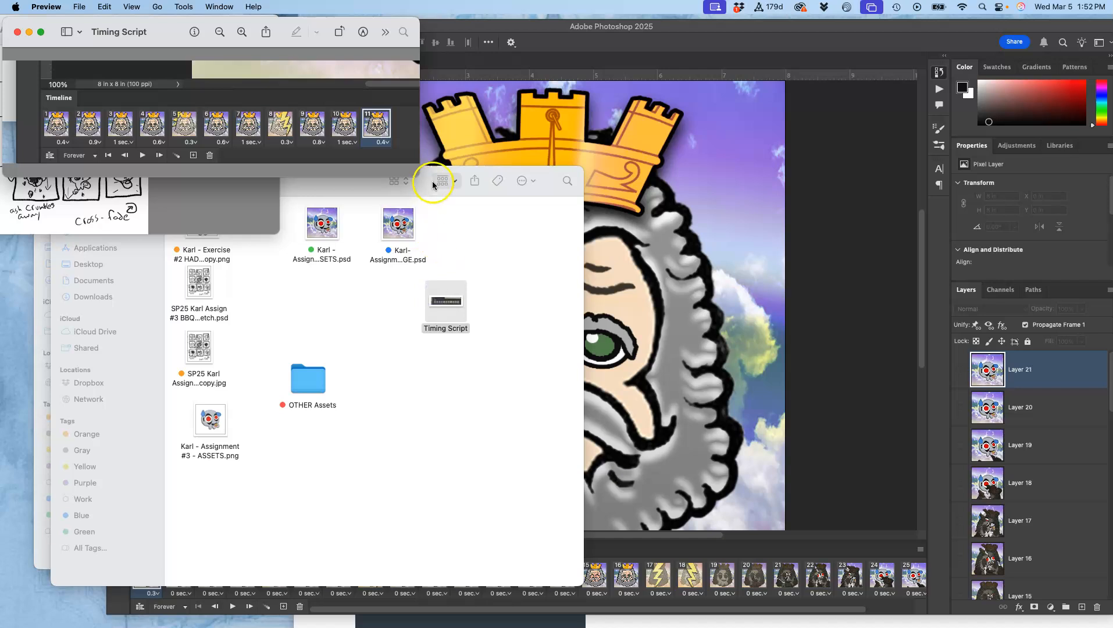
drag(415, 173, 904, 461)
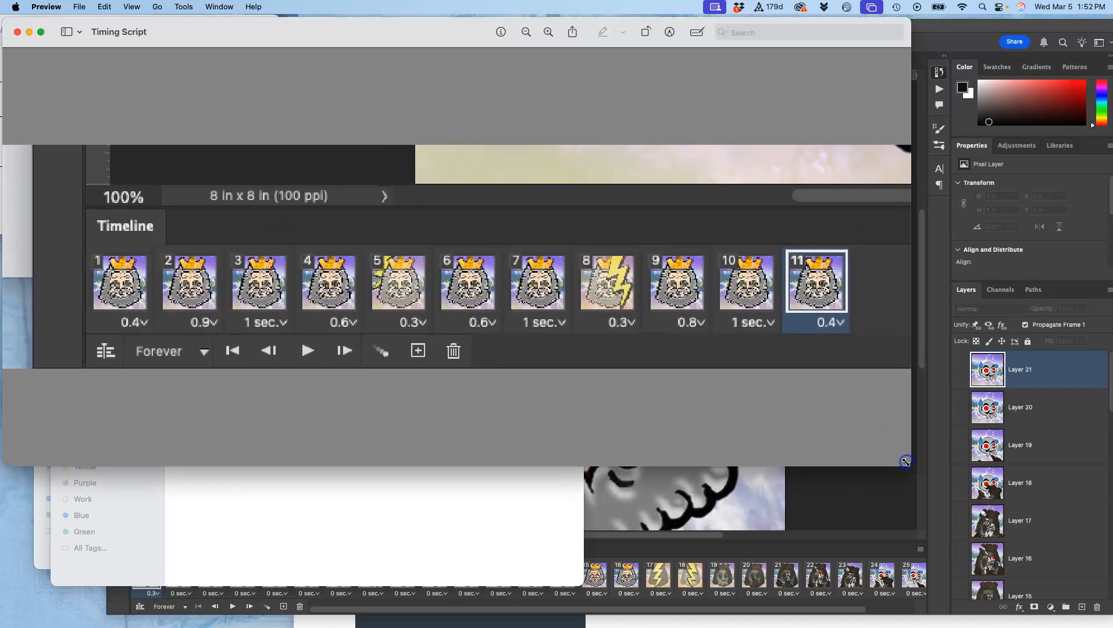
click(661, 549)
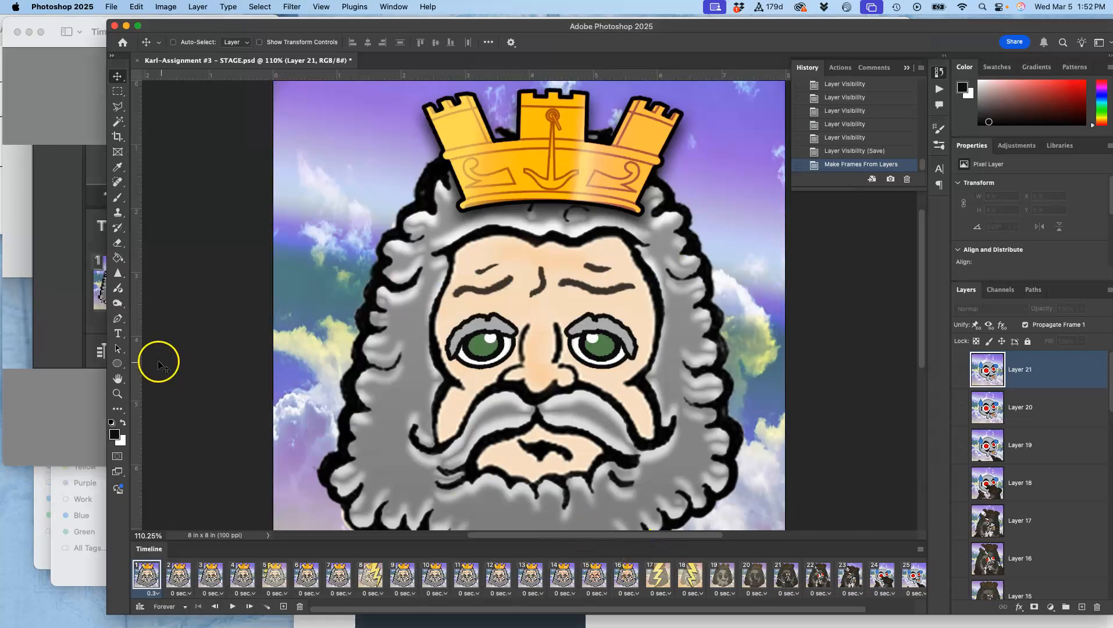
mouse_move(290, 25)
mouse_down()
mouse_move(292, 188)
mouse_move(290, 36)
mouse_up()
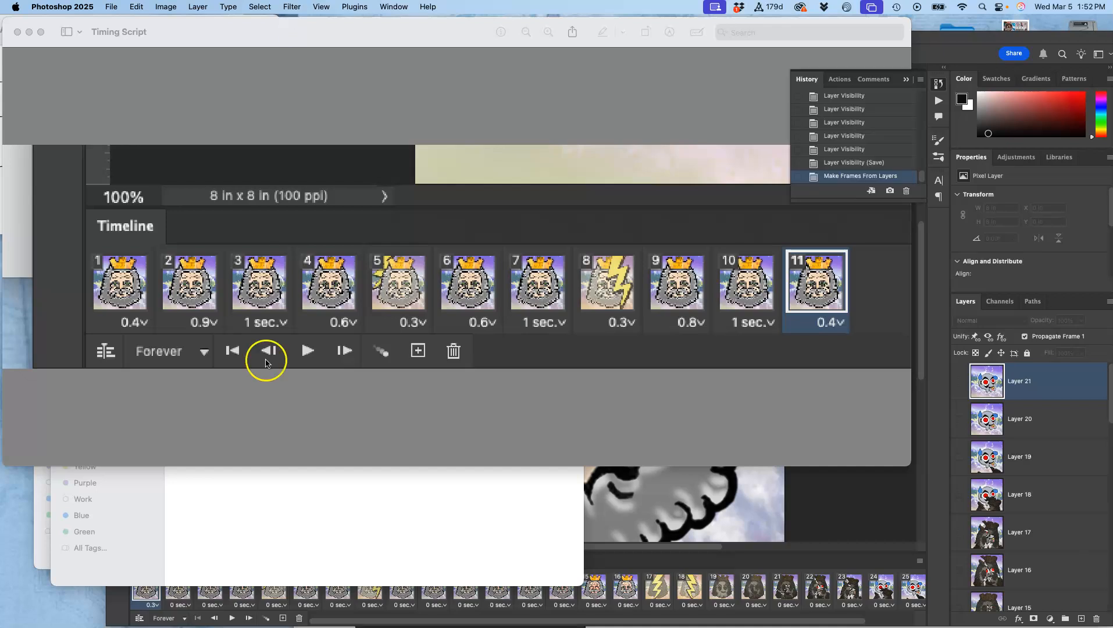
click(188, 594)
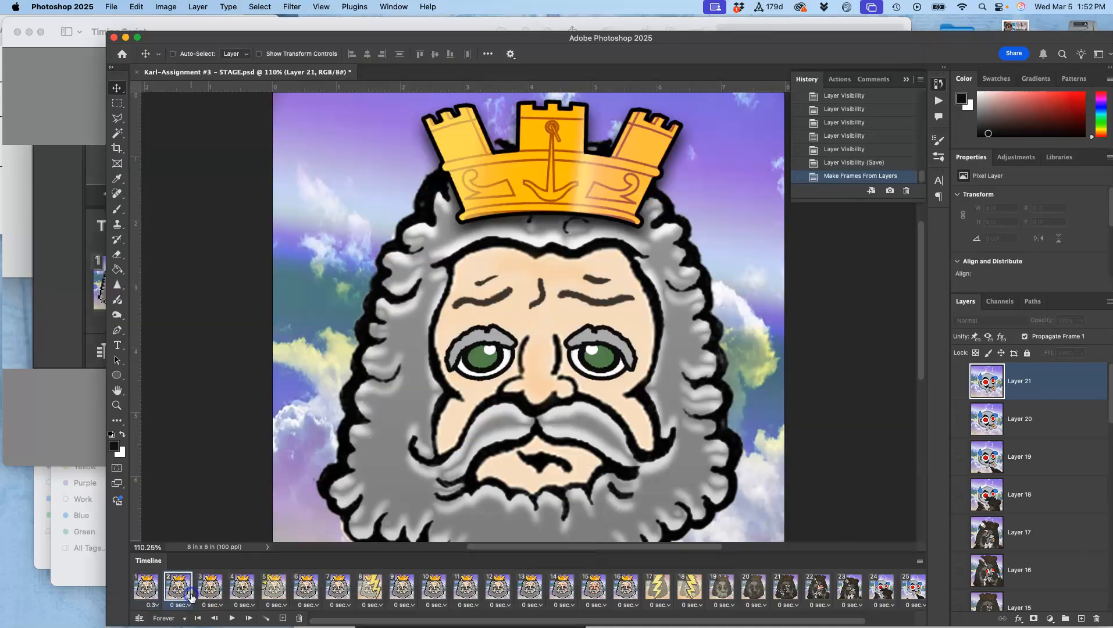
Set the delay of frame 1 to 0.4 seconds and of frame 2 to 1.0 second
click(154, 606)
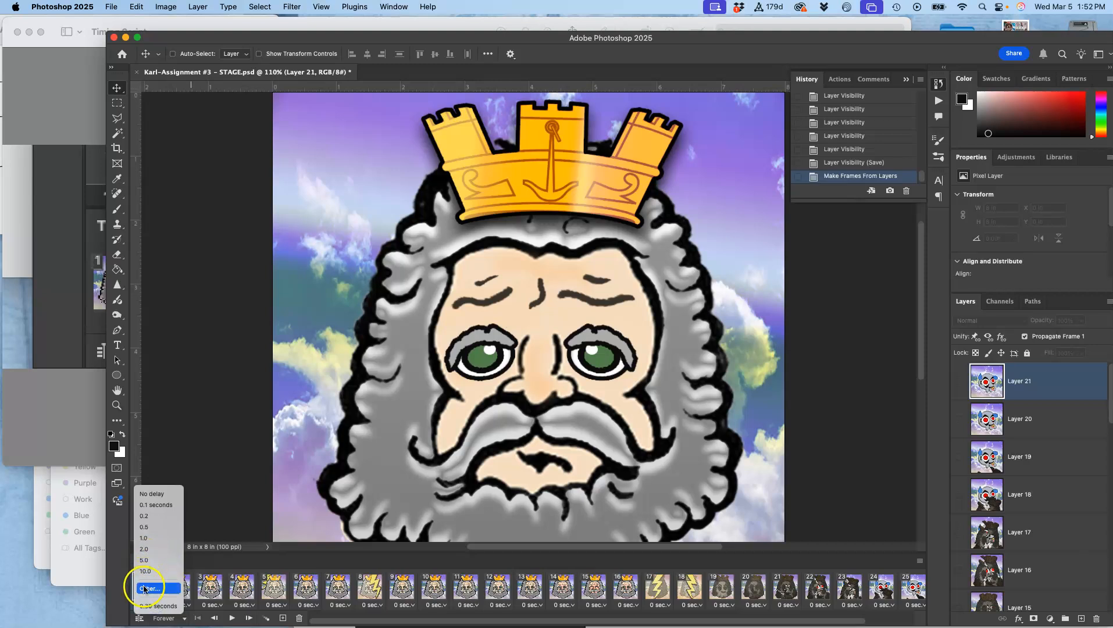
click(150, 588)
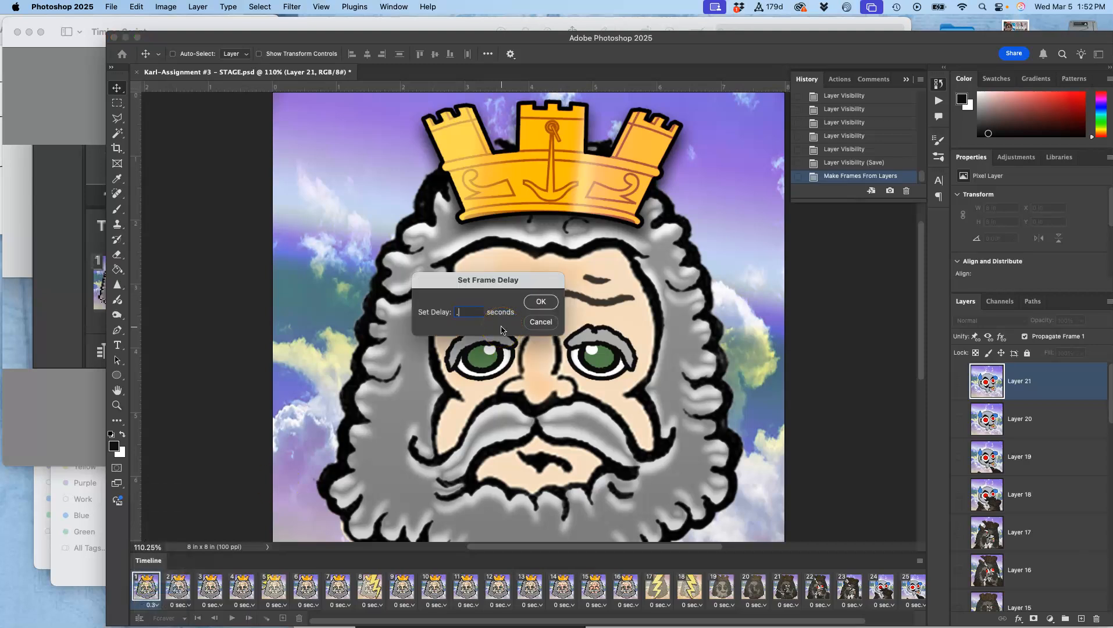
click(541, 302)
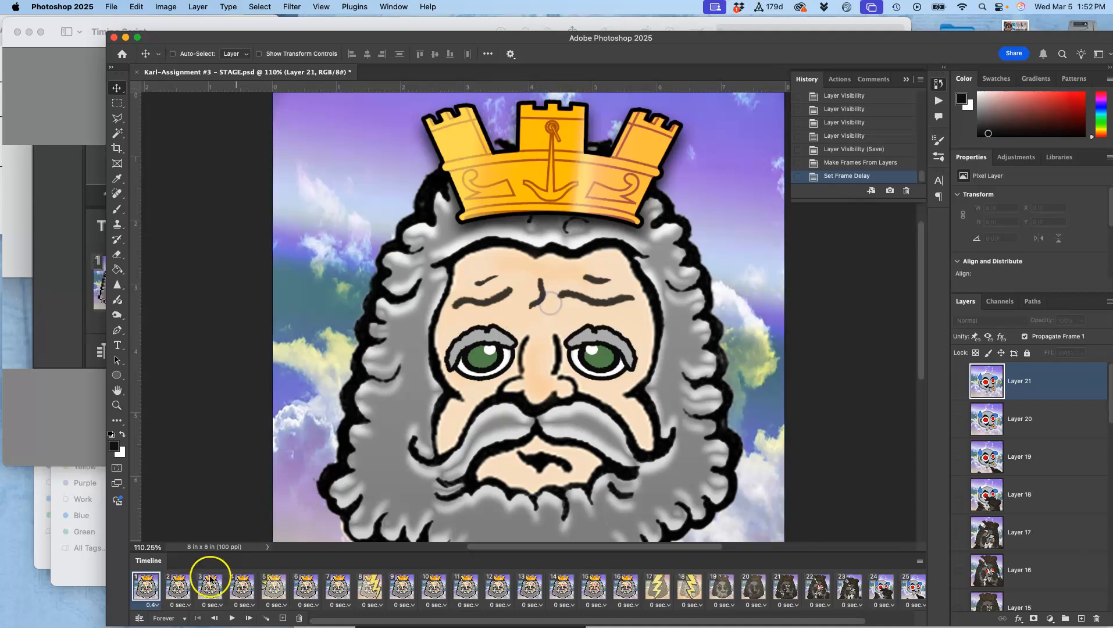
click(186, 606)
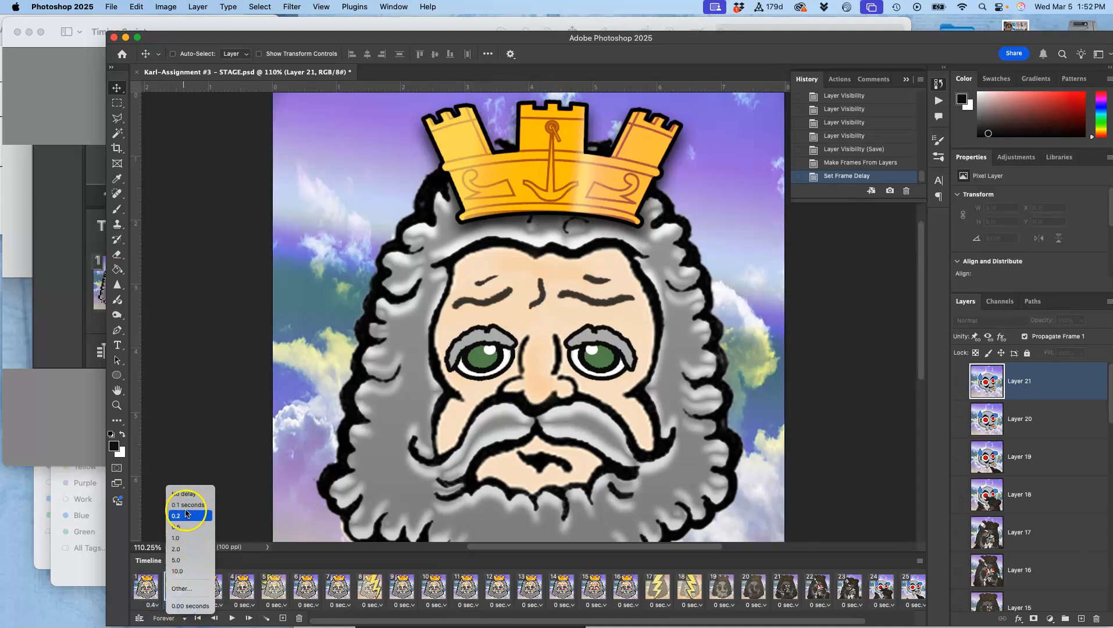
click(181, 538)
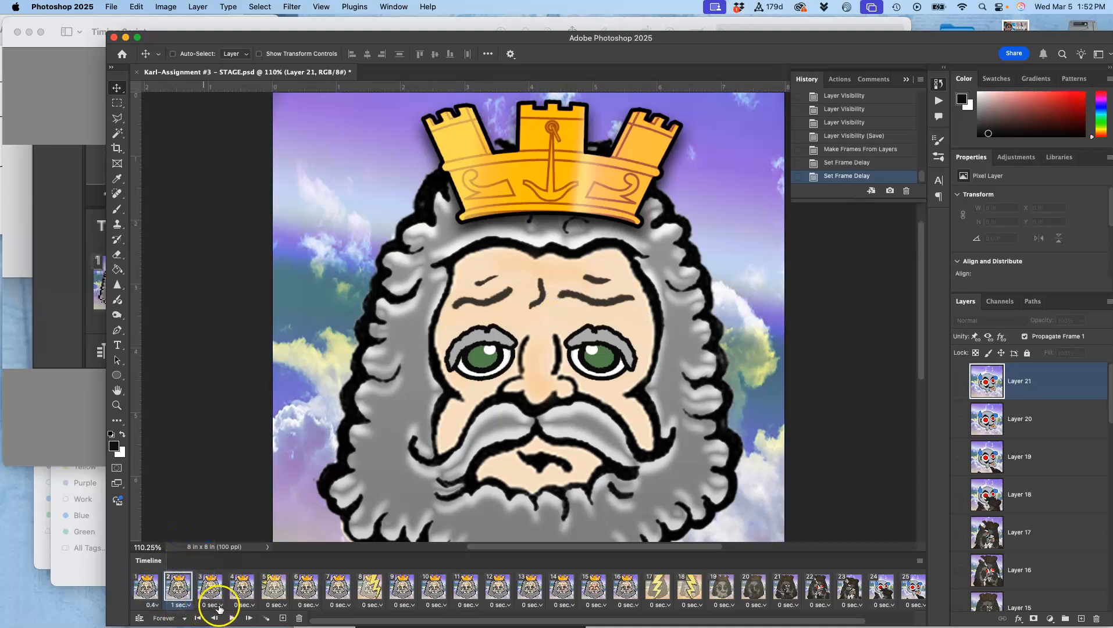
Set a custom delay of 0.9 seconds for frame 3
click(219, 605)
click(216, 585)
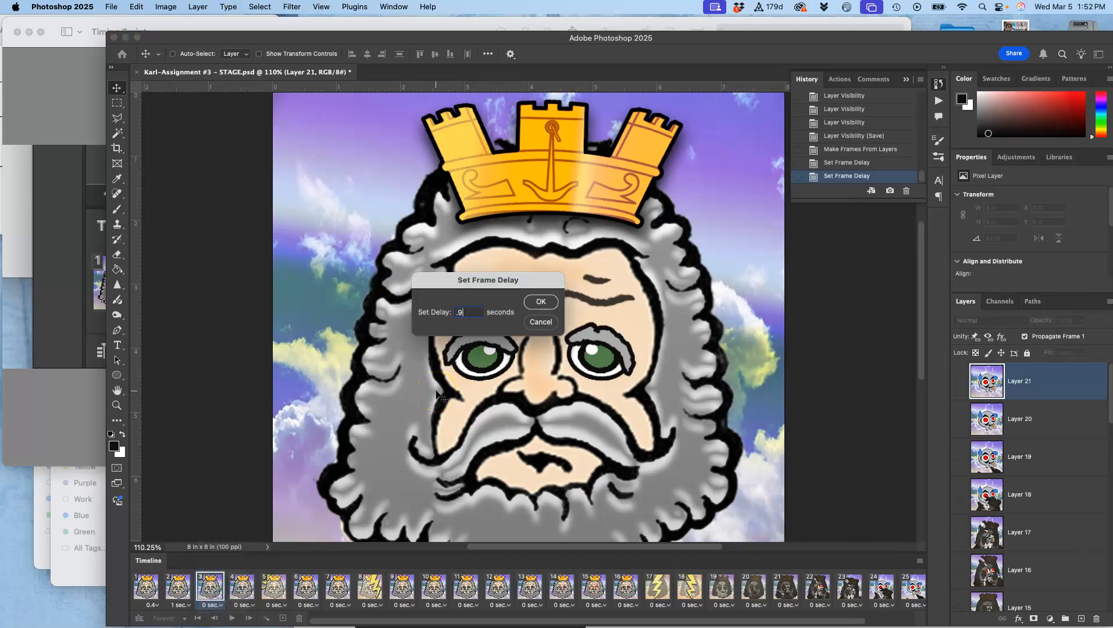
click(541, 302)
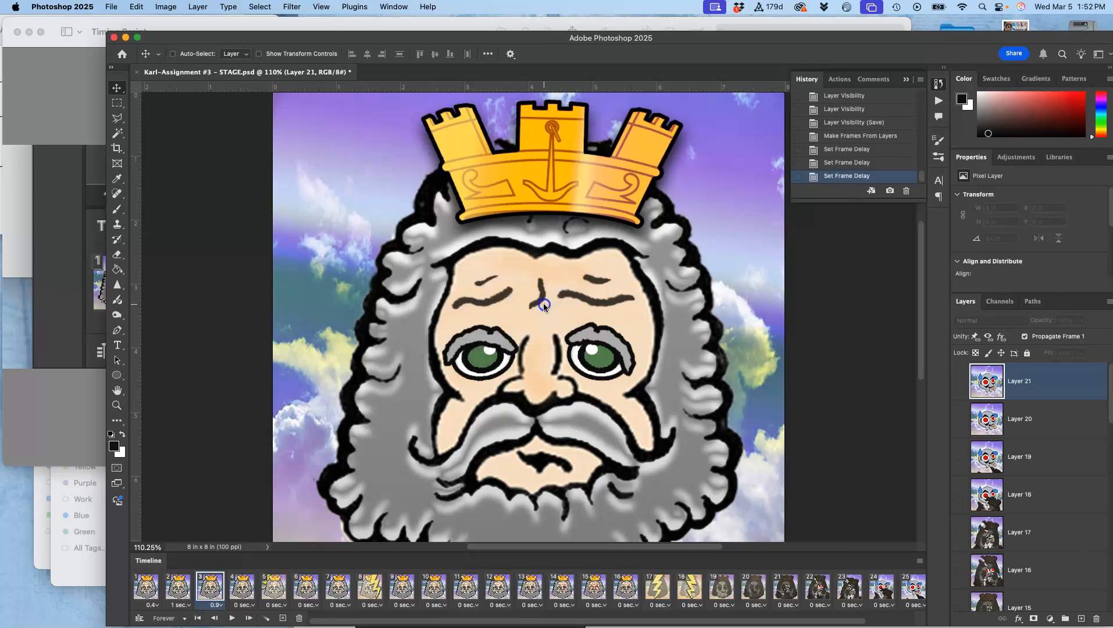
Set a custom delay of 0.4 seconds for frame 4
click(252, 606)
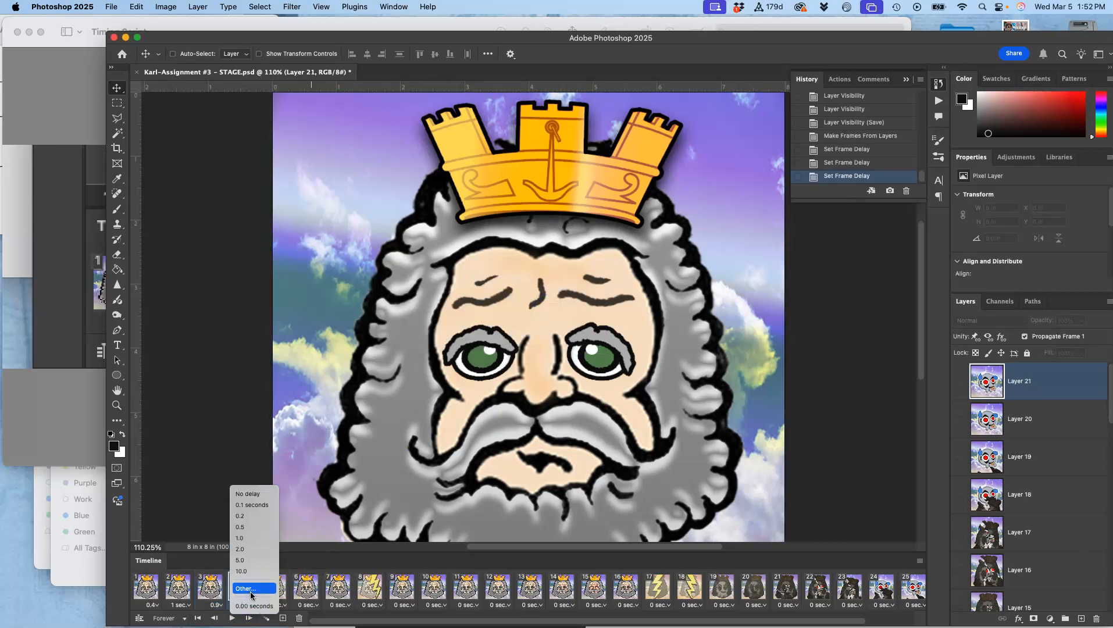
click(251, 590)
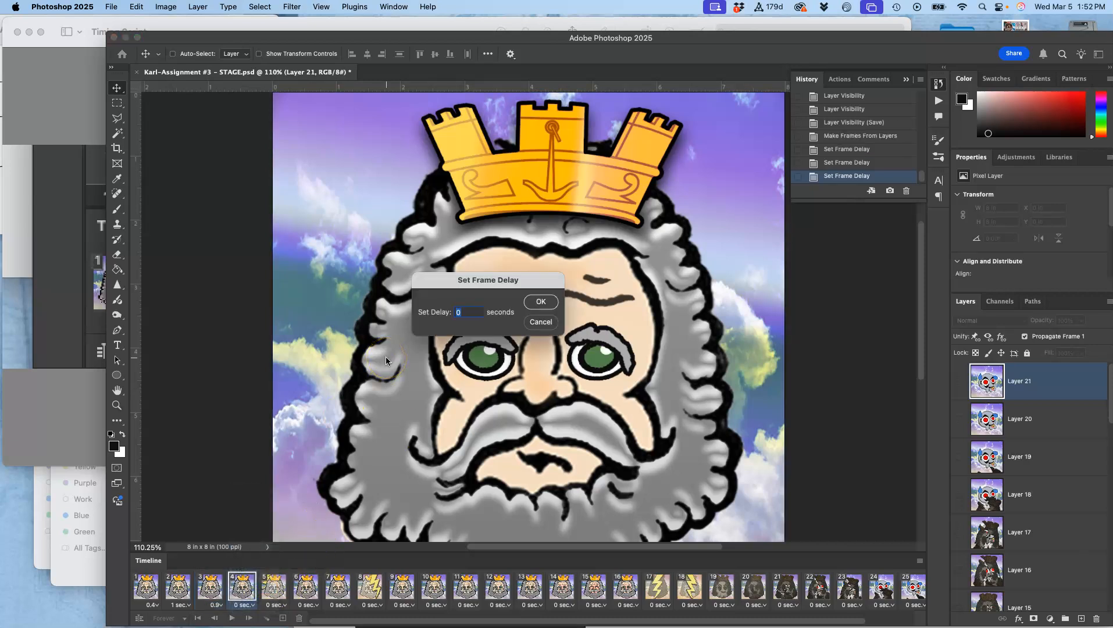
text(.4)
click(540, 301)
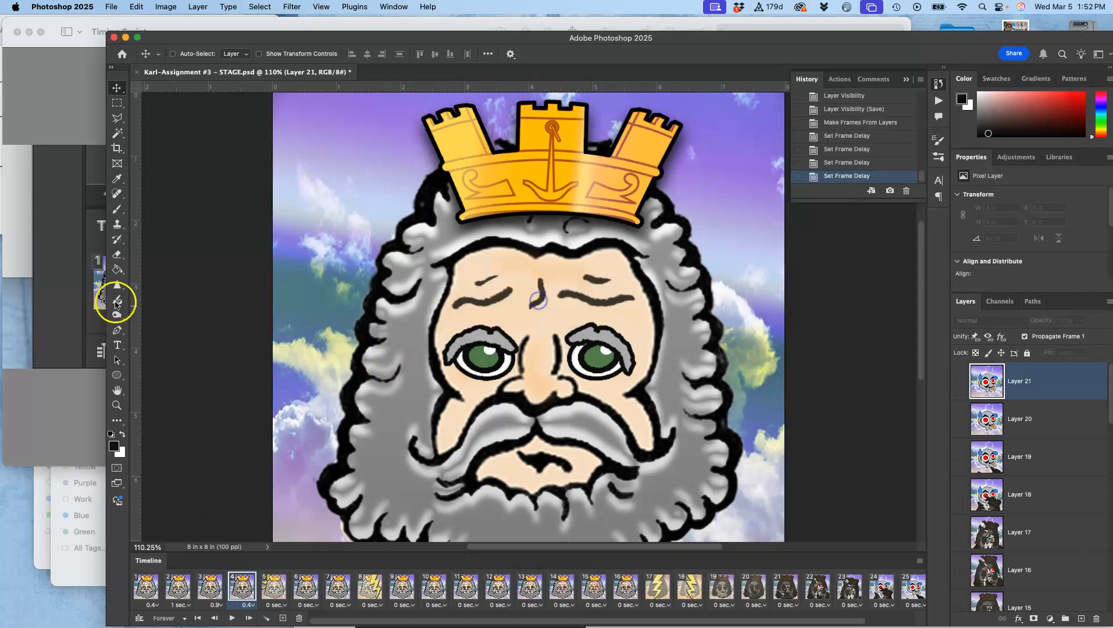
Check frame 4 in the Timing Script image, return to Photoshop and set the frame's delay to 0.6 seconds
click(57, 295)
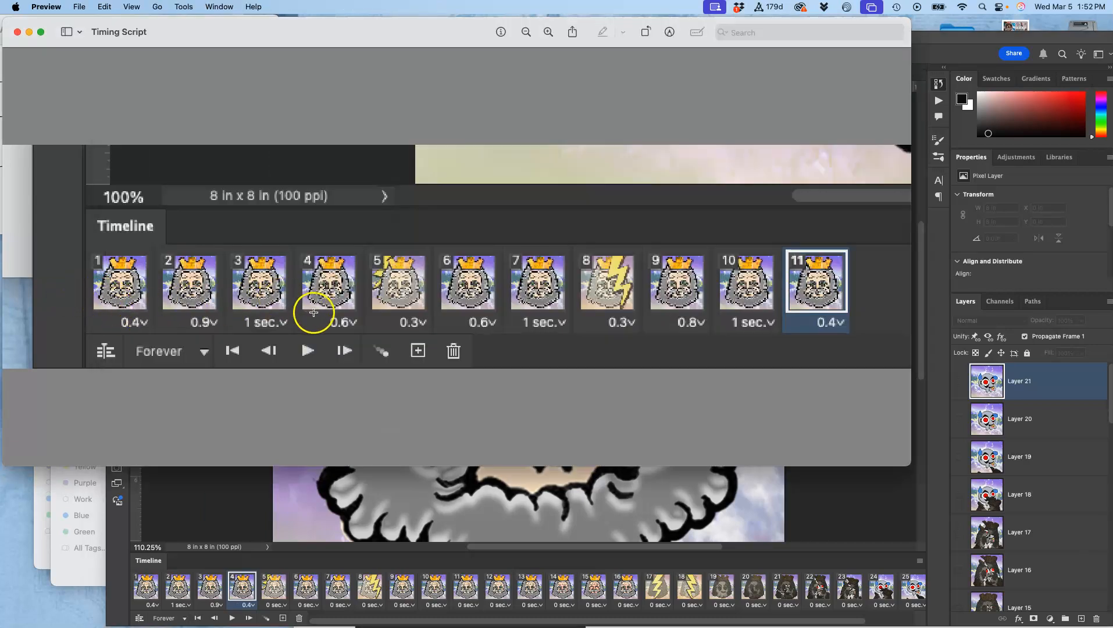
click(363, 476)
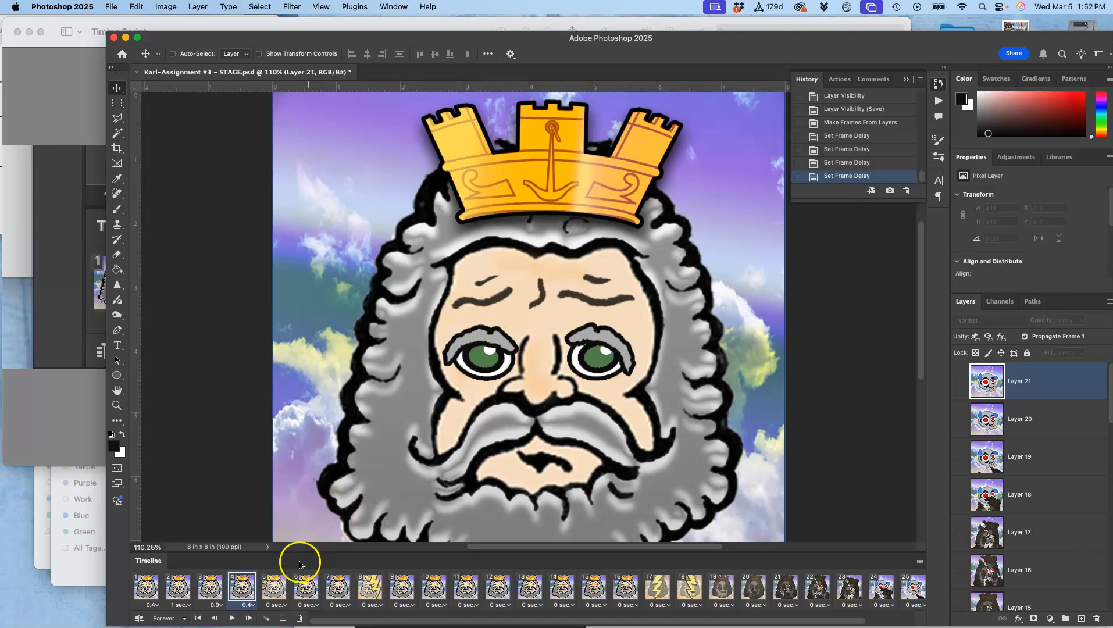
click(249, 605)
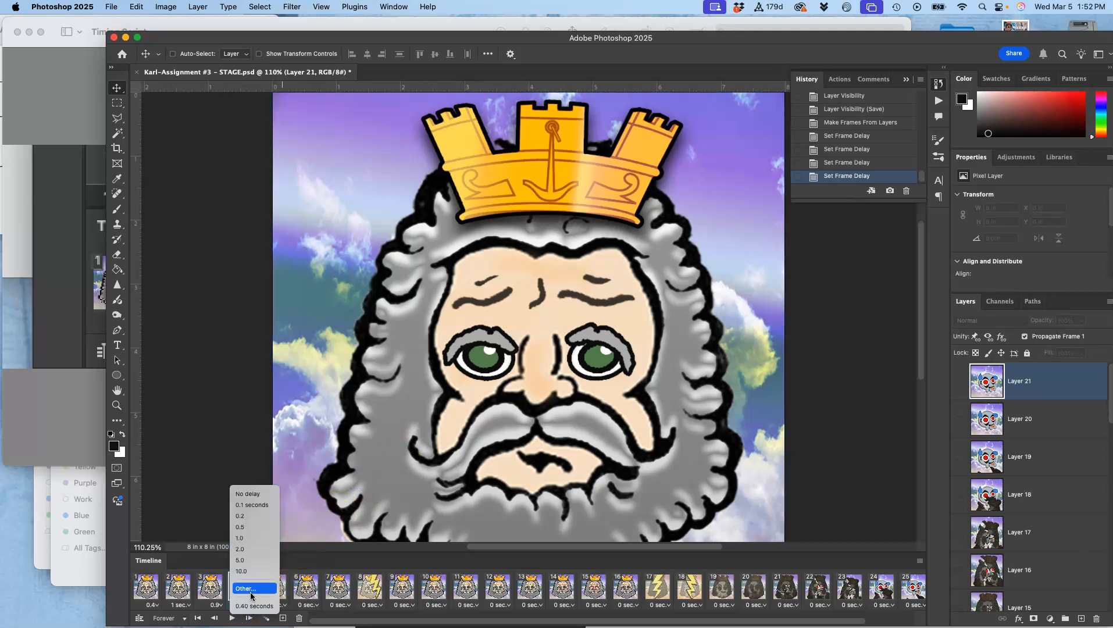
click(250, 591)
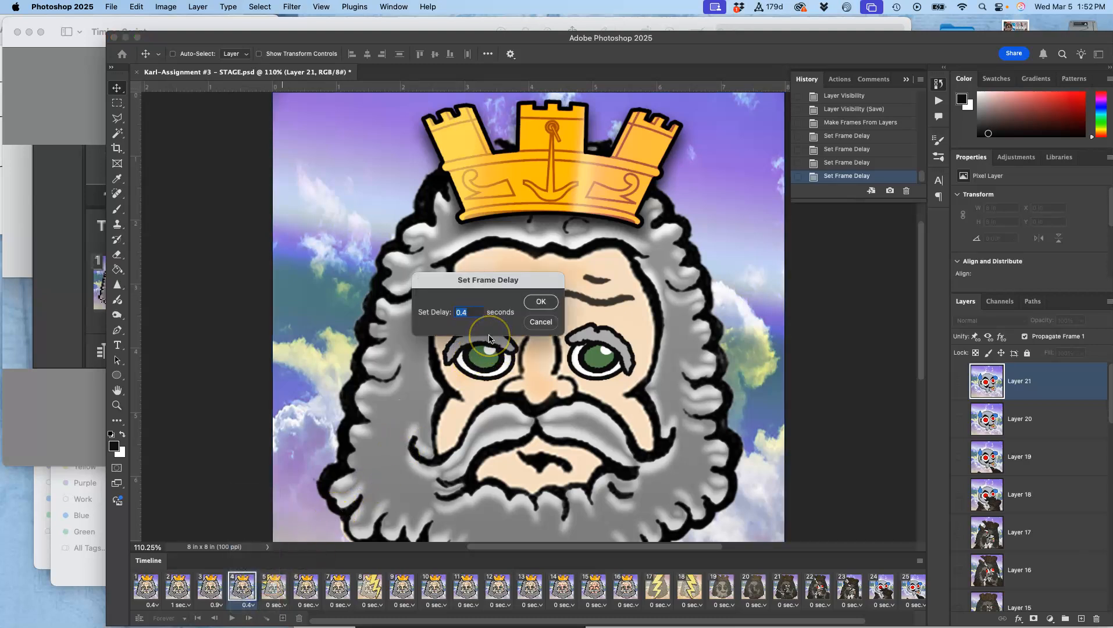
text(.6)
click(542, 302)
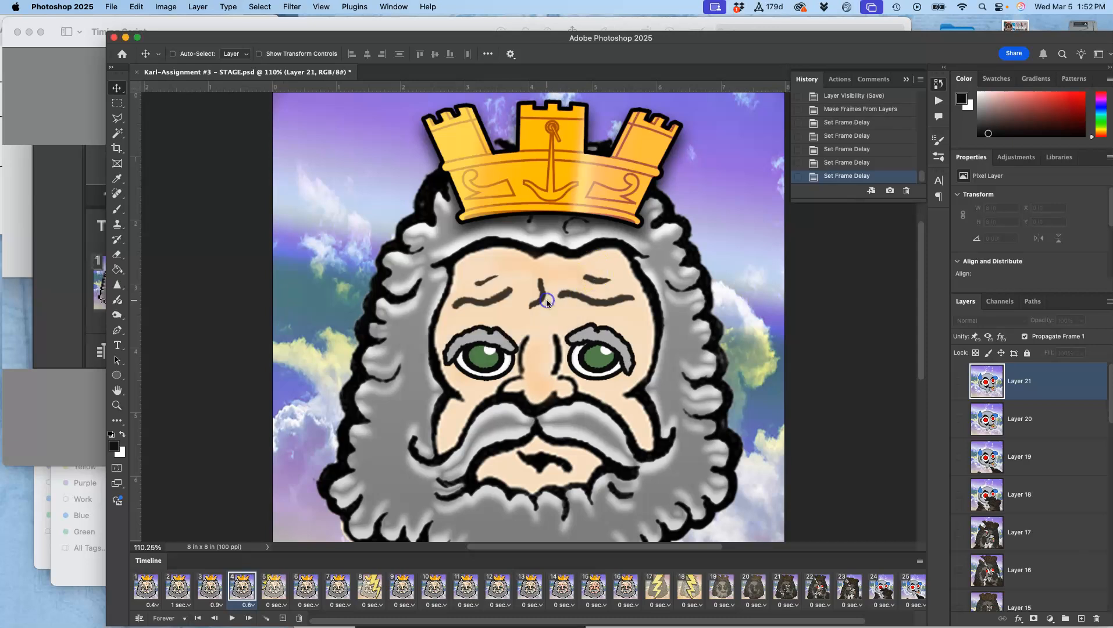
Recheck the Timing Script image and correct the delays in Photoshop to 1 second for frame 3 and 0.9 seconds for frame 2
click(69, 322)
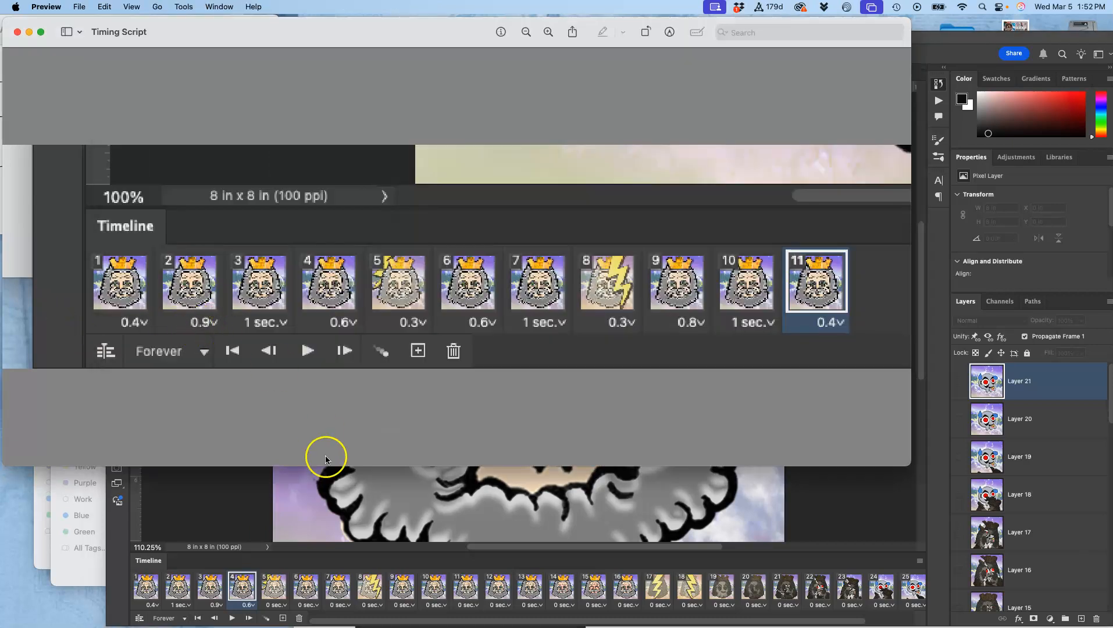
click(221, 604)
click(218, 605)
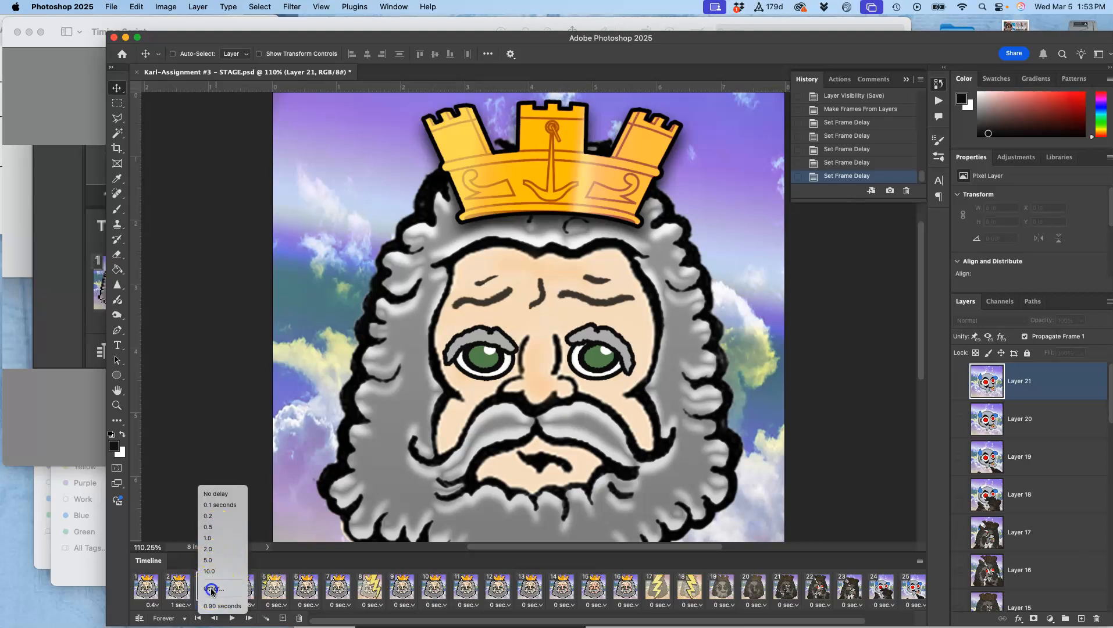
click(213, 589)
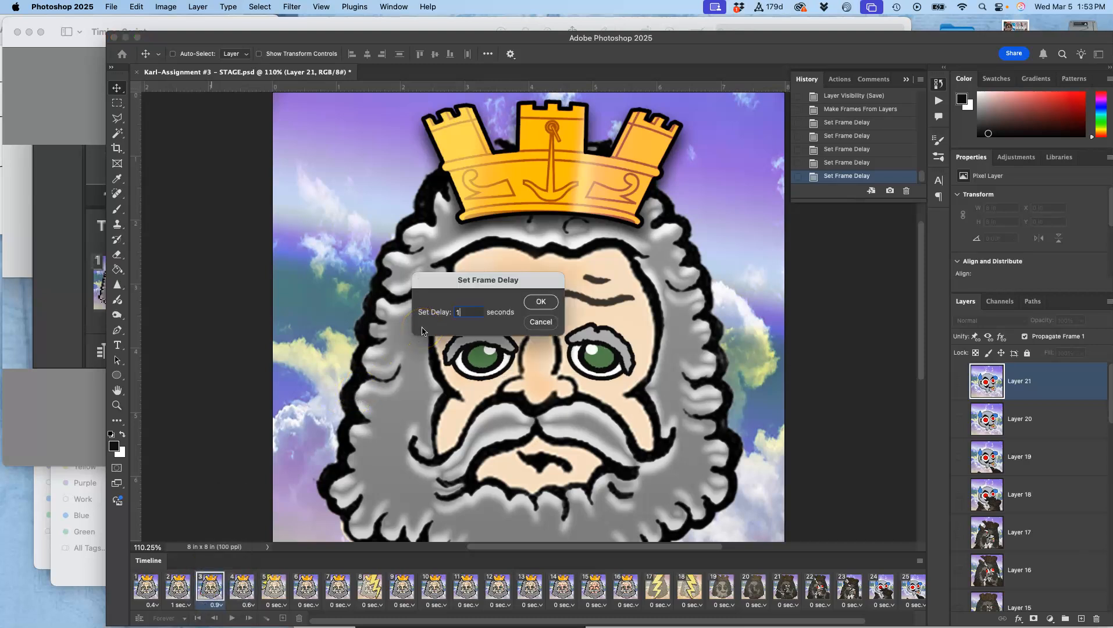
text(1)
click(543, 301)
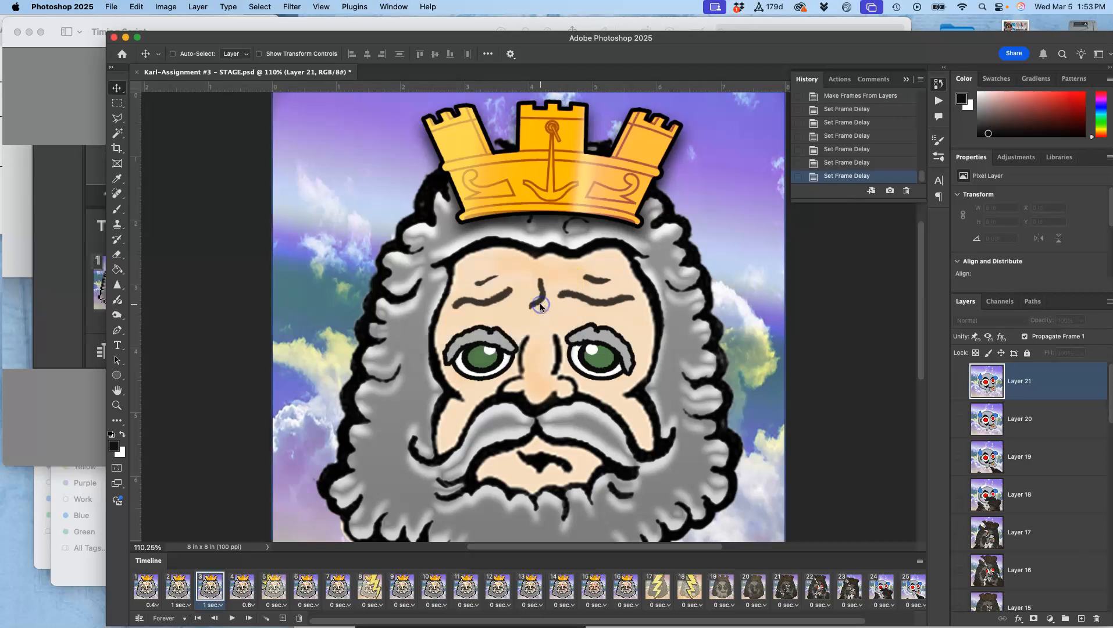
click(190, 607)
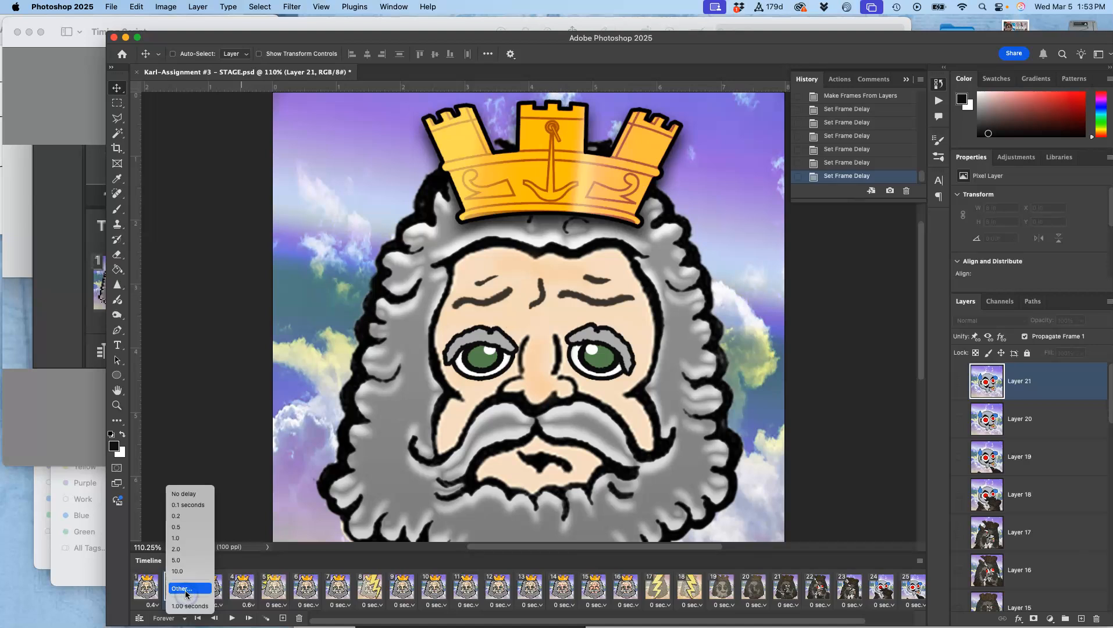
click(185, 589)
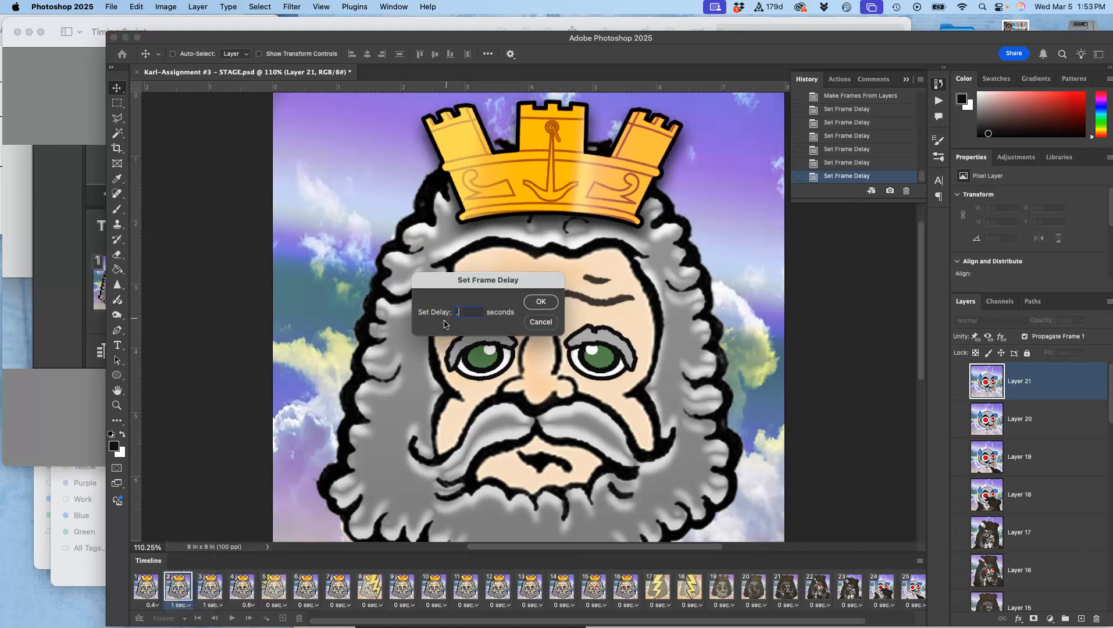
click(541, 301)
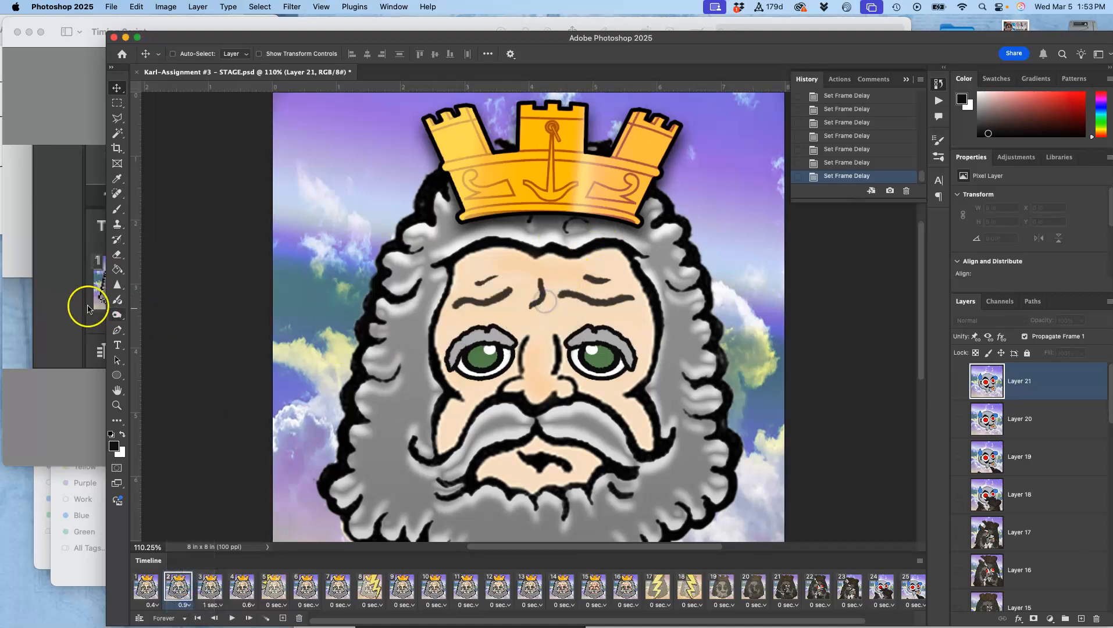
Consult the Timing Script image, then in Photoshop set the delay of frame 5 to 0.3 seconds and of frame 6 to 0.6 seconds
click(63, 308)
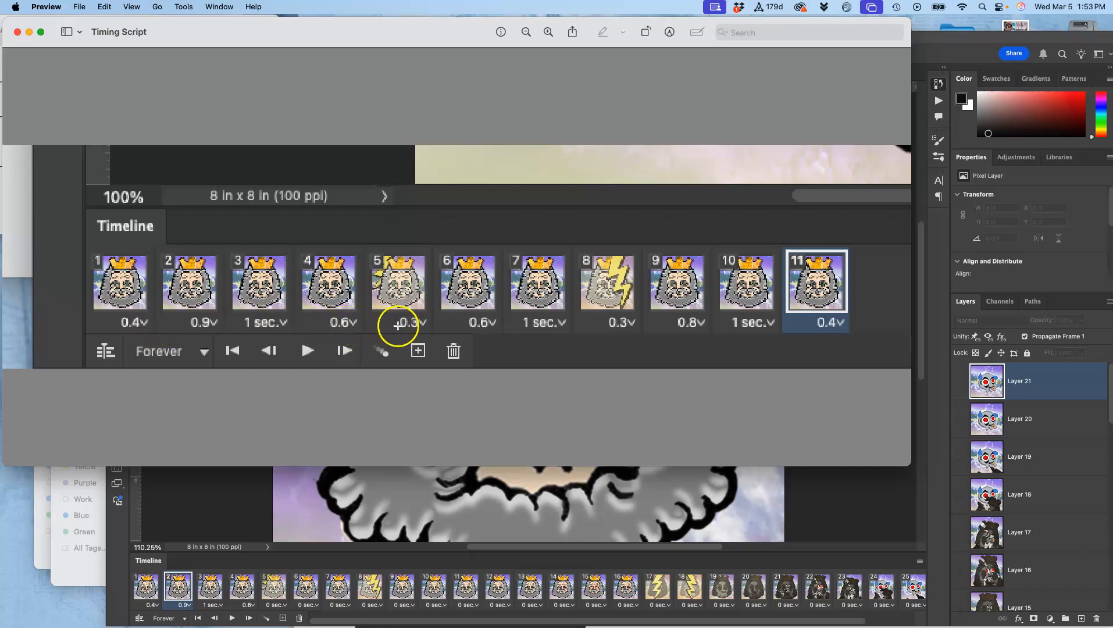
click(451, 472)
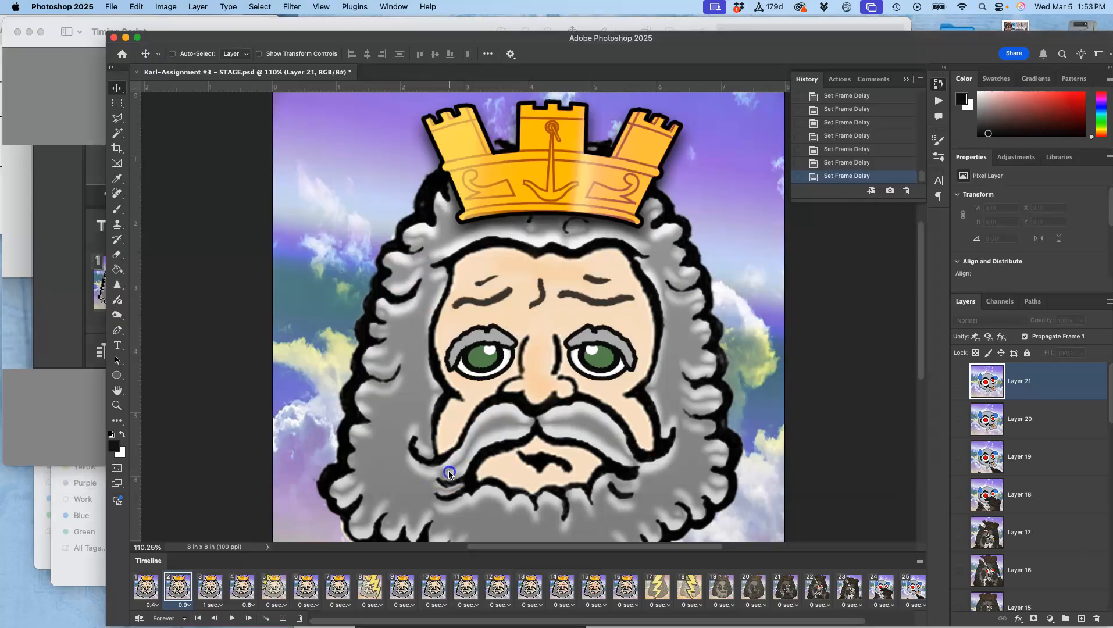
click(284, 605)
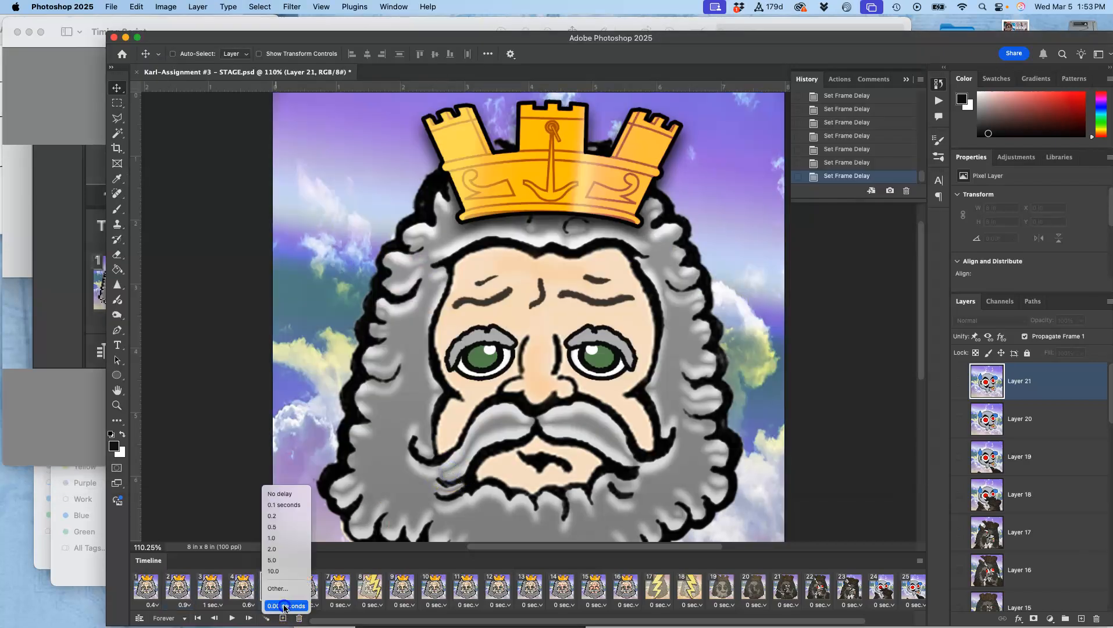
click(279, 527)
click(278, 589)
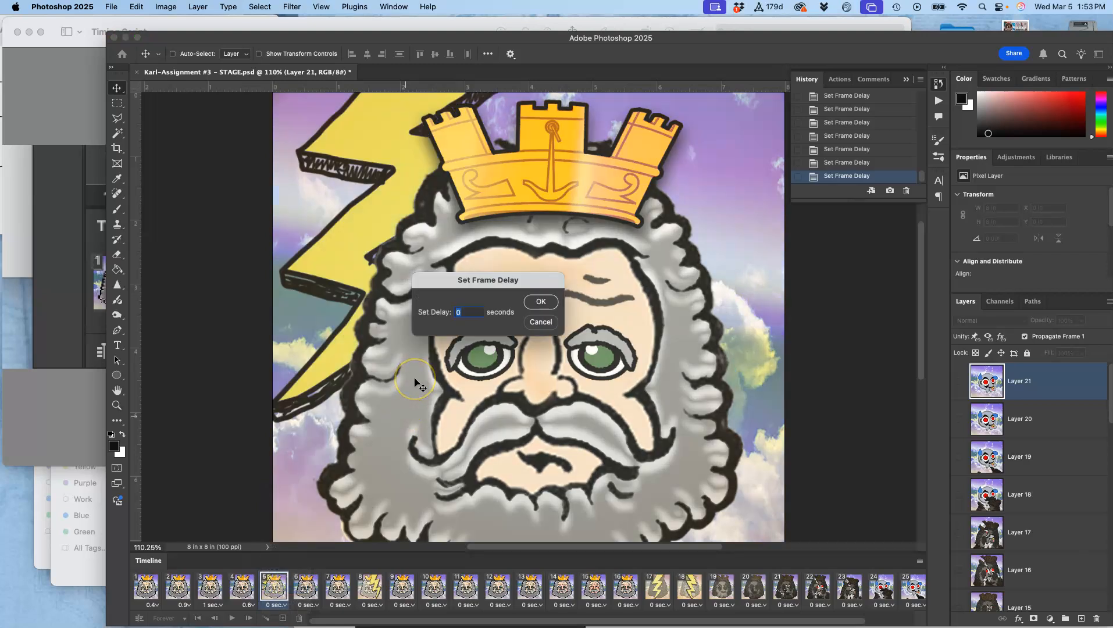
click(538, 302)
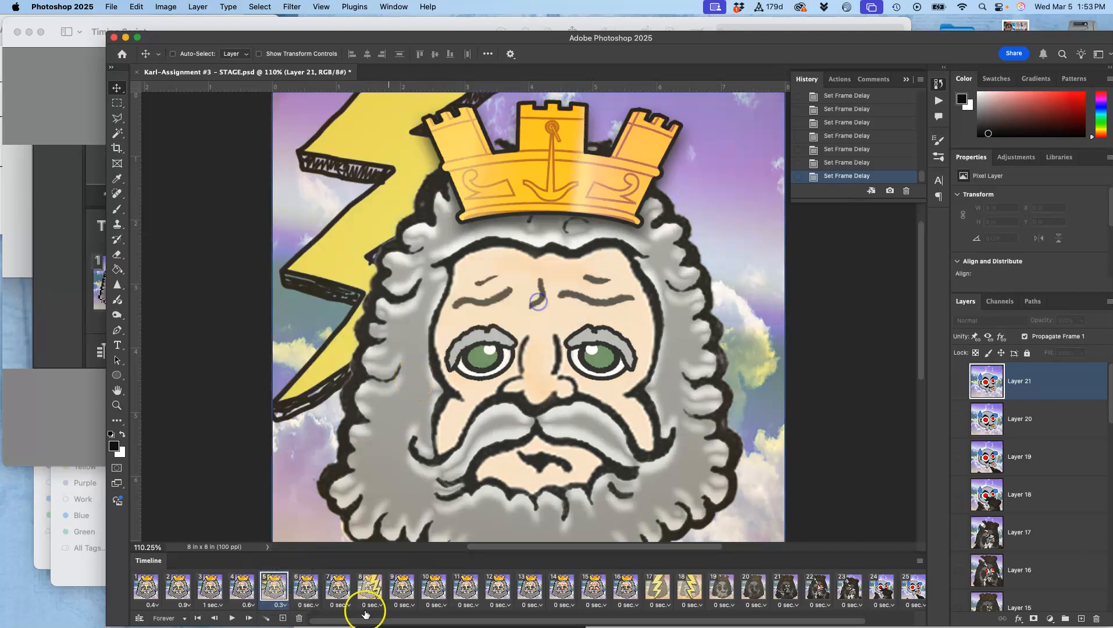
click(314, 610)
click(315, 589)
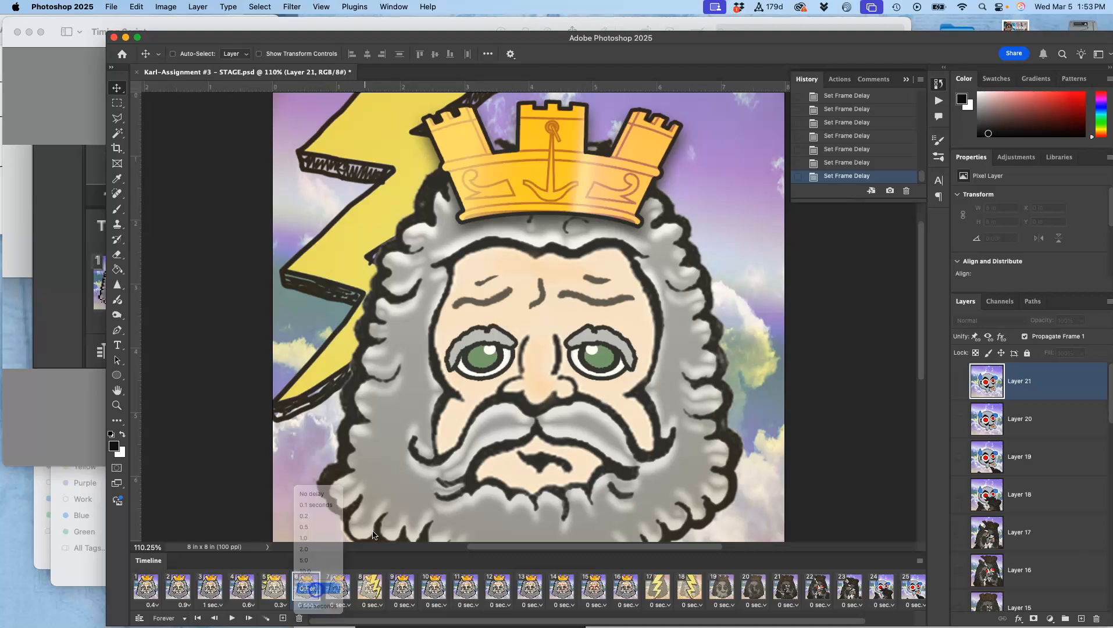
text(.6)
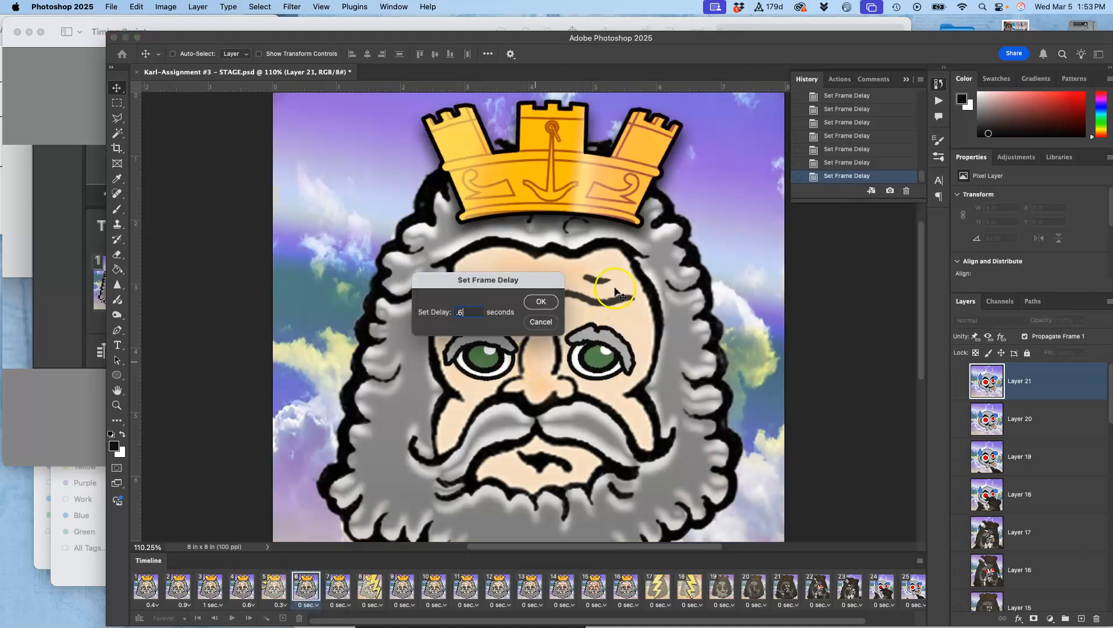
click(546, 301)
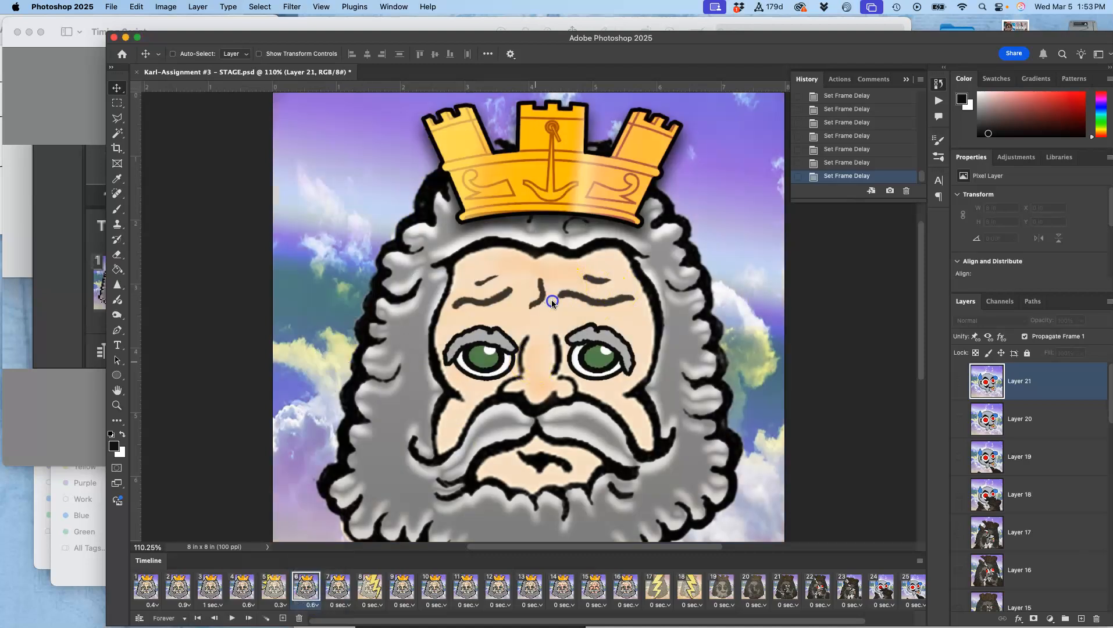
Set the delay of frame 7 to 1 second and of frame 8 to 0.3 seconds
click(348, 605)
click(347, 589)
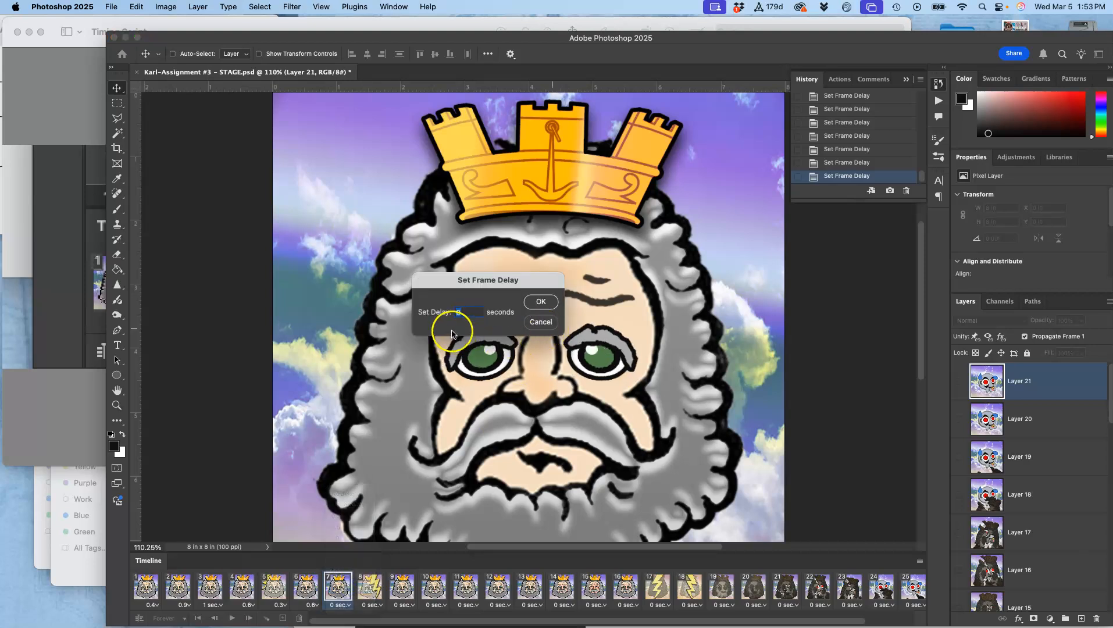
click(542, 301)
click(374, 605)
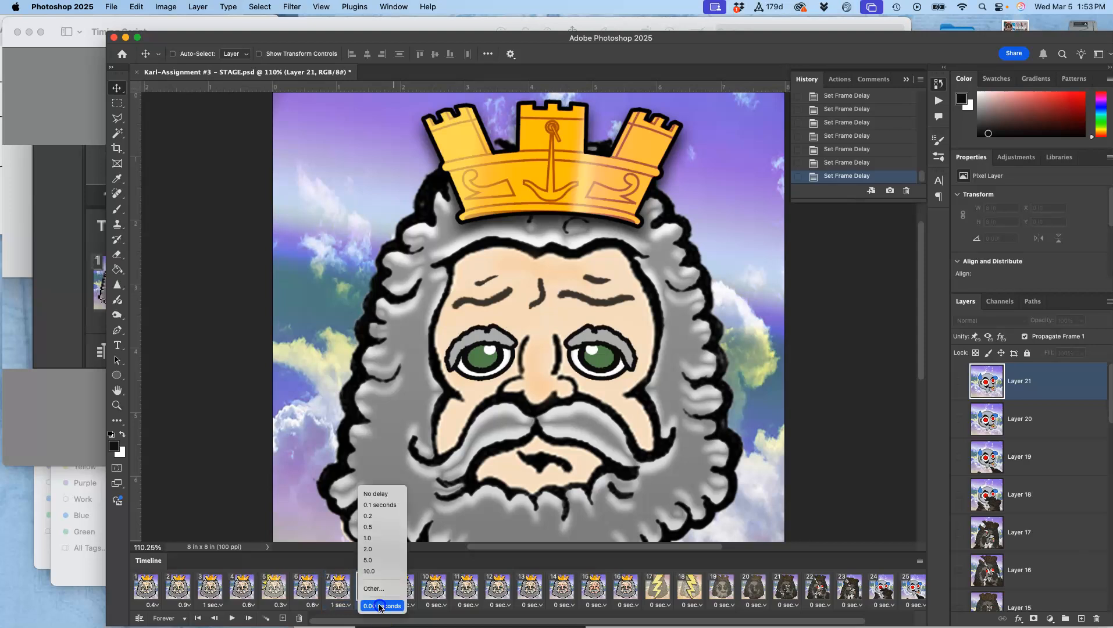
click(376, 589)
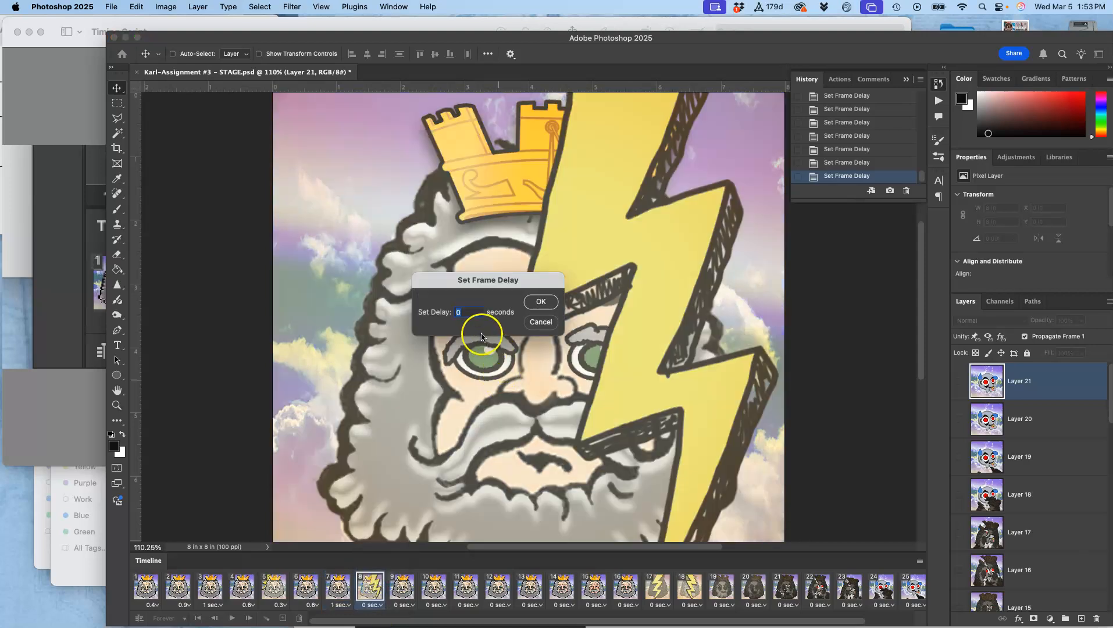
click(539, 302)
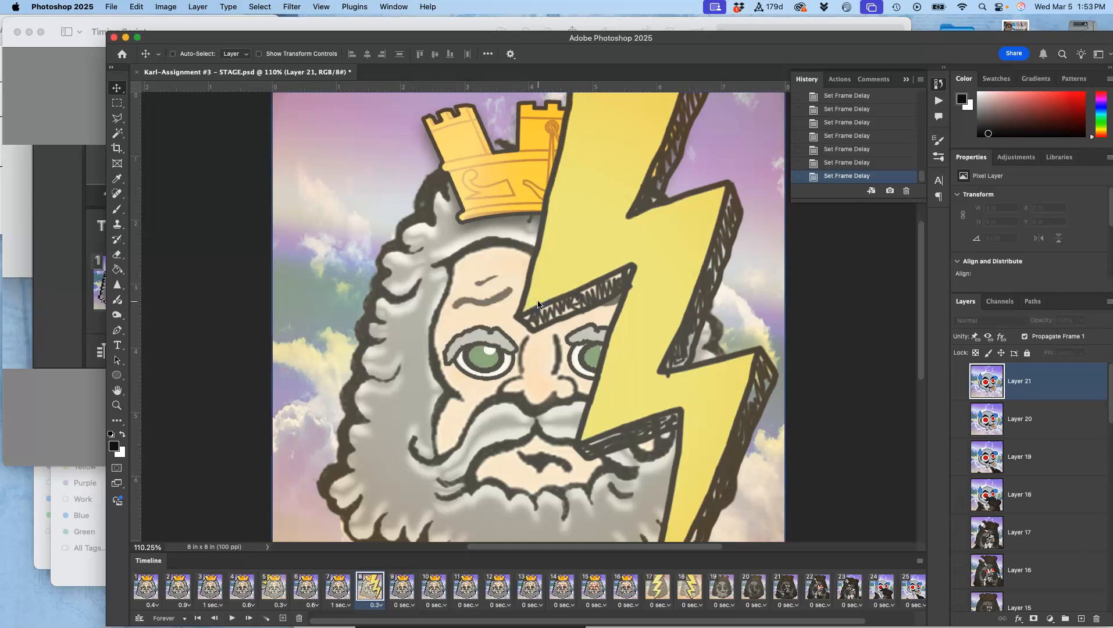
Consult the Timing Script image, then in Photoshop set the delay of frame 9 to 0.8 seconds and of frame 10 to 1 second
click(70, 316)
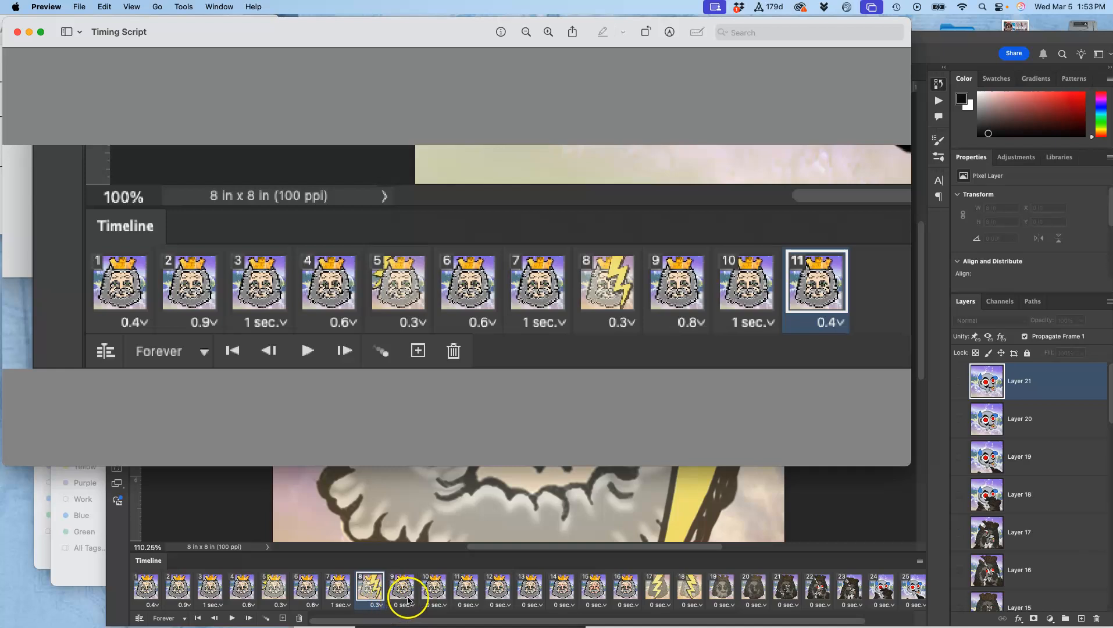
click(408, 522)
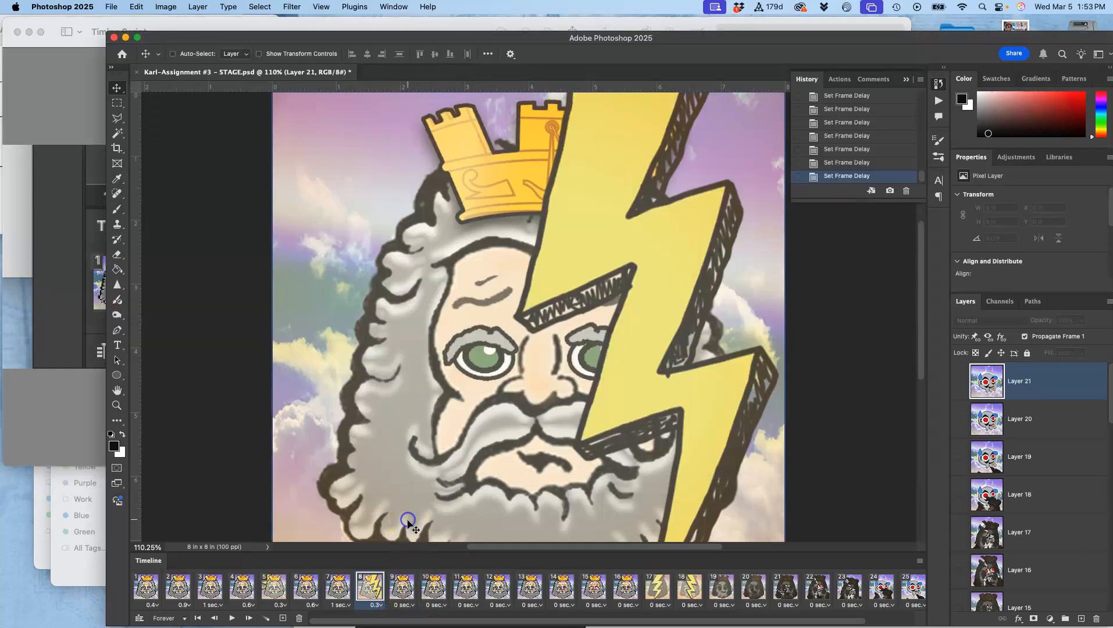
click(408, 606)
click(406, 589)
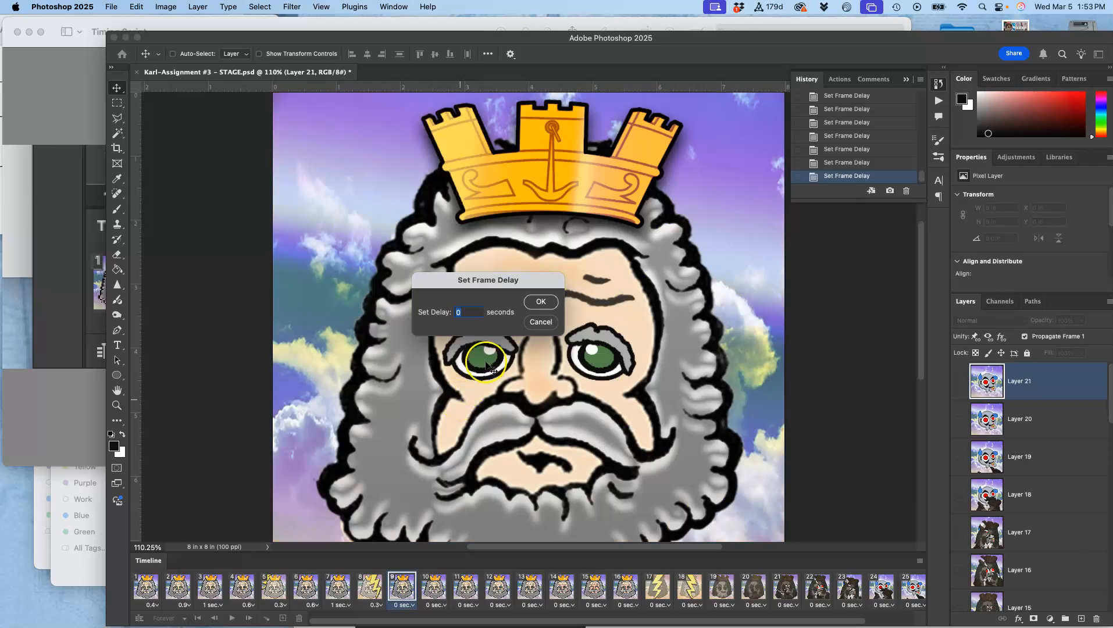
click(541, 301)
click(445, 607)
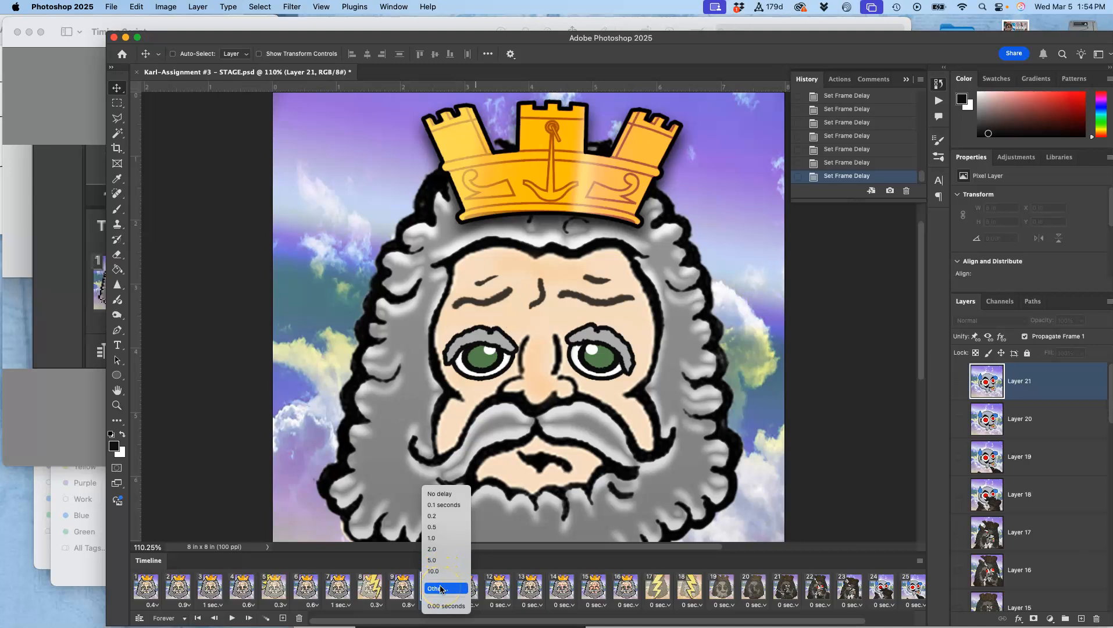
click(441, 589)
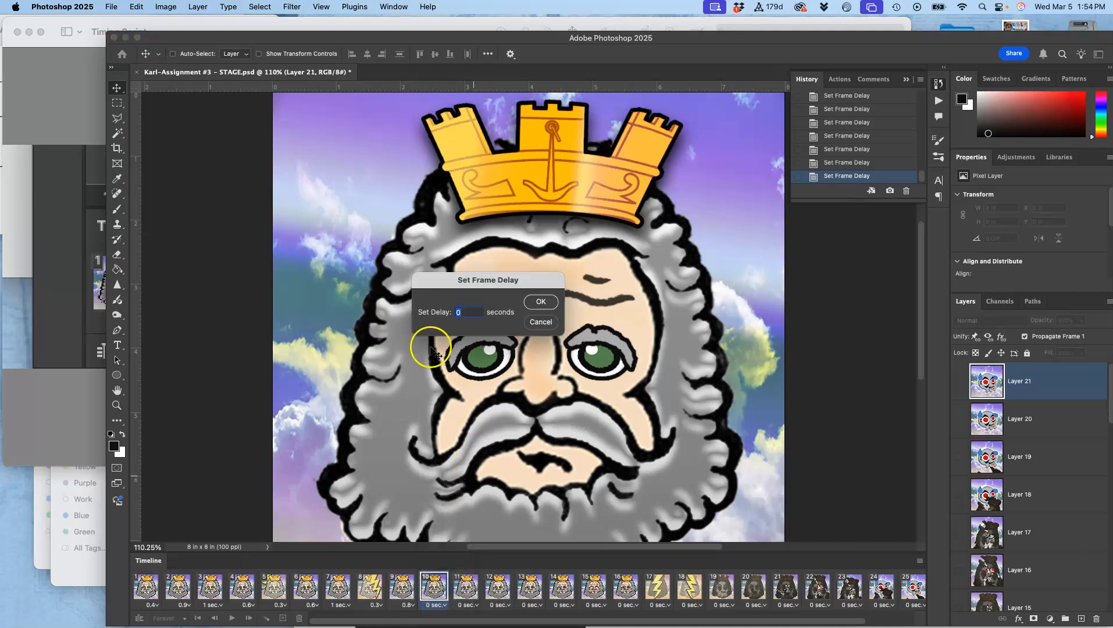
click(541, 300)
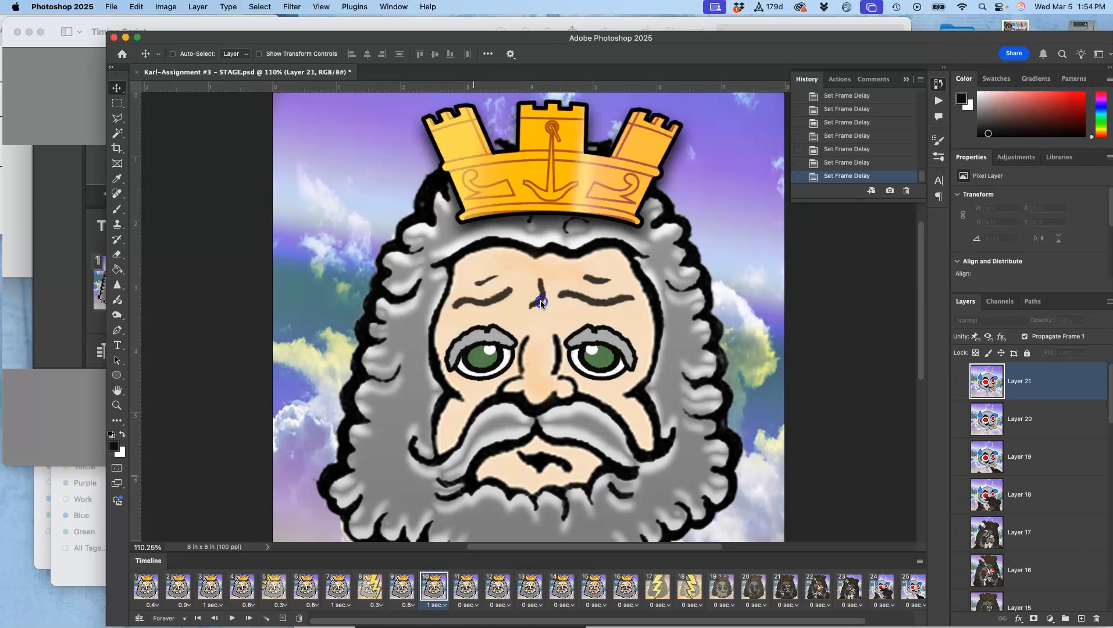
Set the delay of frame 11 to 0.4 seconds
click(472, 606)
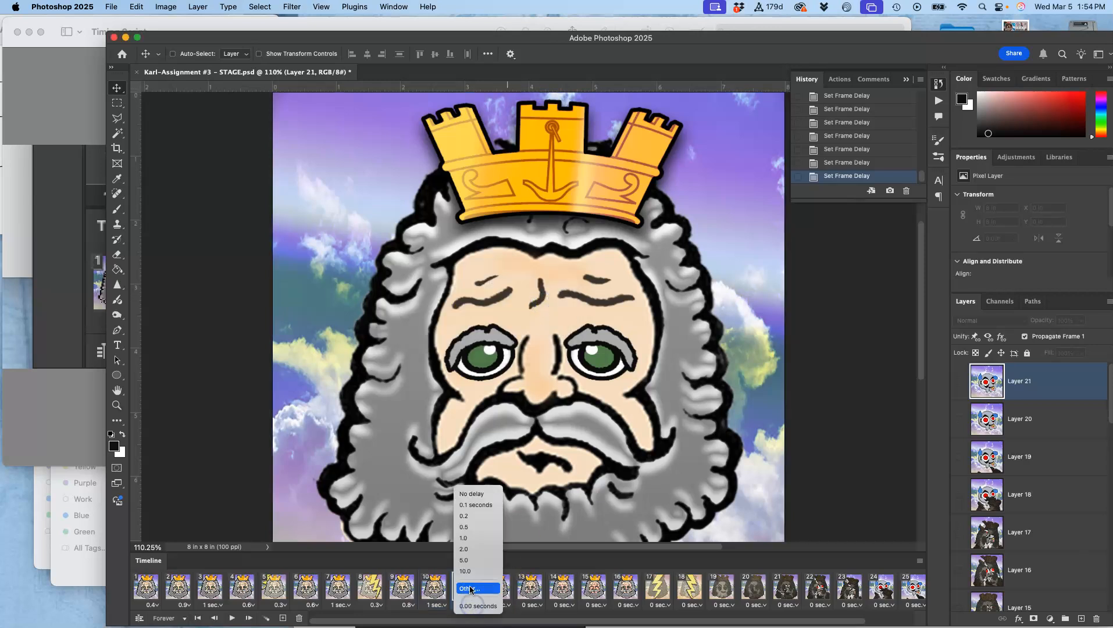
click(470, 589)
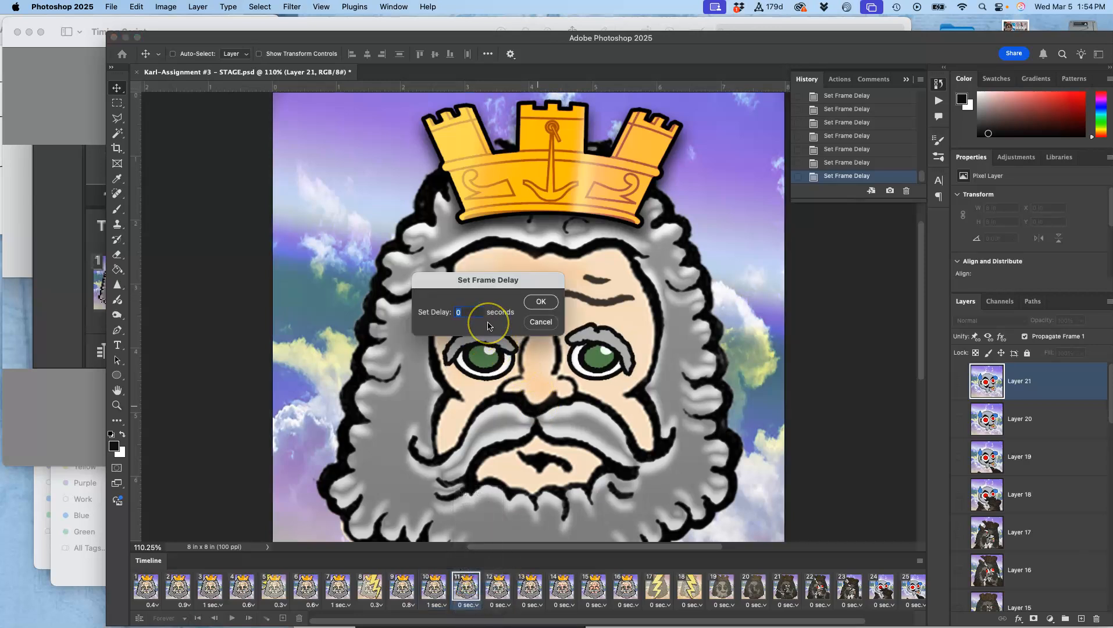
click(530, 302)
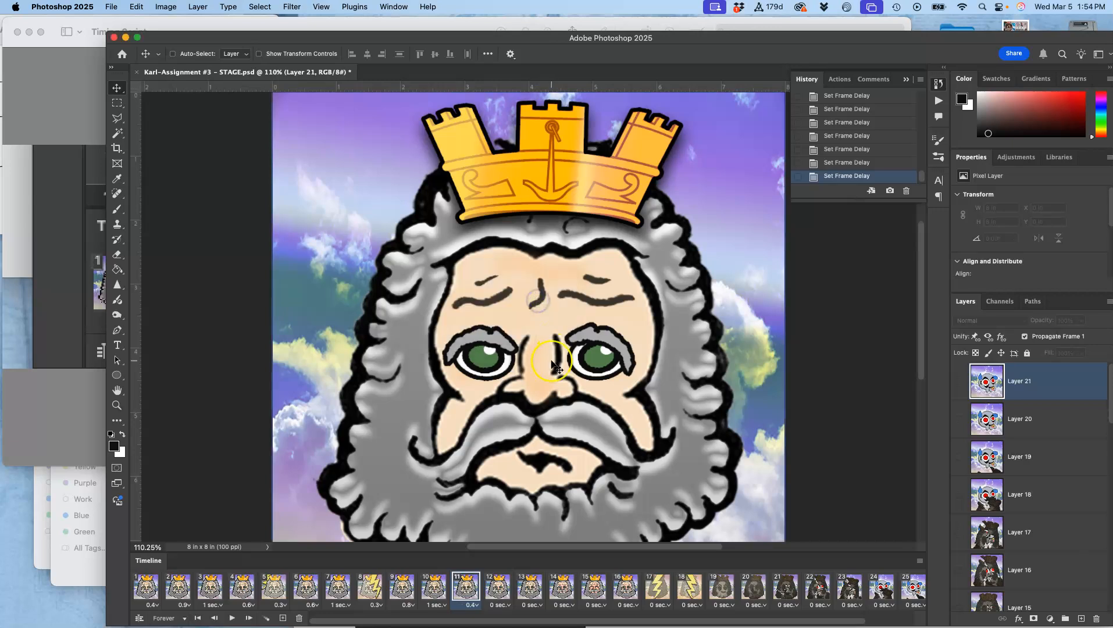
View the canvas at 100% and play the animation to preview the timing set so far
key(super+1)
scroll(558, 424, down, 2)
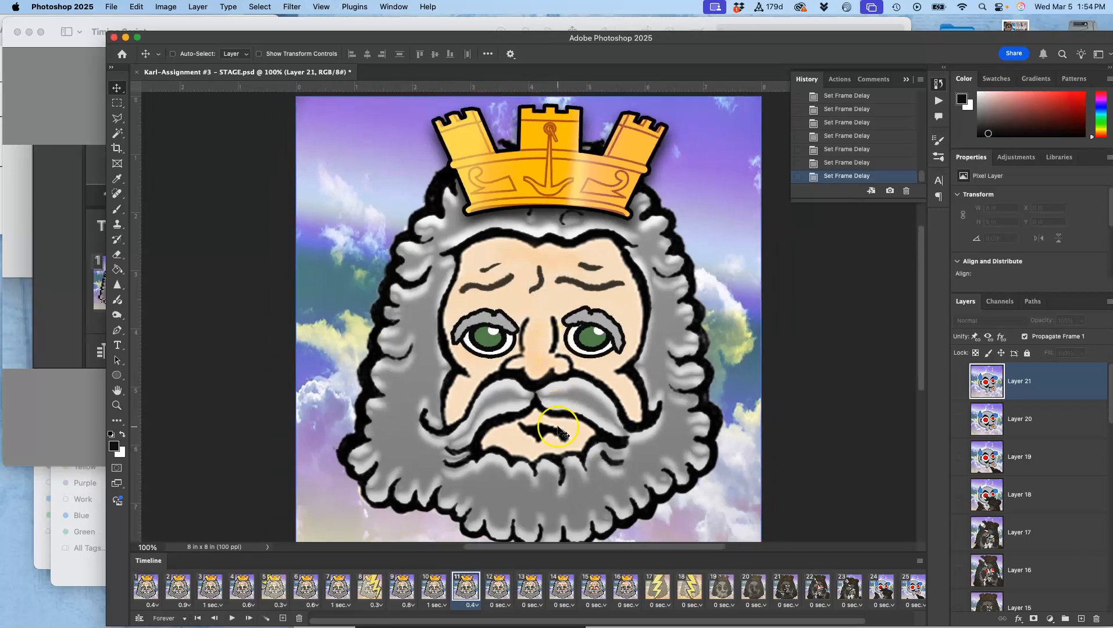
click(232, 618)
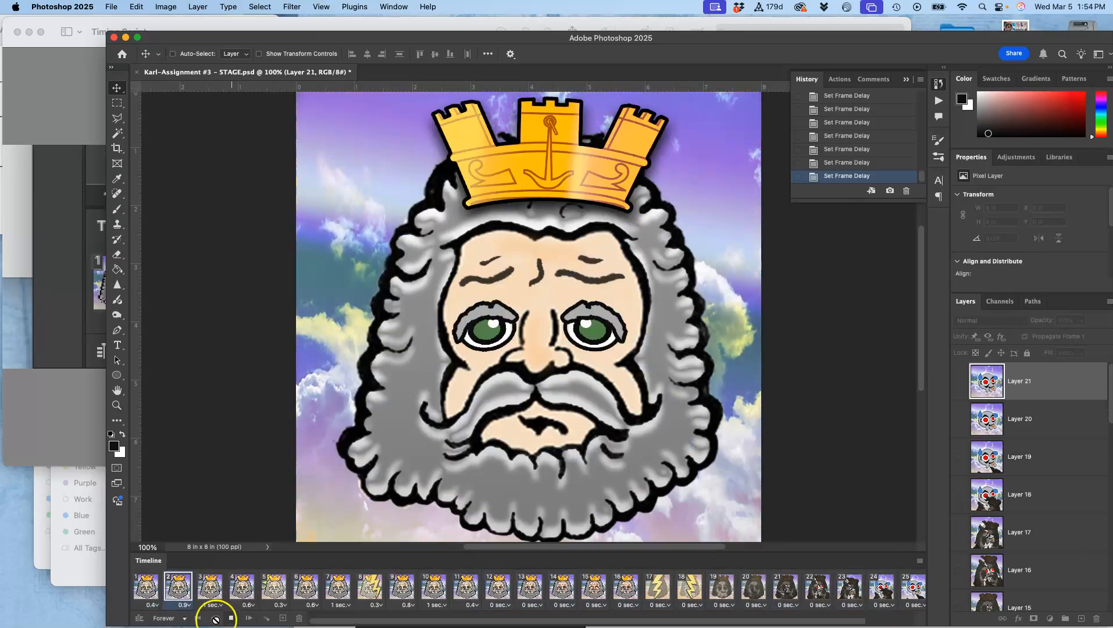
Set the delay of all frames from 12 through 27 to 0.3 seconds together
click(494, 590)
scroll(727, 591, right, 2)
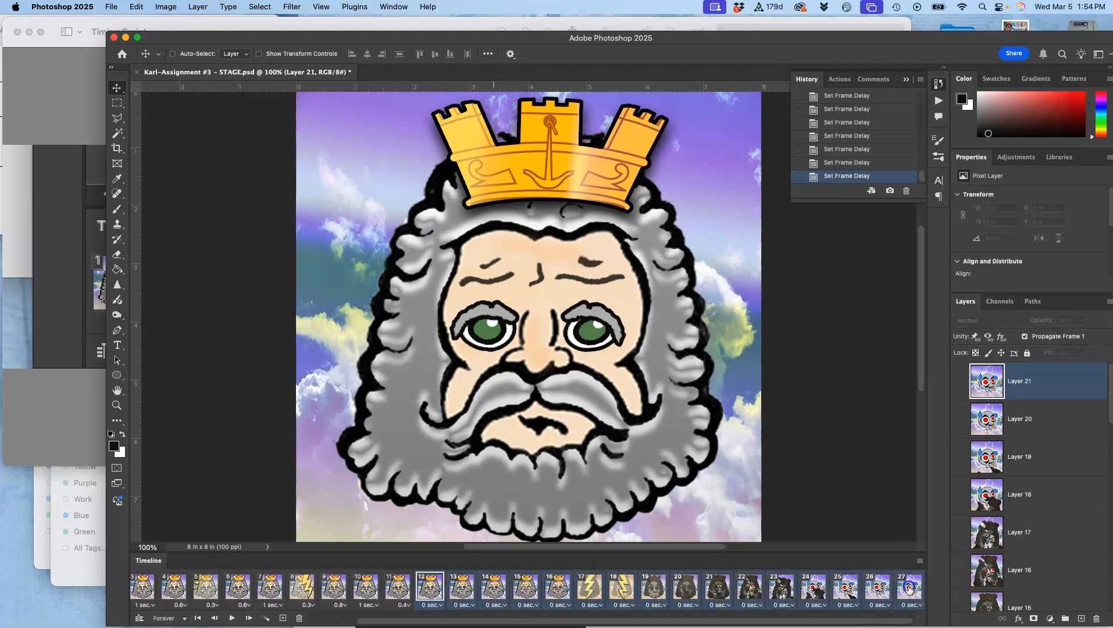
click(912, 603)
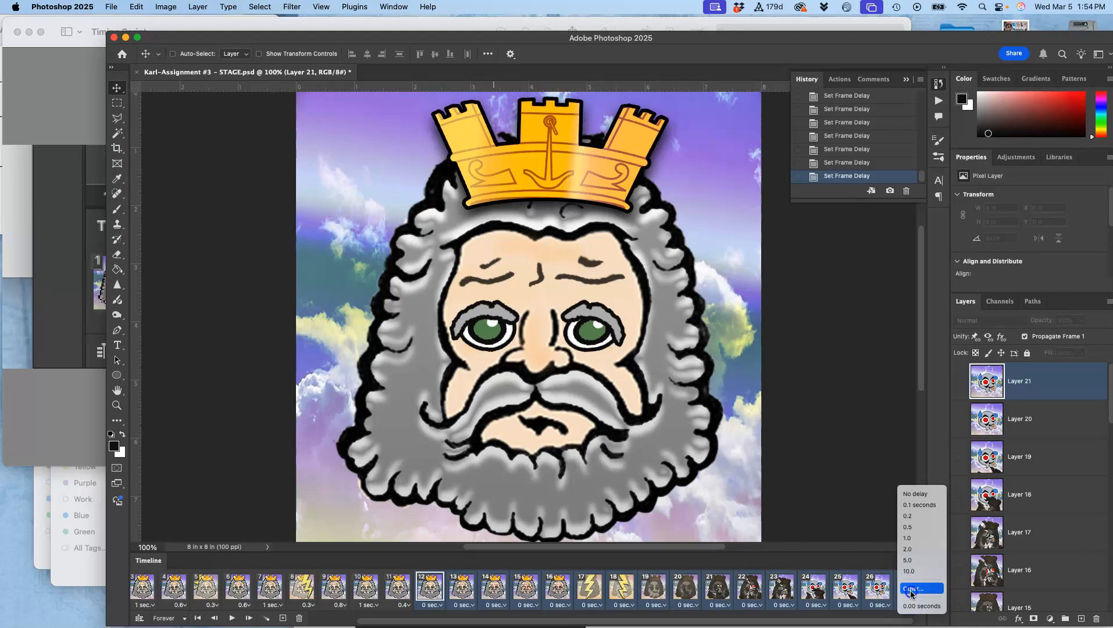
click(911, 589)
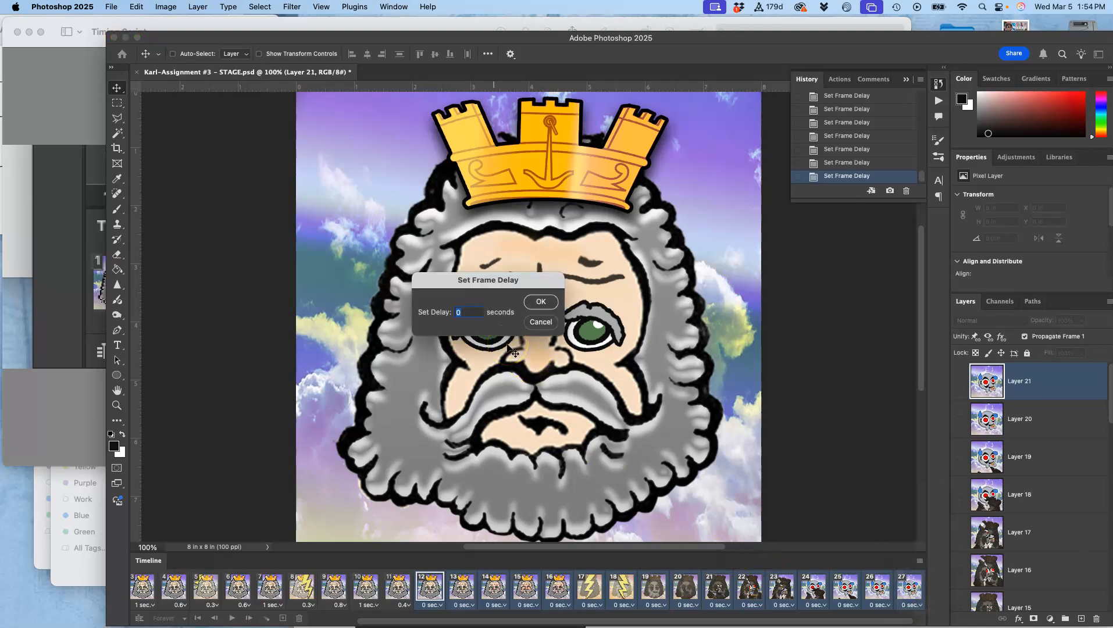
click(541, 302)
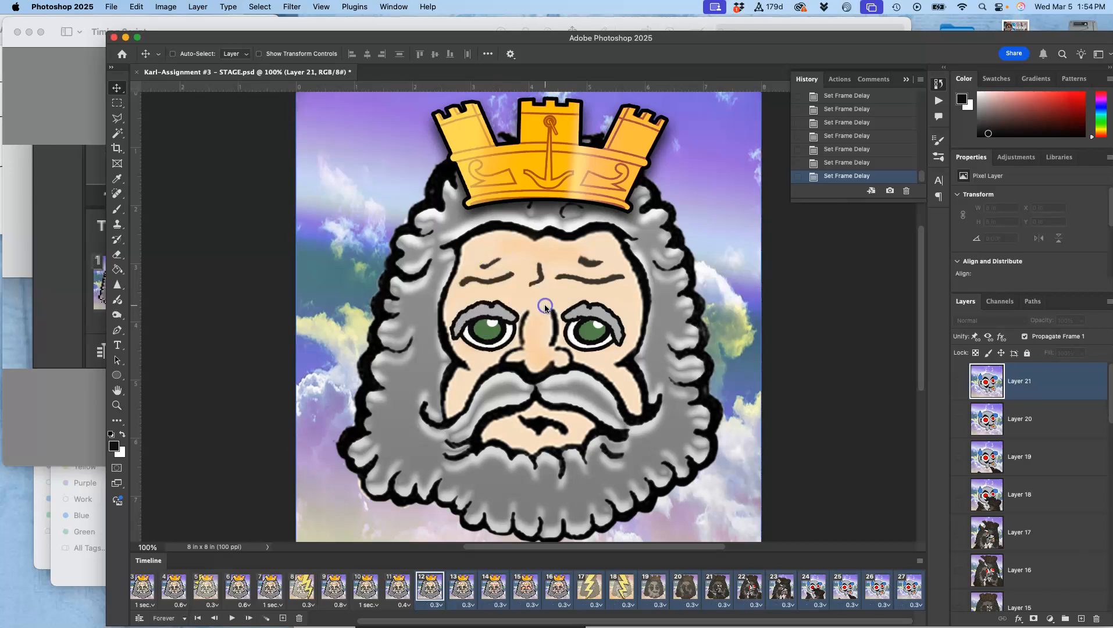
Play the animation from frame 8, then compare the two skull frames 26 and 27
click(301, 586)
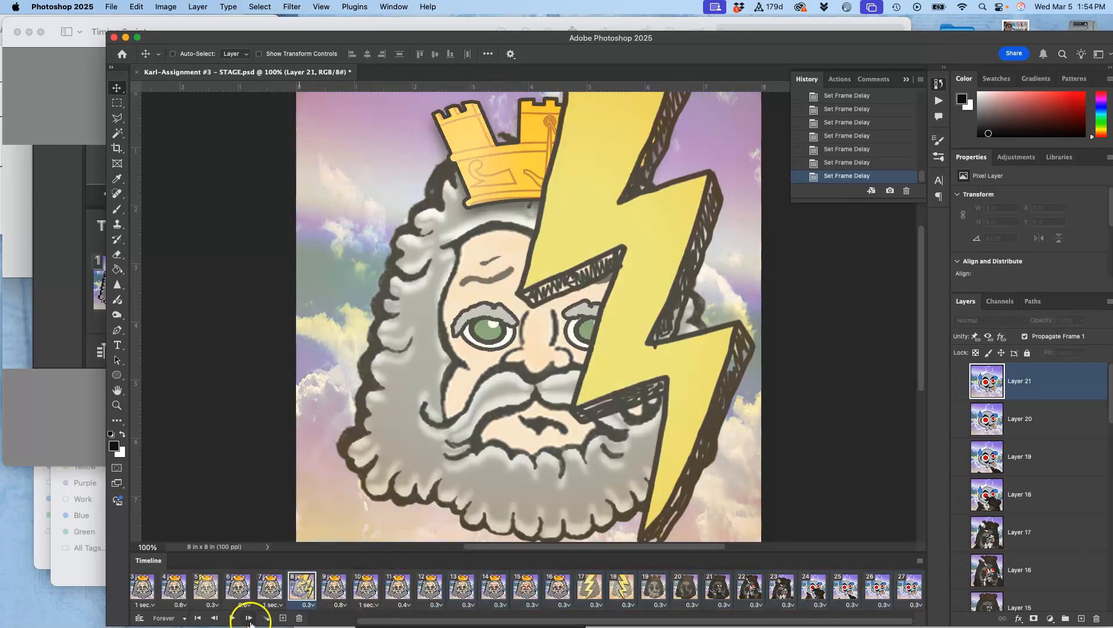
click(233, 618)
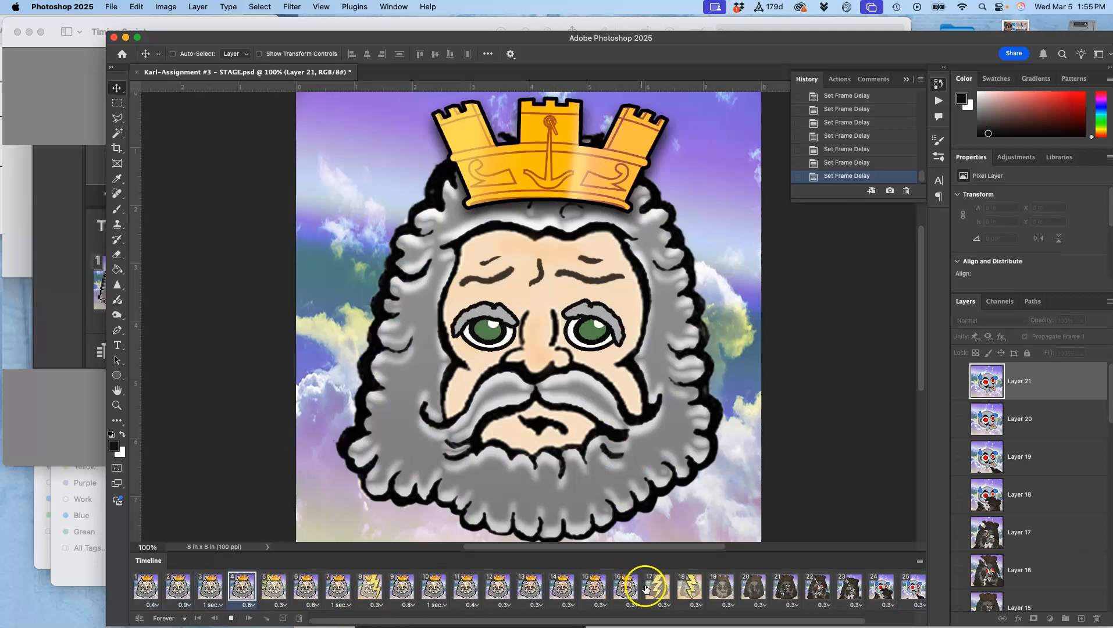
click(880, 589)
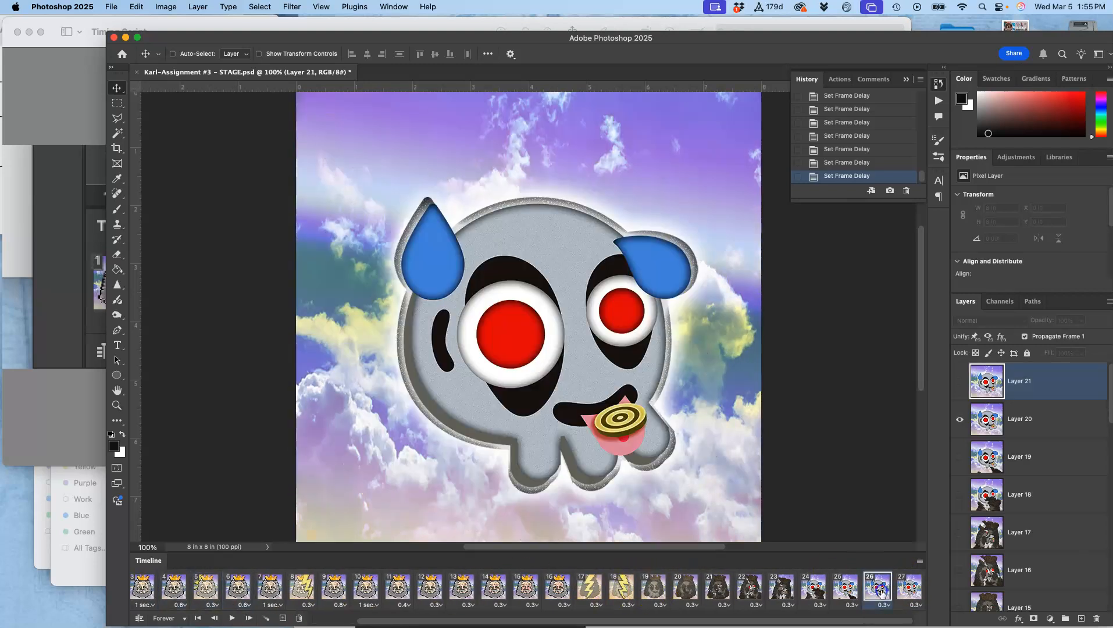
click(907, 594)
click(873, 594)
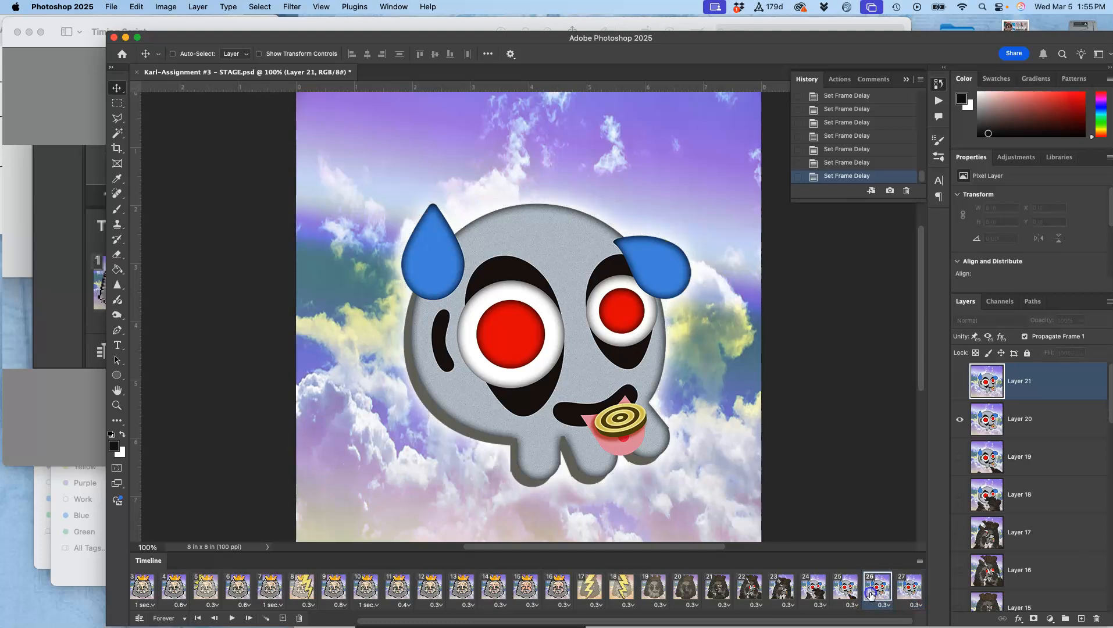
Duplicate skull frames 26 and 27 together at the end of the animation and check the original pair
click(904, 591)
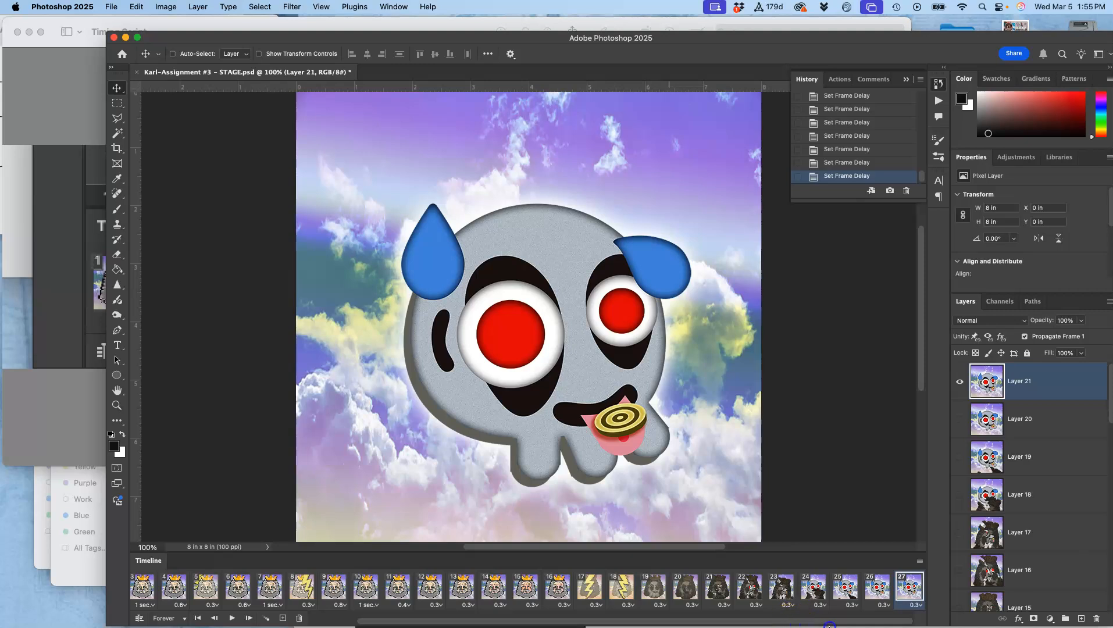
click(878, 588)
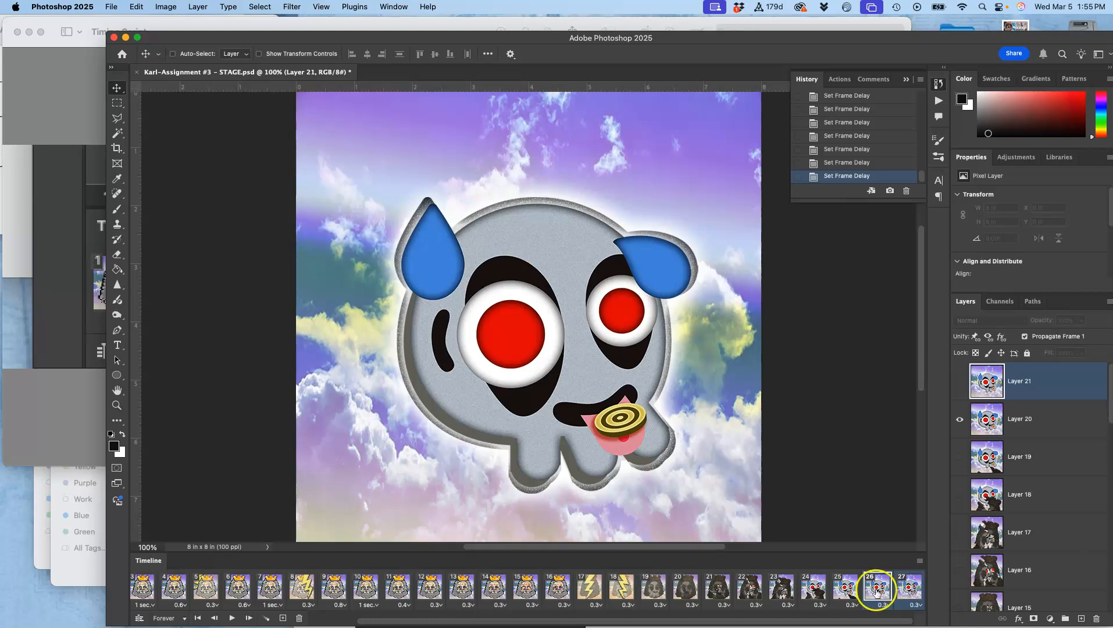
click(283, 618)
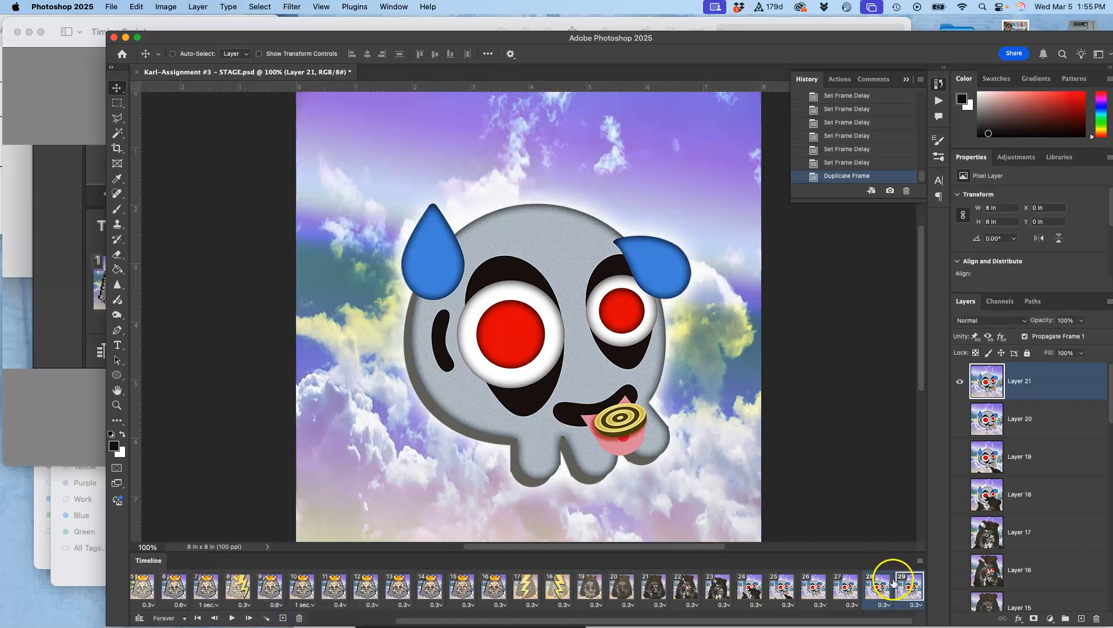
click(817, 589)
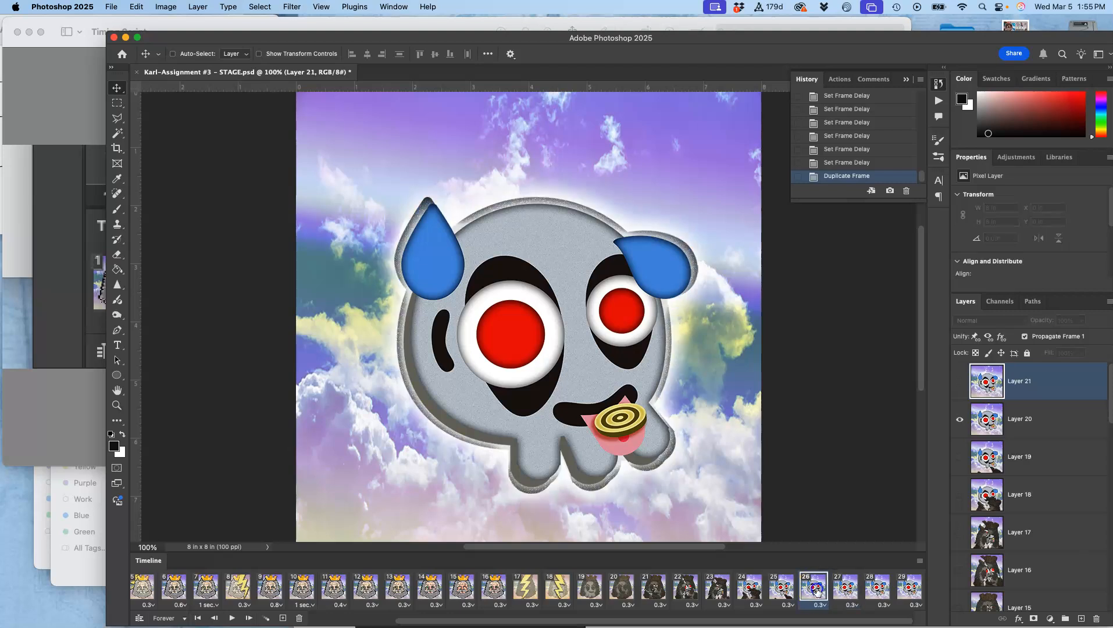
click(846, 589)
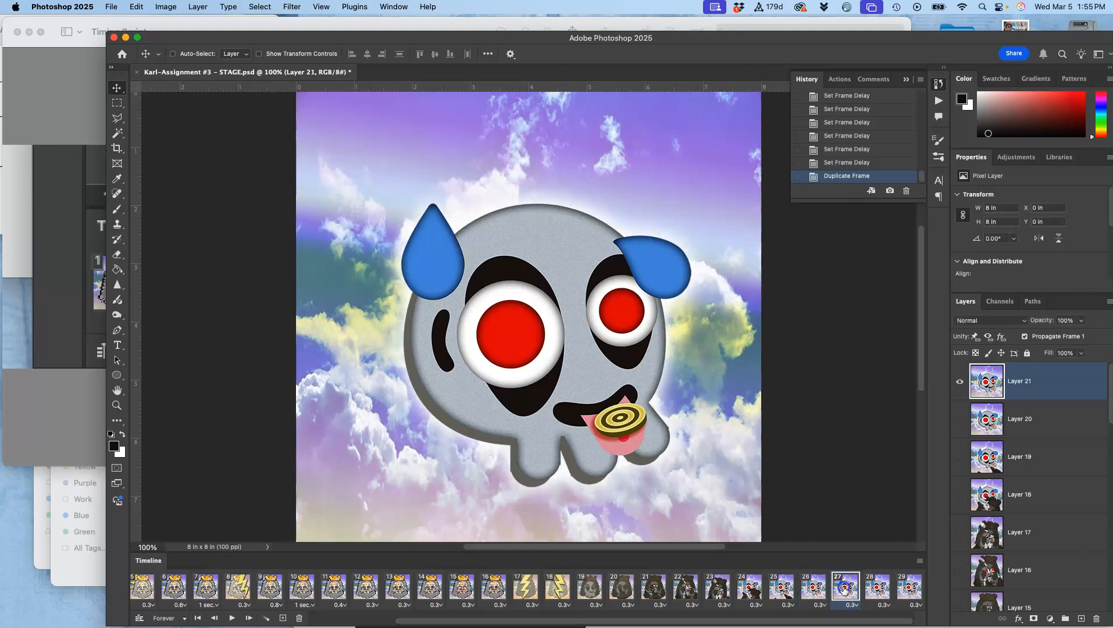
Duplicate frame 29 and frame 28, moving the copy of frame 28 just before the last frame so the two skull versions alternate
click(913, 588)
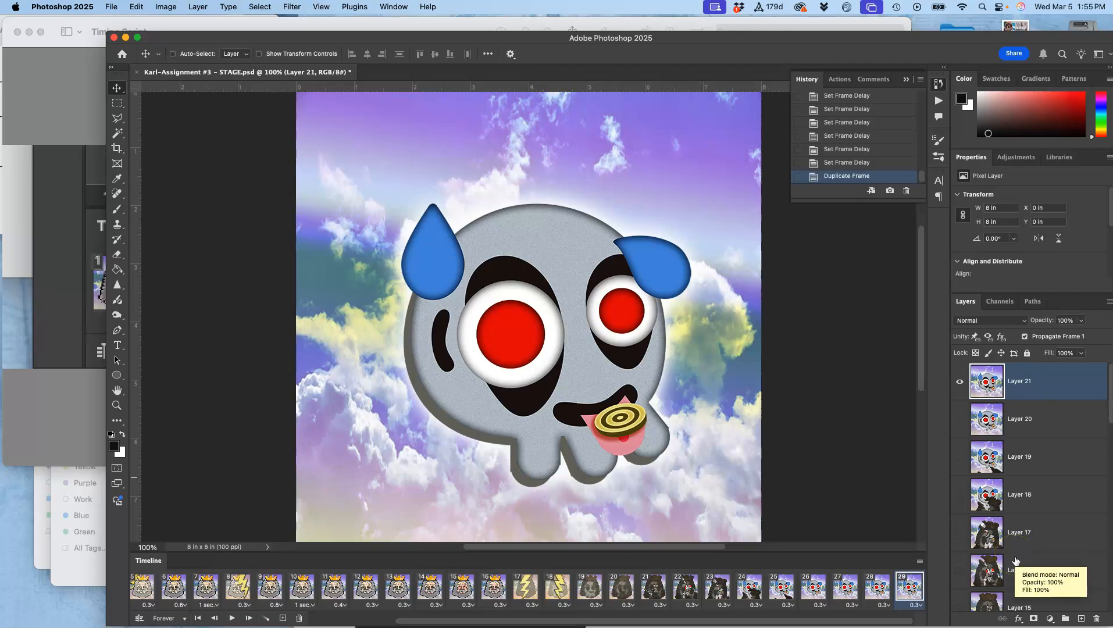
click(283, 619)
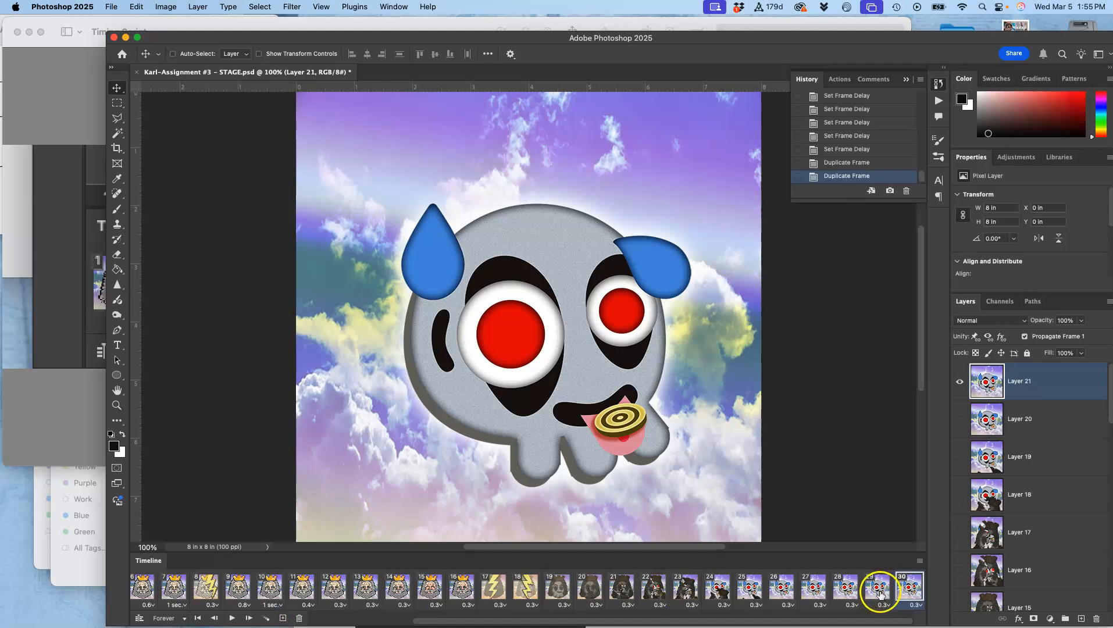
click(848, 591)
click(282, 619)
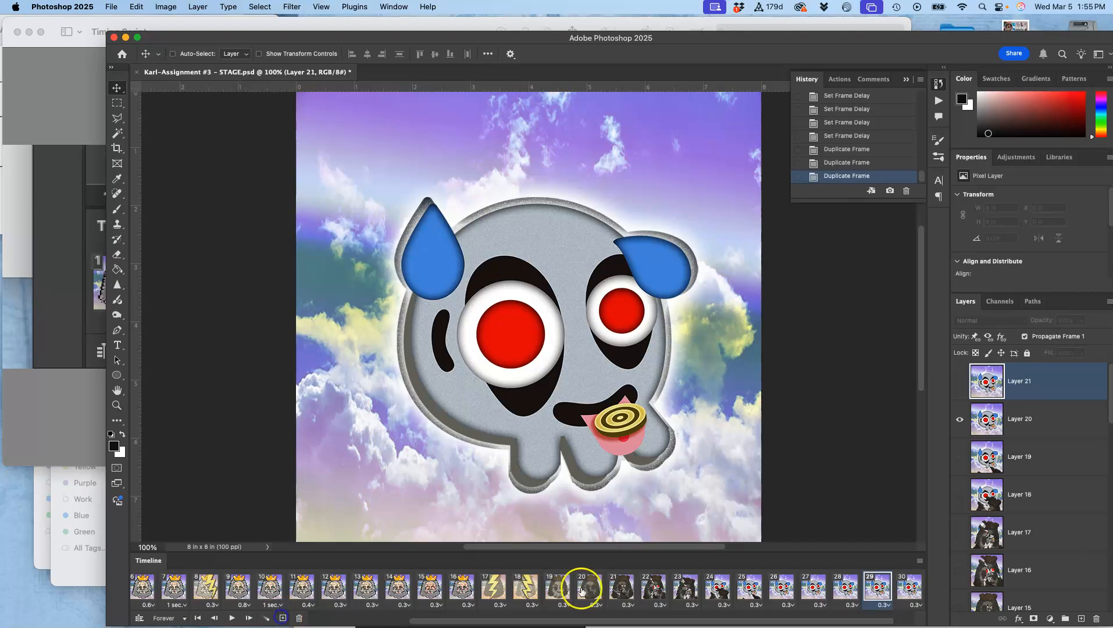
drag(876, 591, 918, 589)
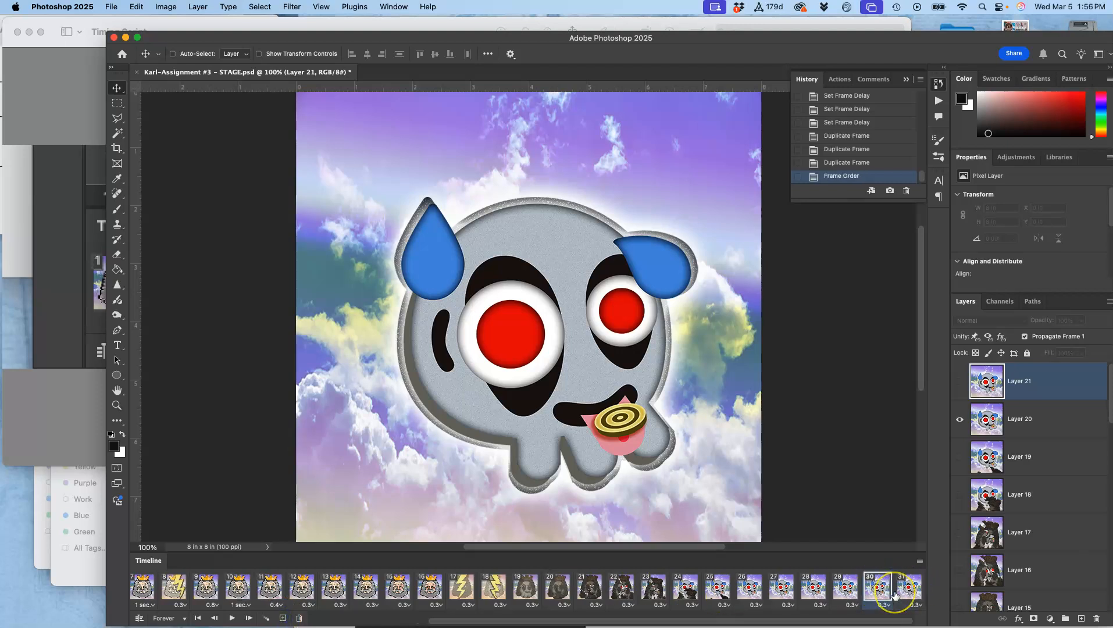
click(845, 589)
click(873, 588)
click(905, 587)
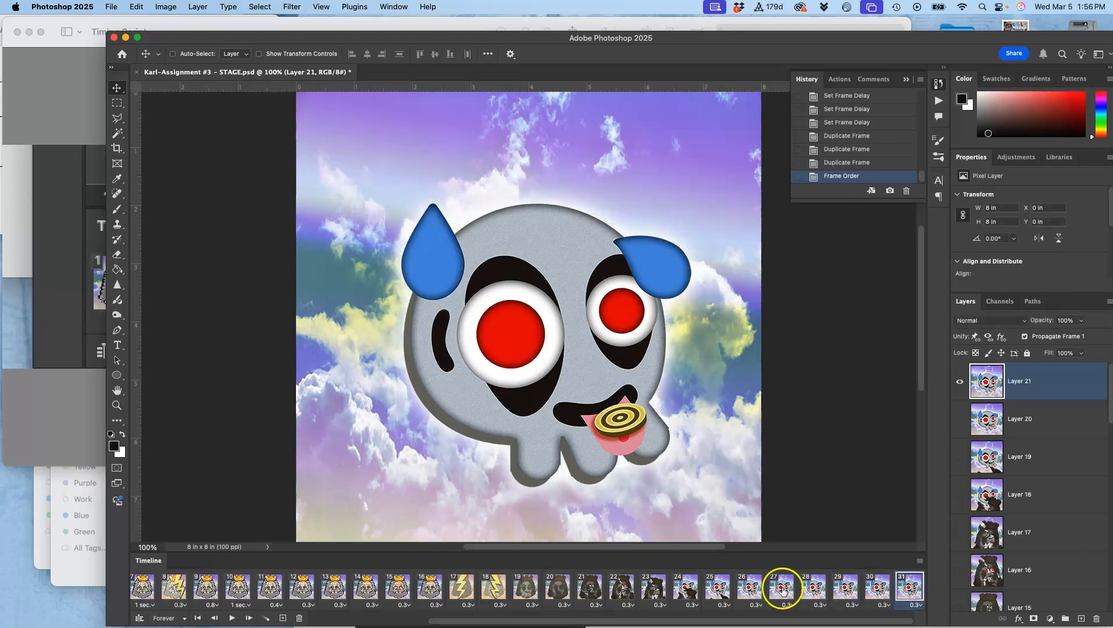
Play the animation from frame 25, consult the storyboard sketch in Preview, and return to Photoshop to stop playback
click(718, 587)
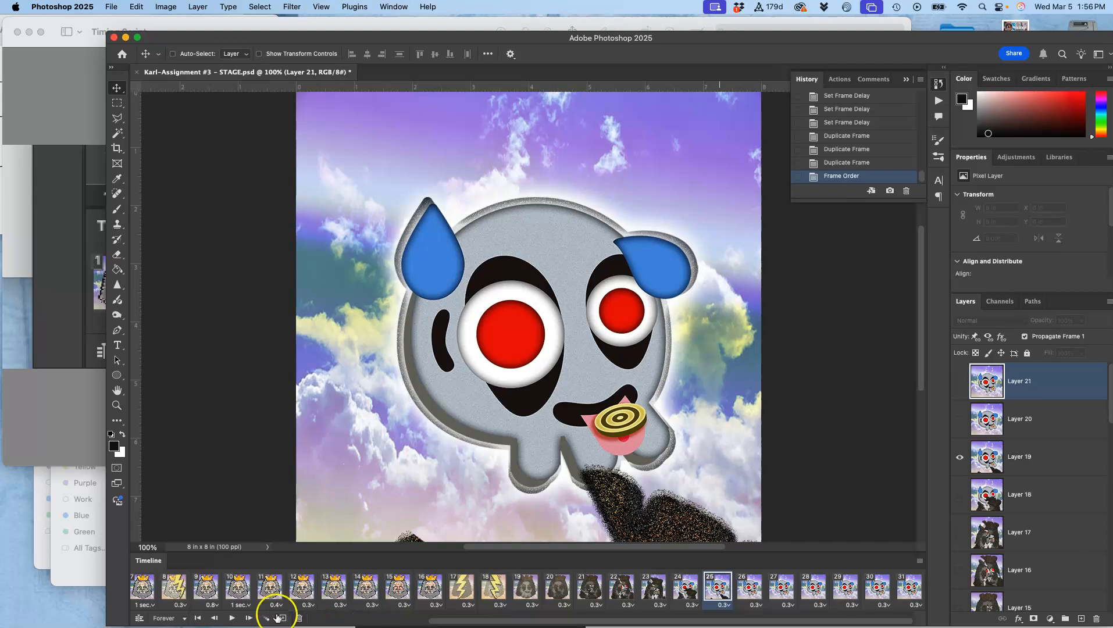
click(232, 619)
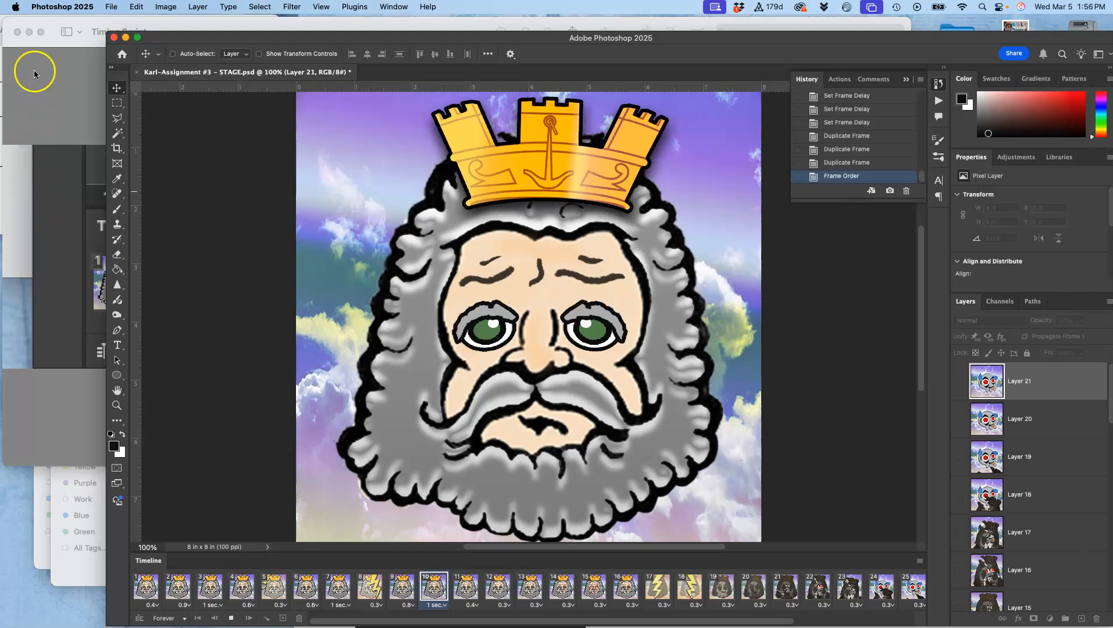
click(17, 33)
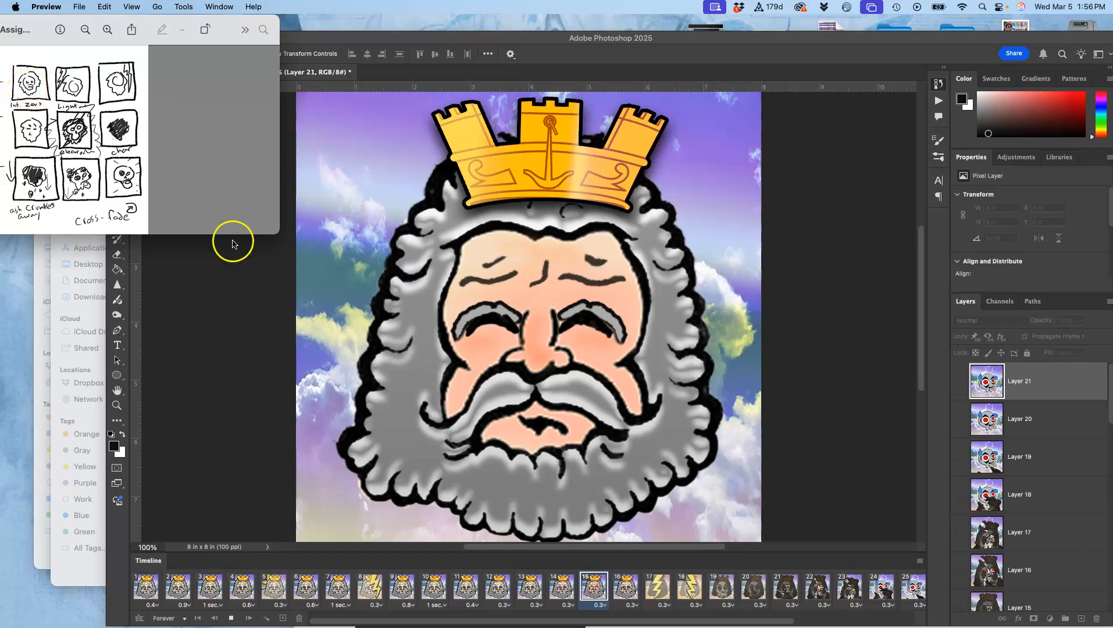
click(246, 298)
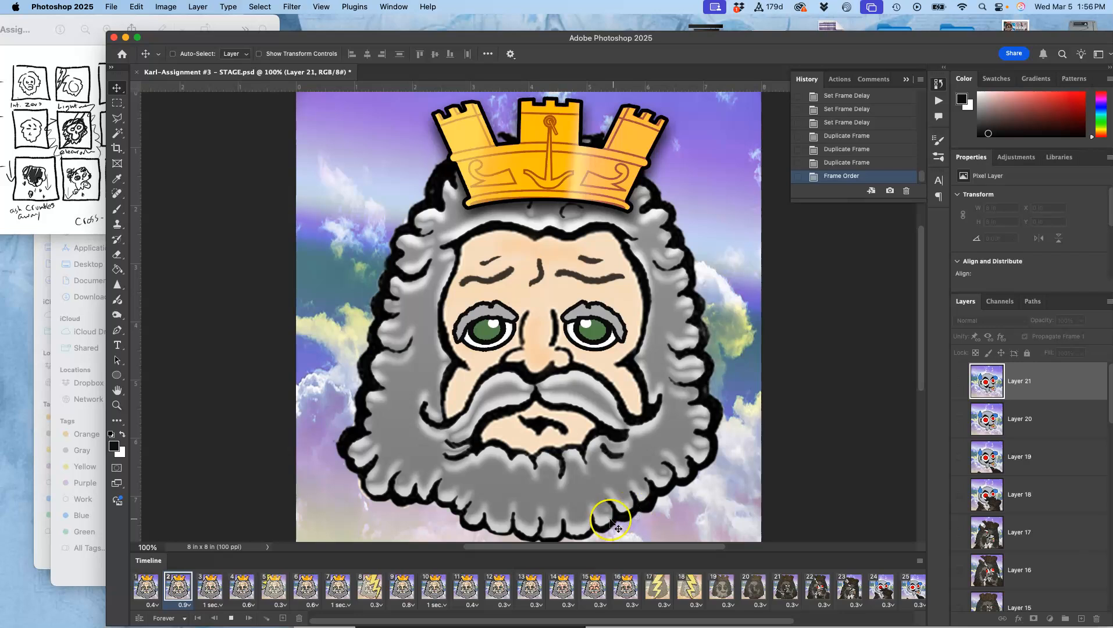
click(231, 618)
Tween the last frame, 31, with frame 1, adding 5 frames across all layers with position, opacity and effects
scroll(565, 582, right, 3)
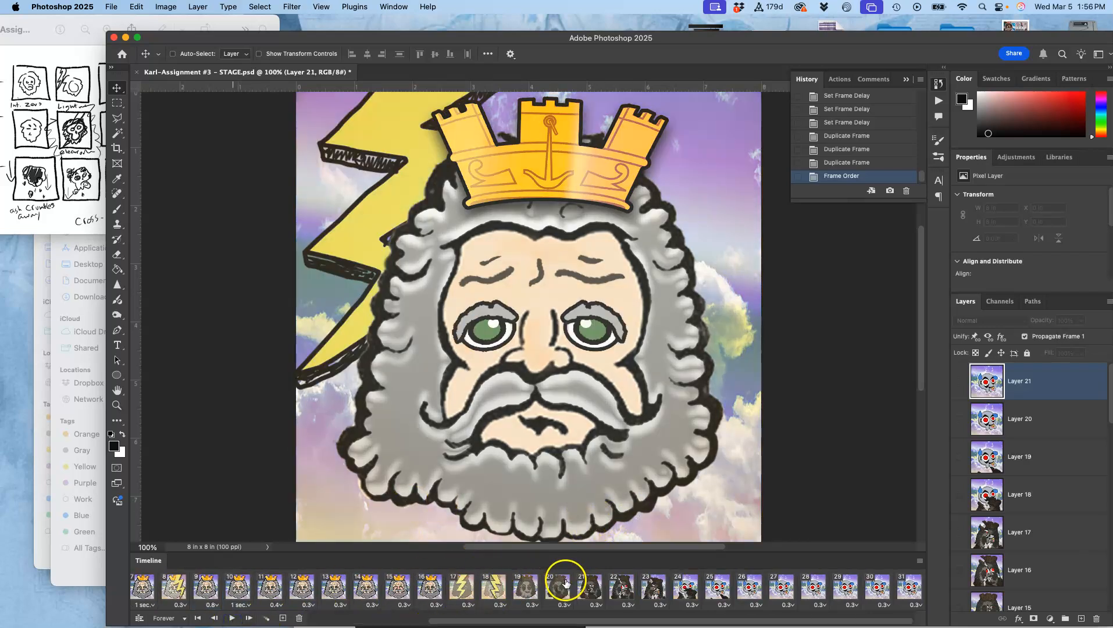
click(911, 587)
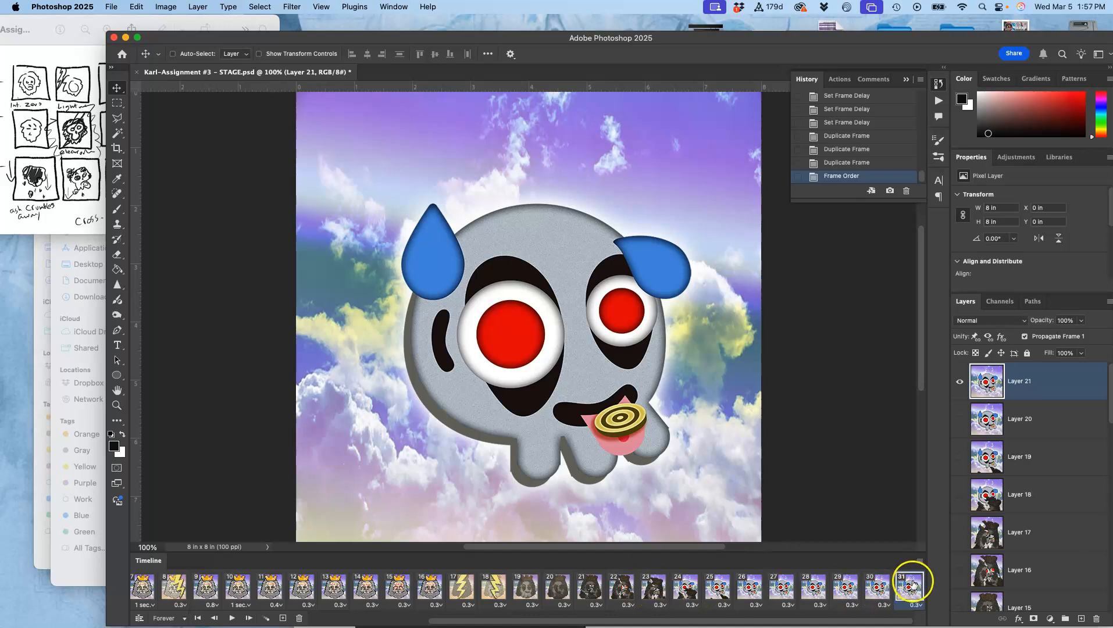
scroll(559, 588, left, 5)
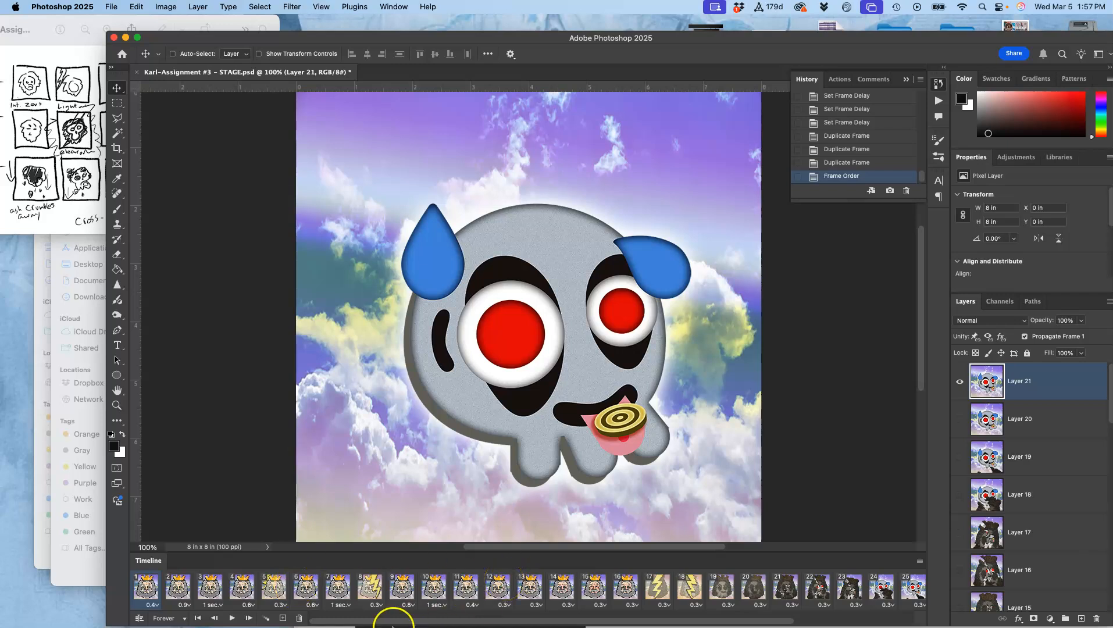
click(267, 620)
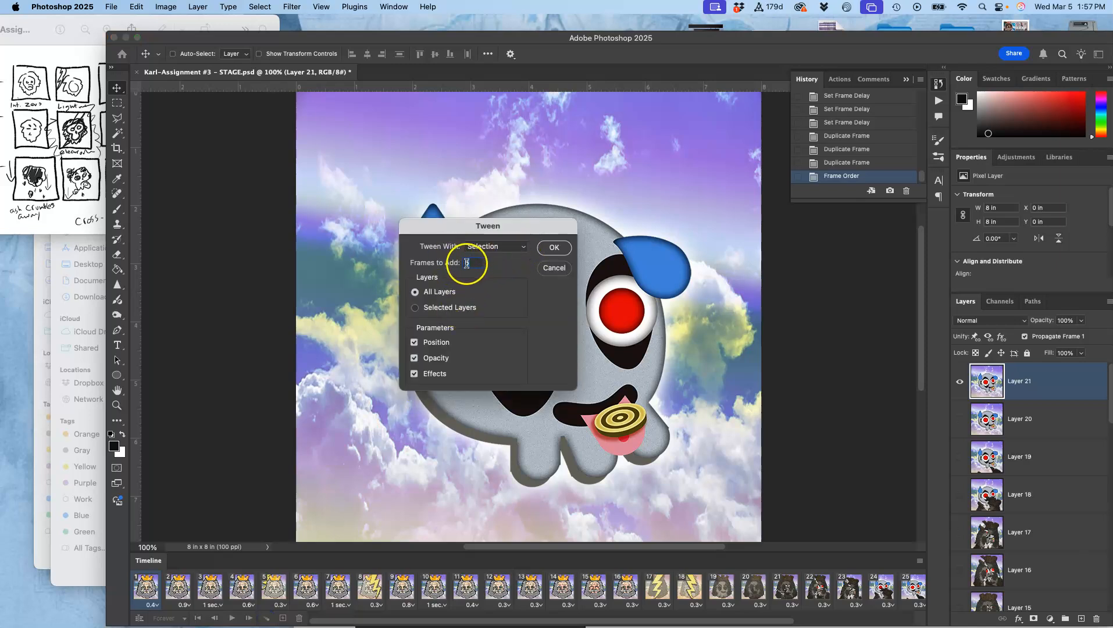
click(554, 249)
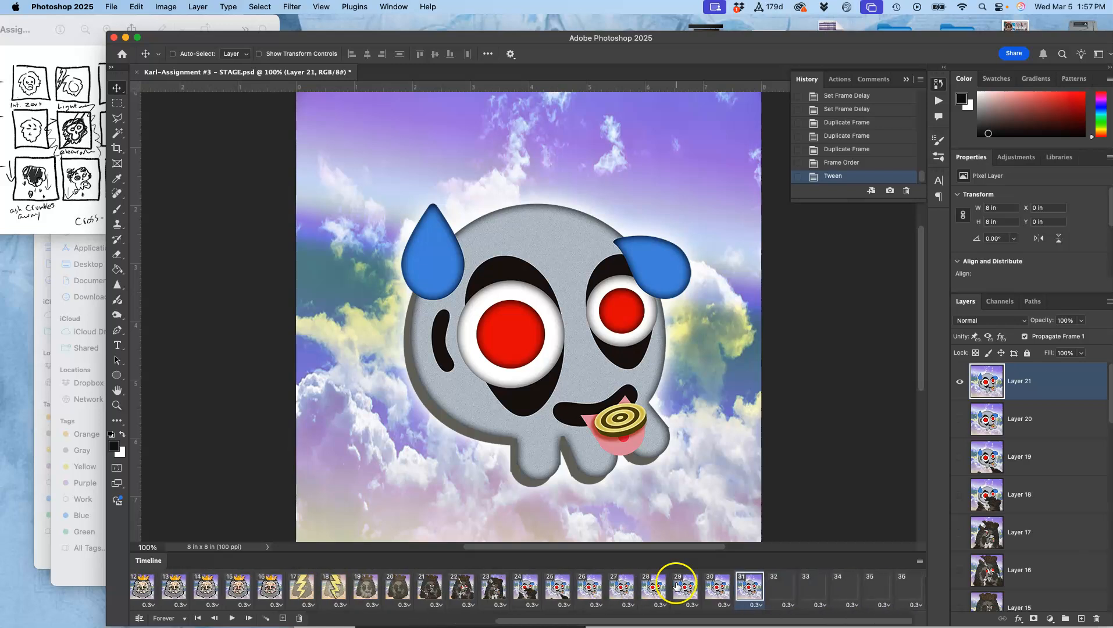
Step through the new tween frames 32 to 36 to examine the cross-fade from the skull to the king
click(788, 594)
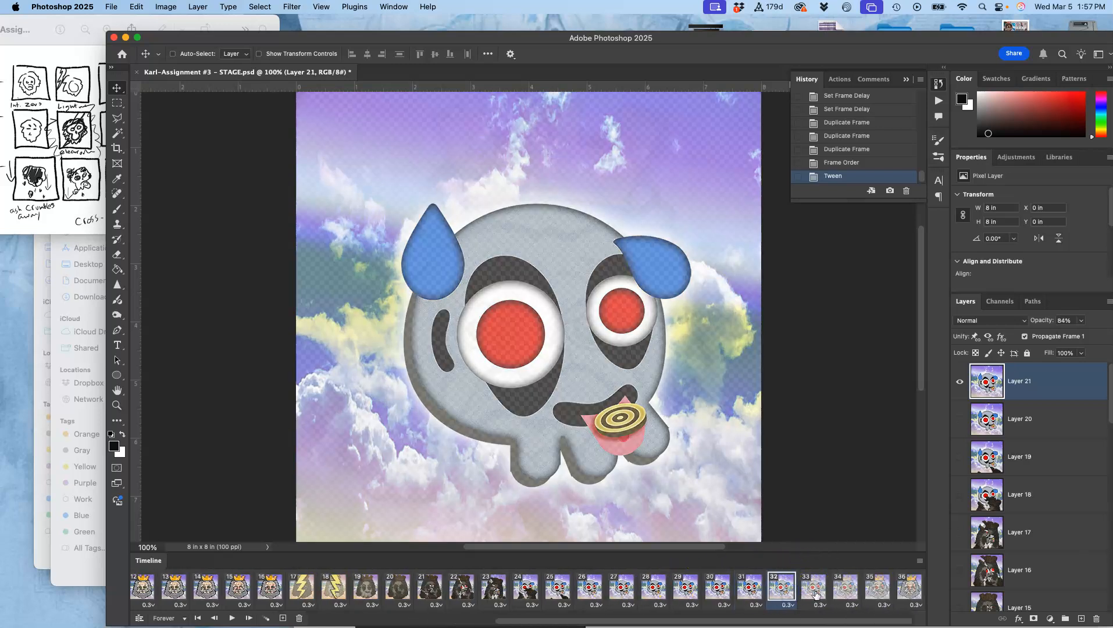
click(816, 594)
click(847, 593)
click(878, 591)
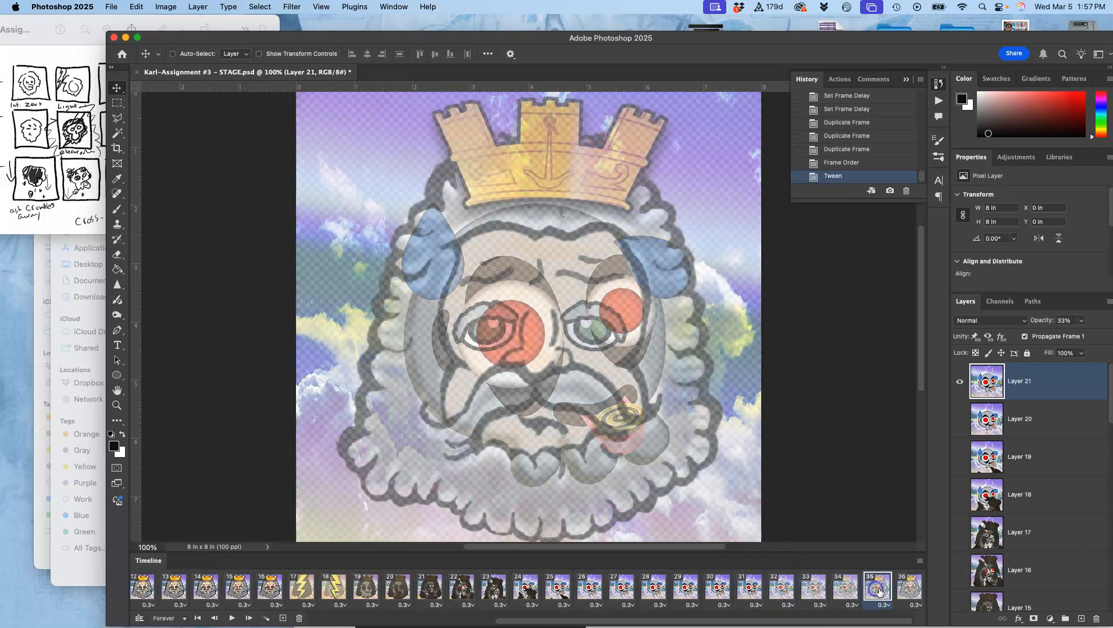
click(900, 590)
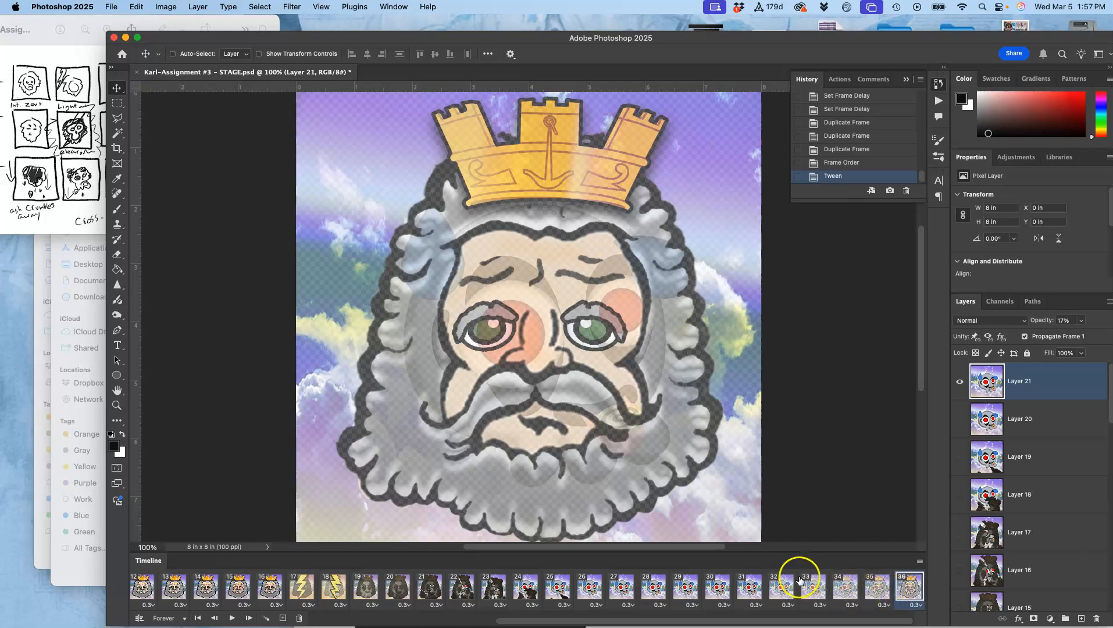
Compare frames 30 and 31 with frame 32, and set Layer 1's opacity to 100% in frame 32
click(748, 589)
click(722, 591)
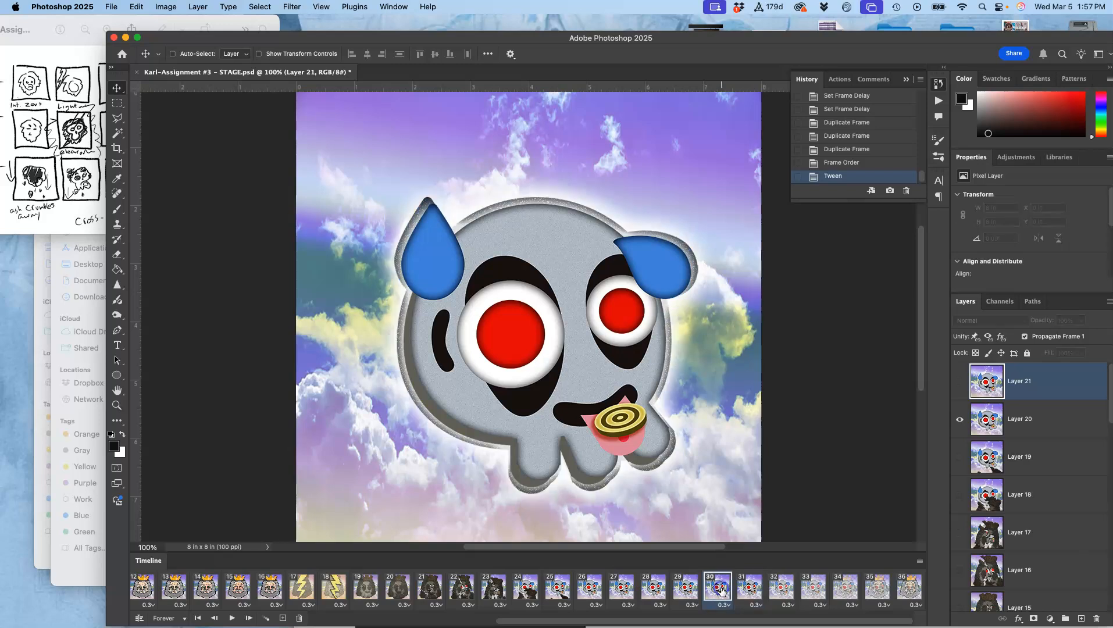
click(749, 589)
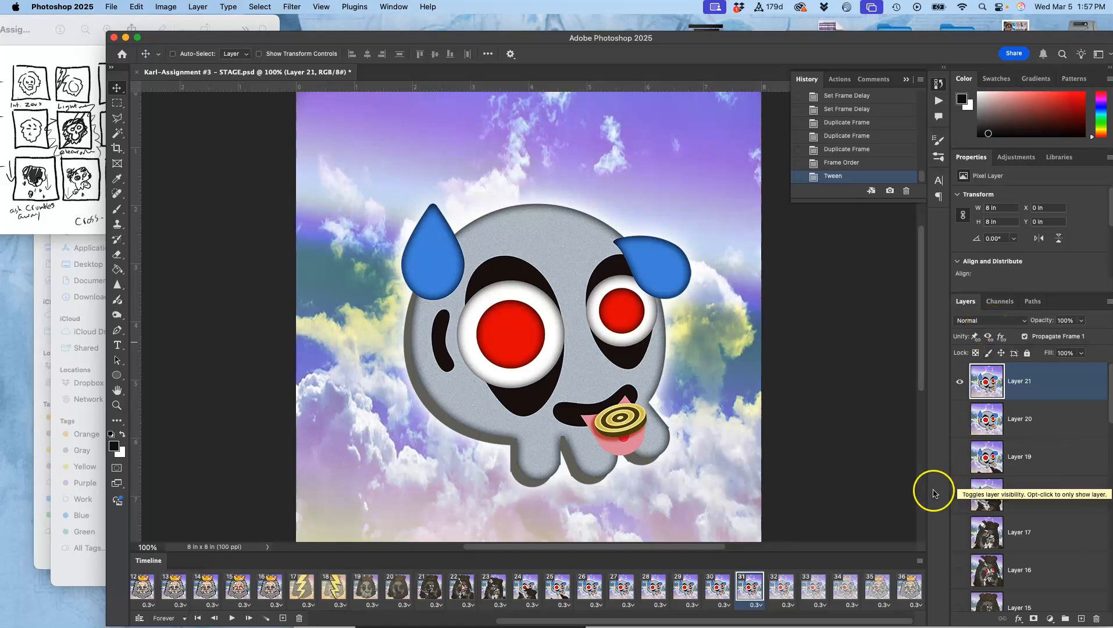
click(781, 586)
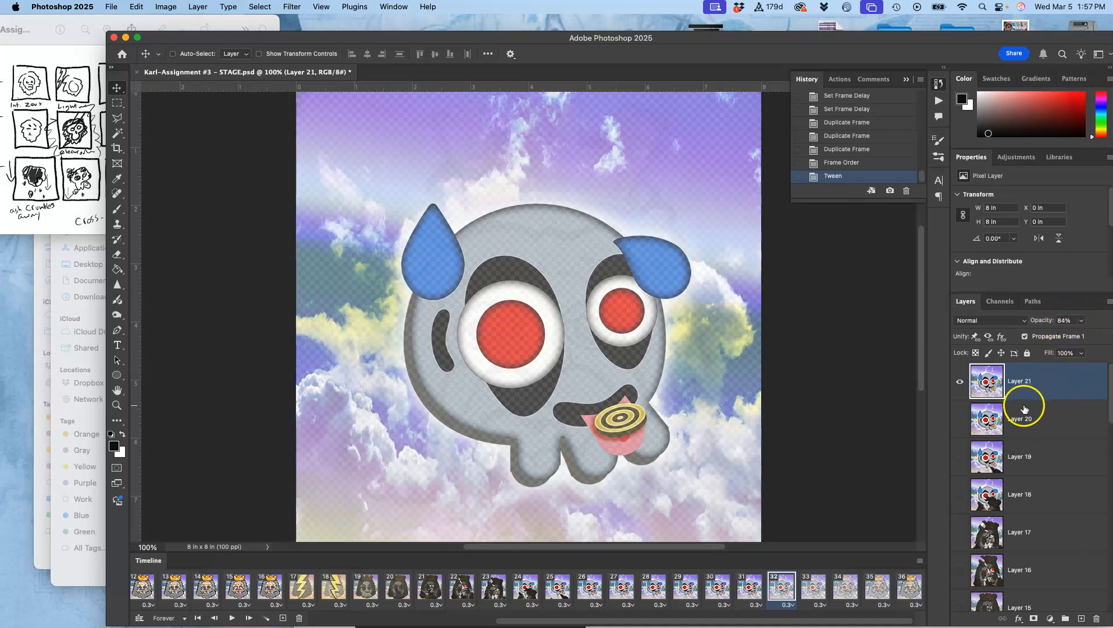
scroll(1024, 407, down, 10)
click(1033, 589)
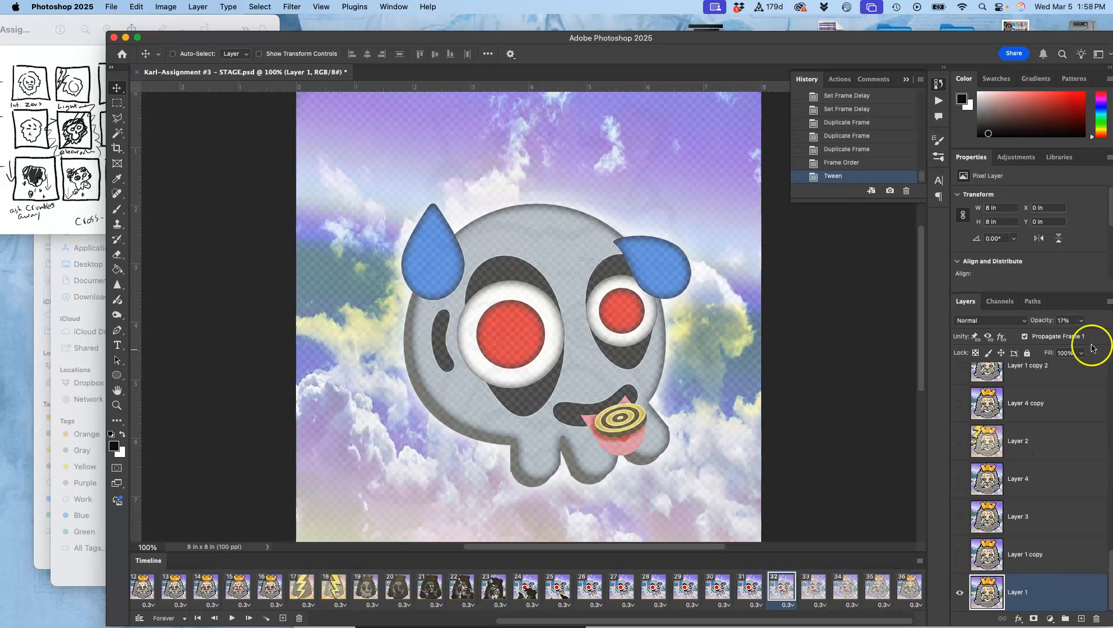
drag(1064, 337, 1064, 337)
Set Layer 1's opacity to 100% in tween frames 33 and 34
click(818, 587)
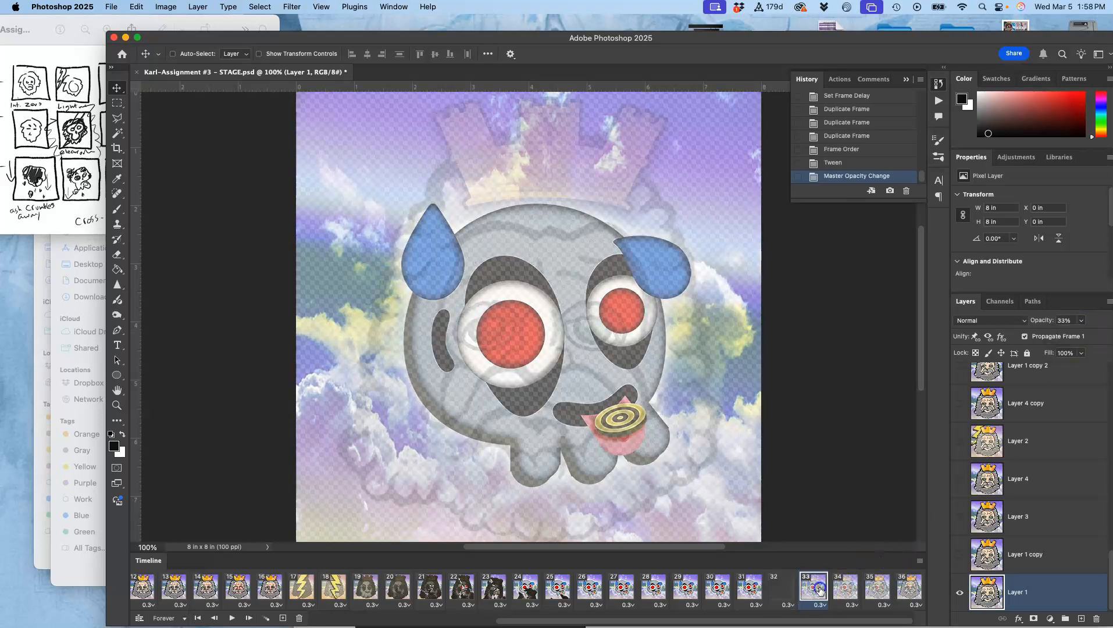
click(1082, 321)
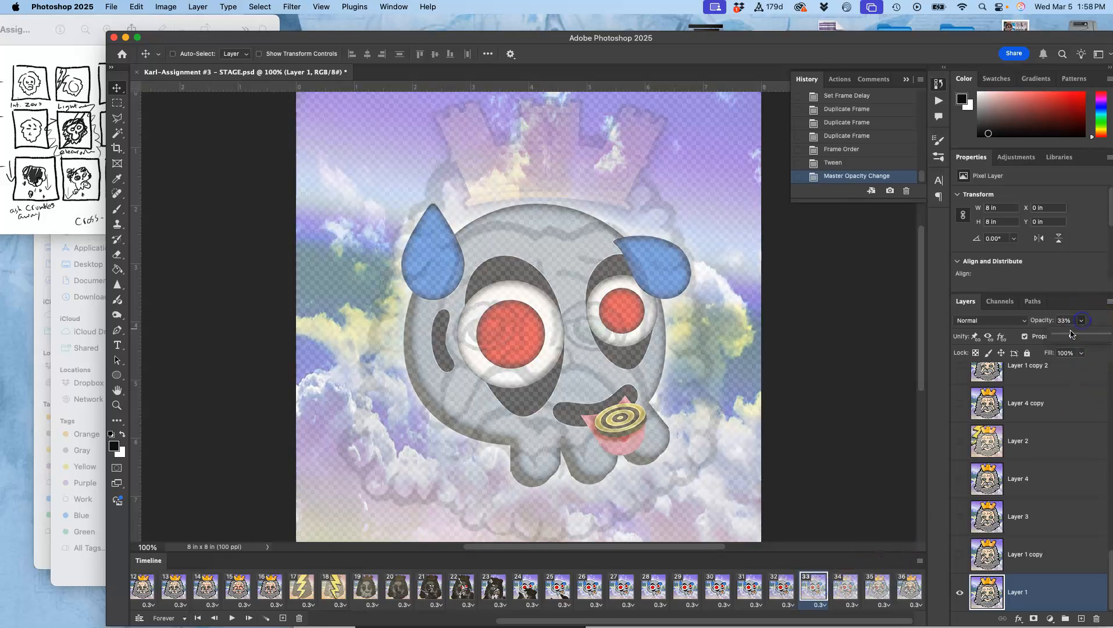
drag(1071, 338, 1070, 337)
click(849, 589)
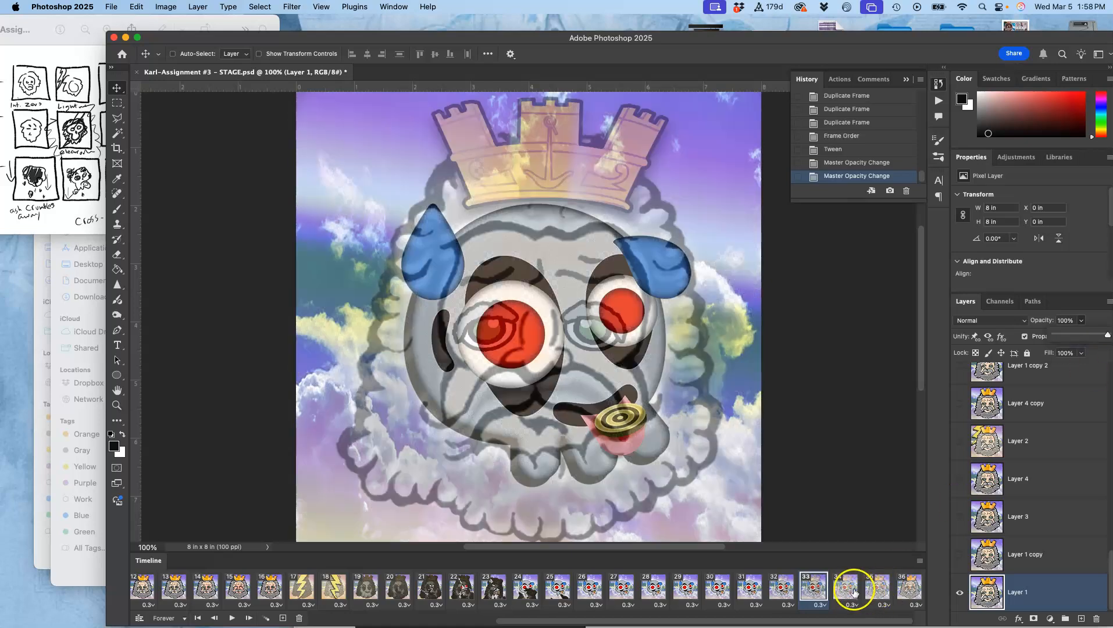
click(1082, 320)
drag(1082, 336, 1107, 336)
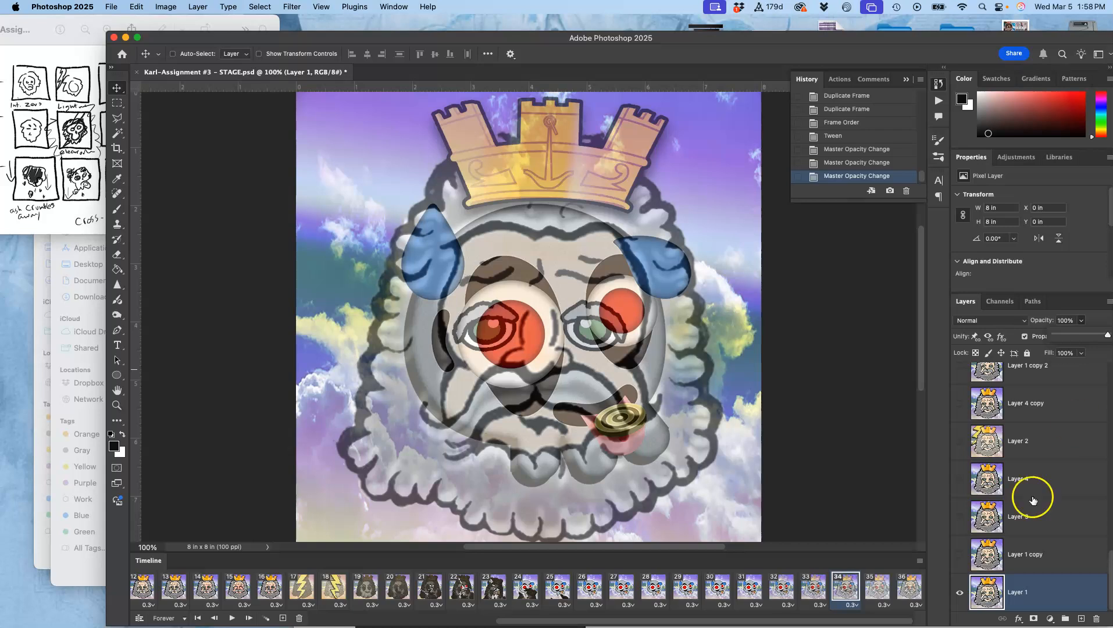
Raise Layer 1's opacity to 100% in the last two tween frames, 35 and 36
click(879, 589)
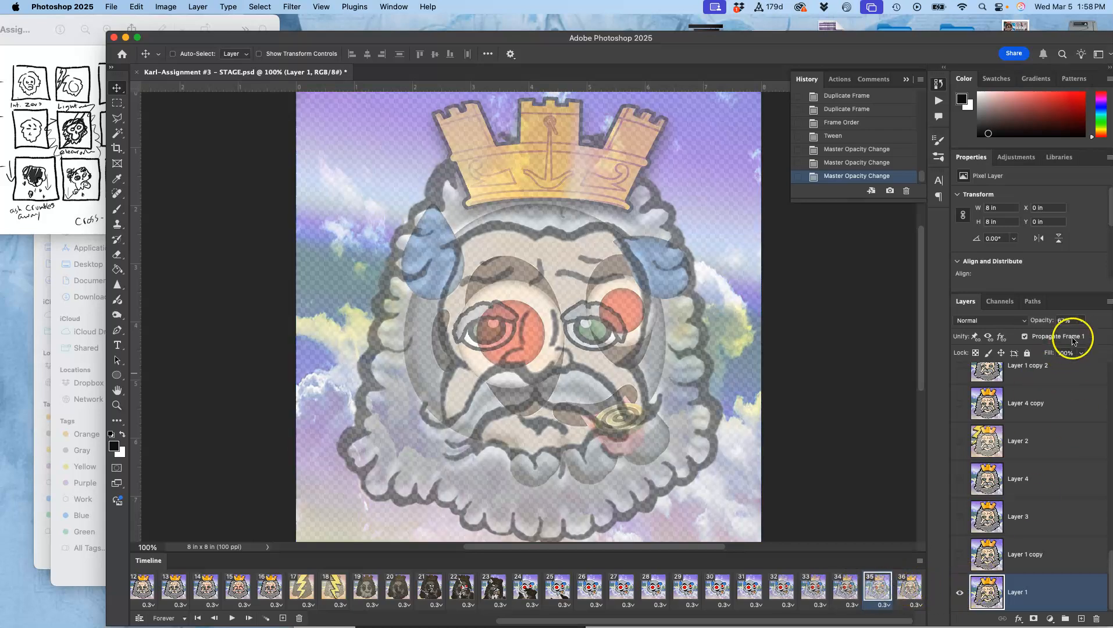
click(1082, 321)
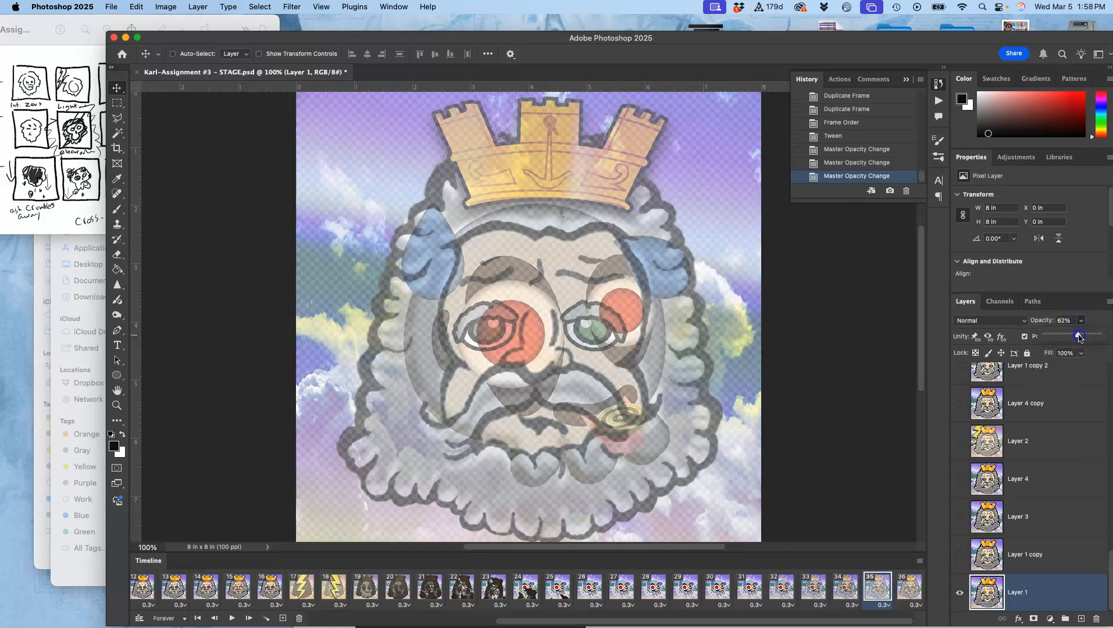
drag(1080, 337, 1107, 336)
click(911, 589)
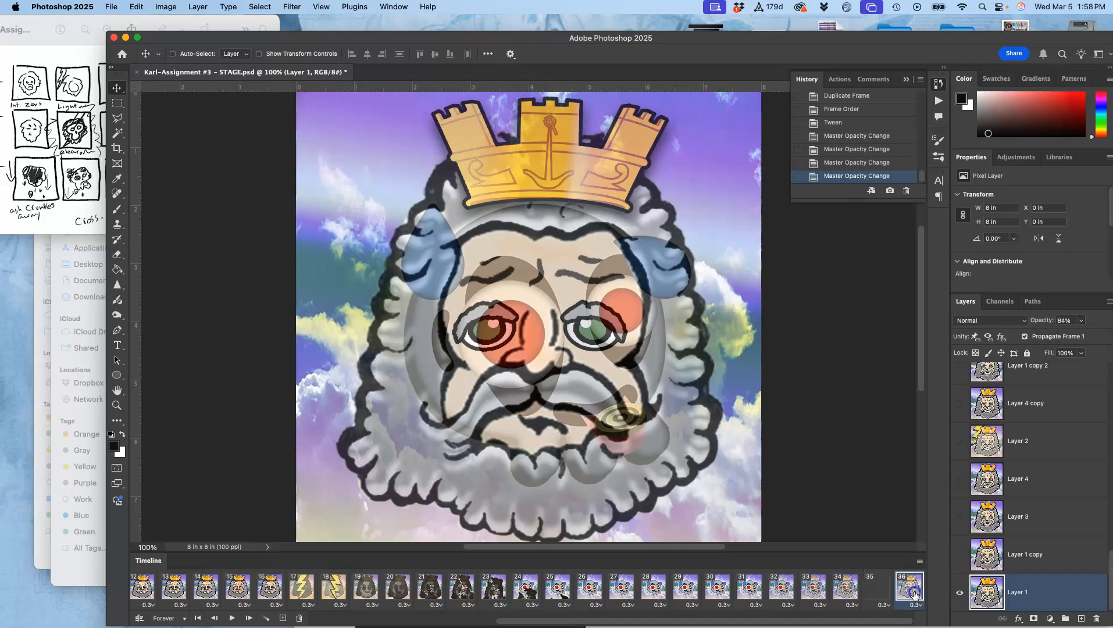
click(1083, 321)
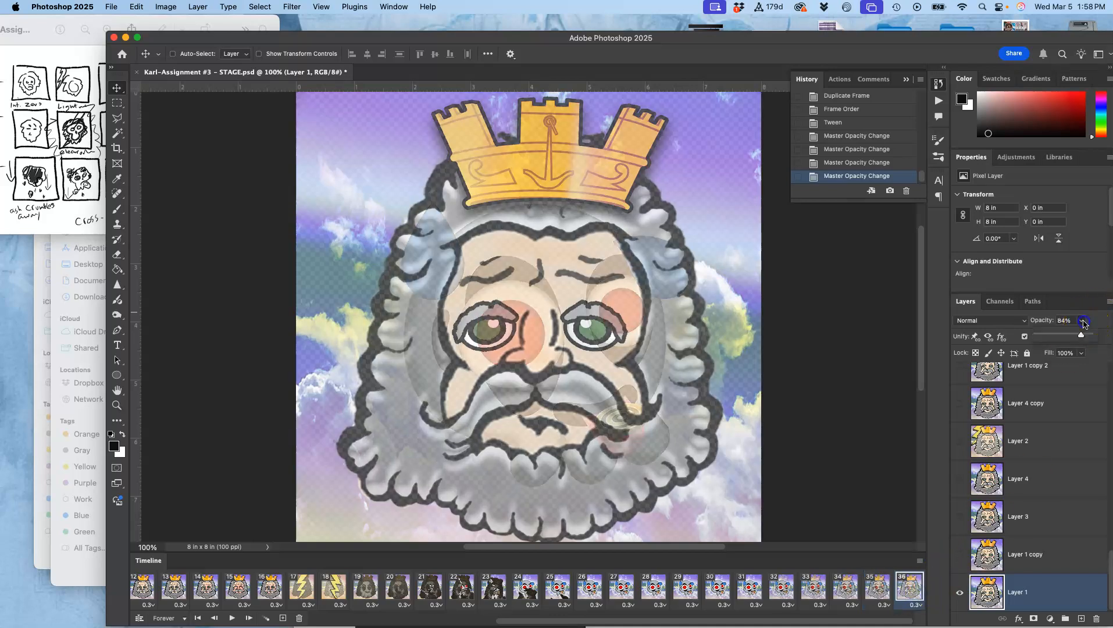
drag(1080, 338, 1093, 337)
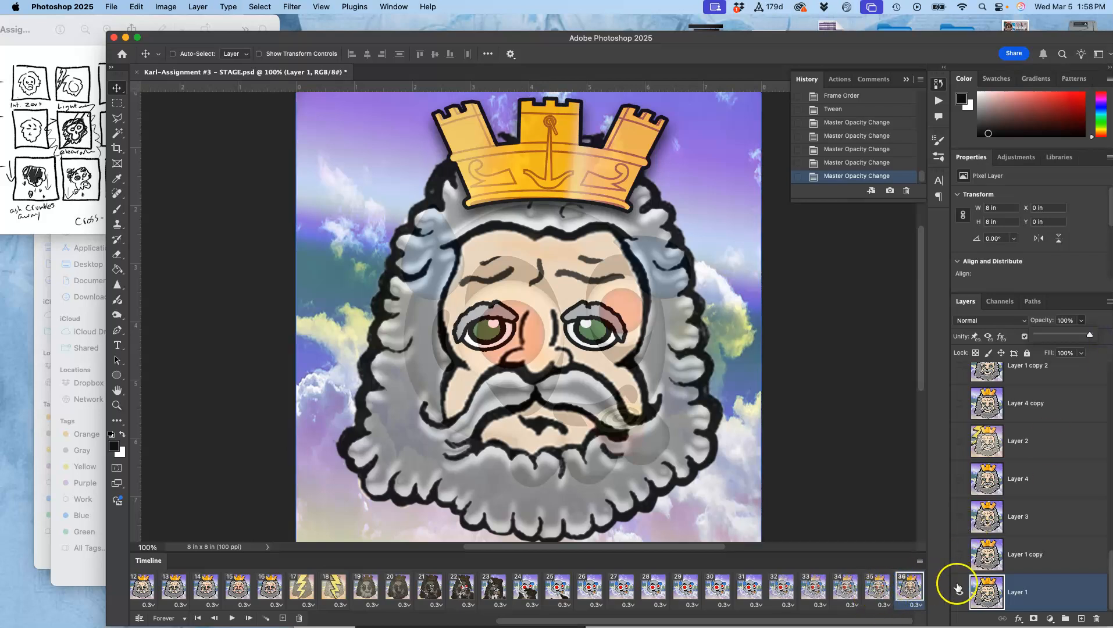
Play the animation from frame 31 through the cross-fade back into the king frames, and stop playback
click(750, 589)
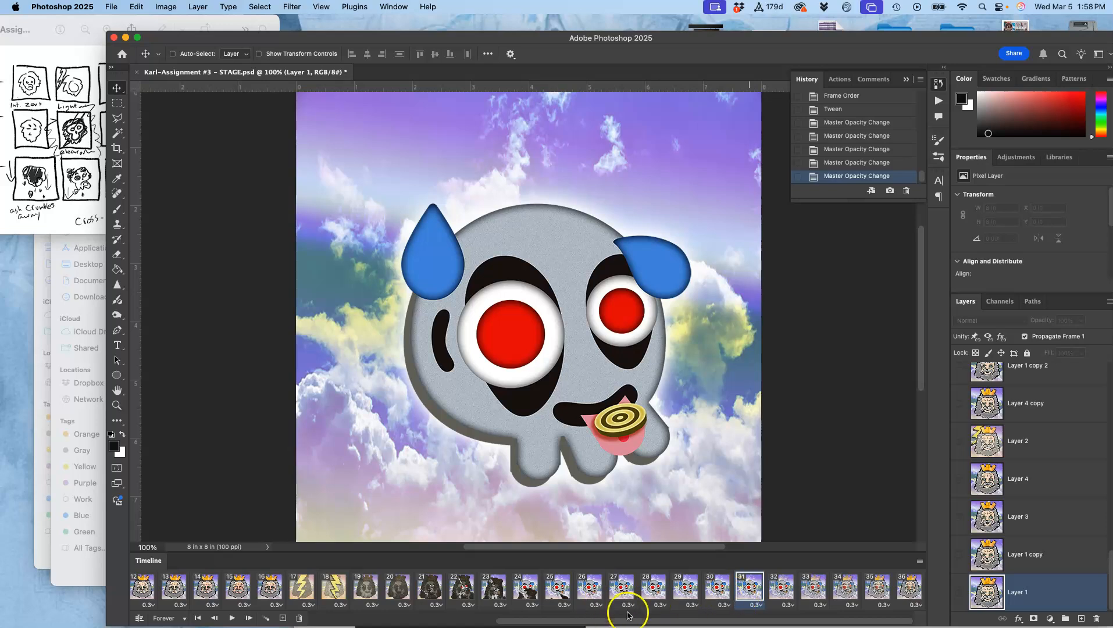
click(231, 618)
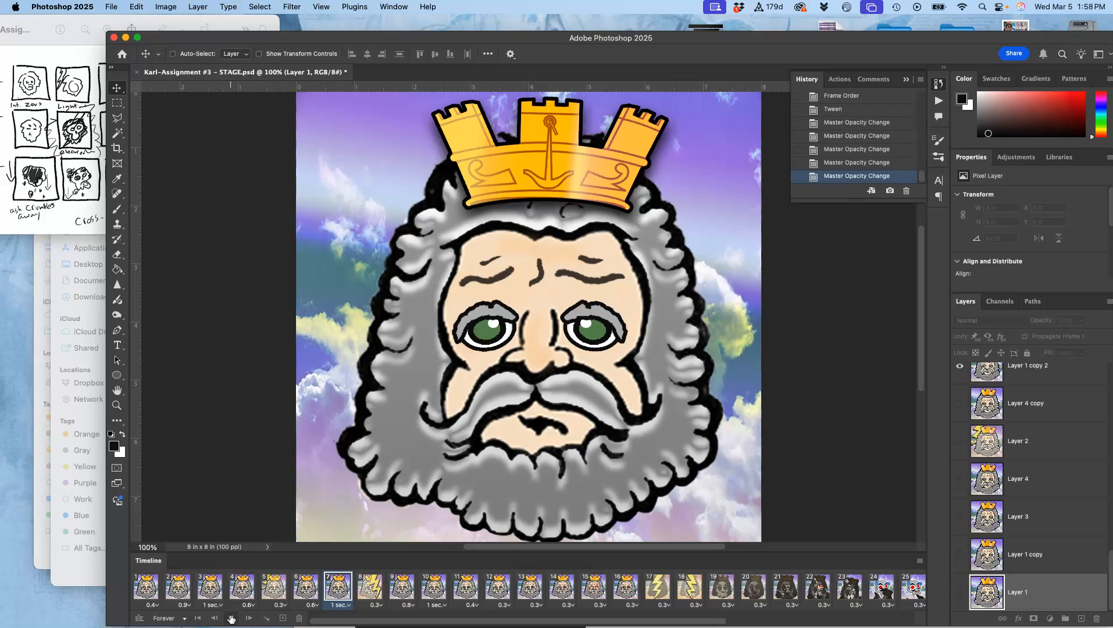
click(232, 618)
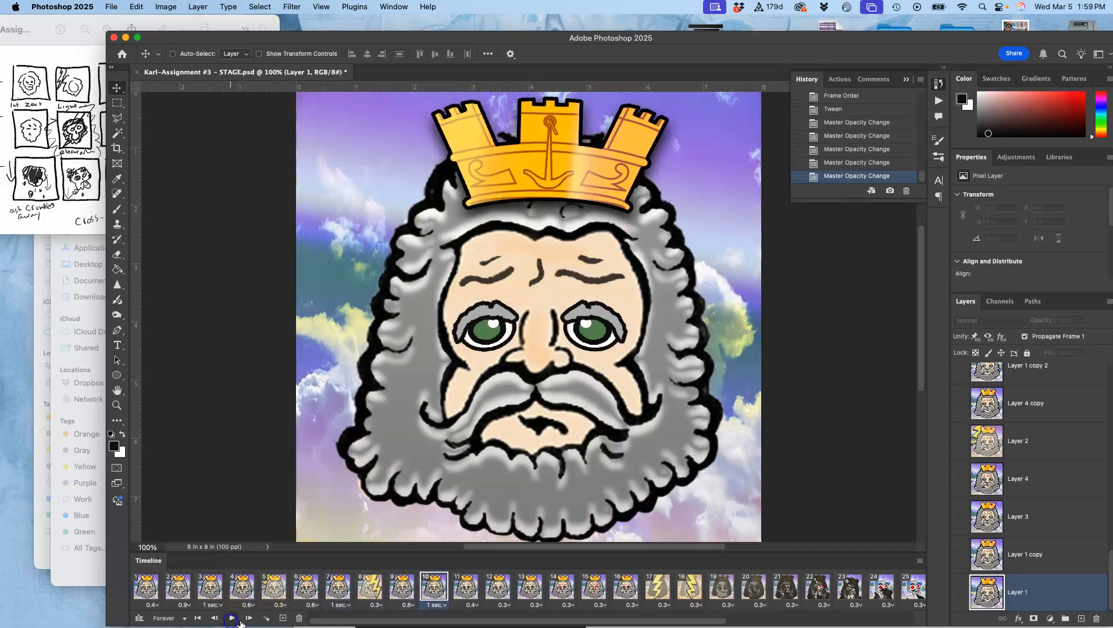
Step backwards through frames 35 to 31 to examine the cross-fade over the opaque king layer
scroll(527, 586, right, 5)
click(875, 588)
click(846, 588)
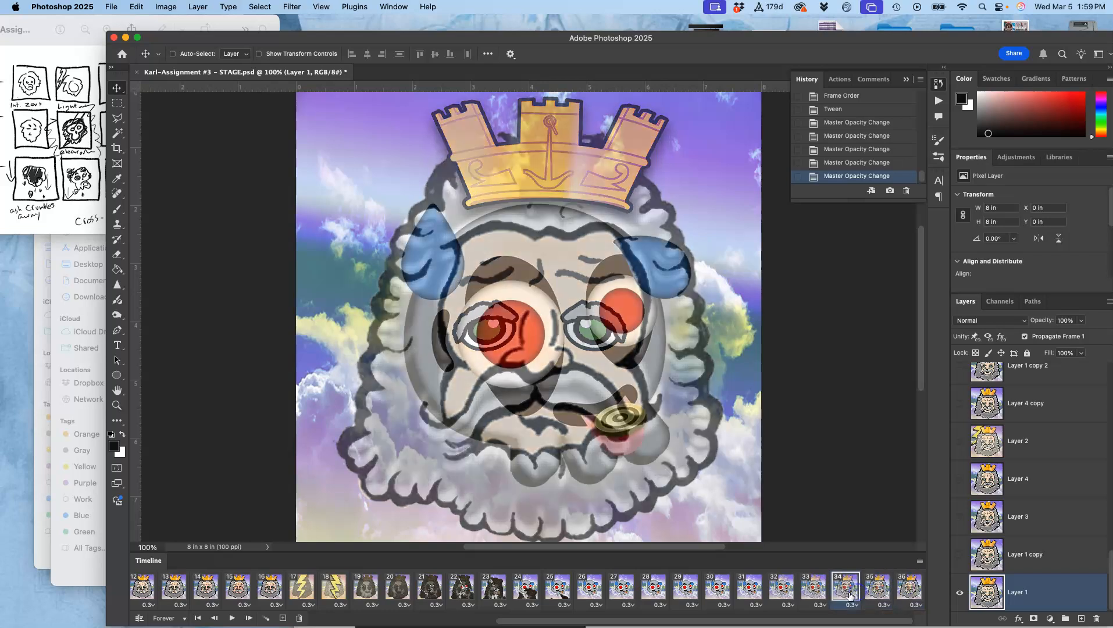
click(816, 591)
click(783, 591)
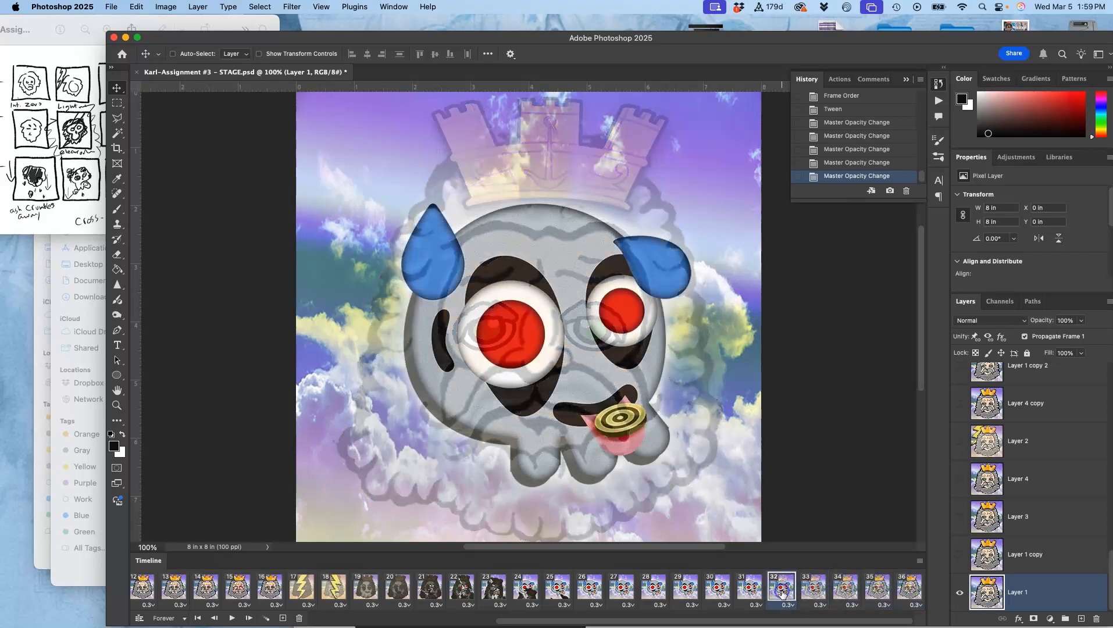
click(754, 592)
click(753, 593)
Set the frame delay of tween frames 32 through 36 to 0.1 seconds
click(780, 590)
shift+click(900, 591)
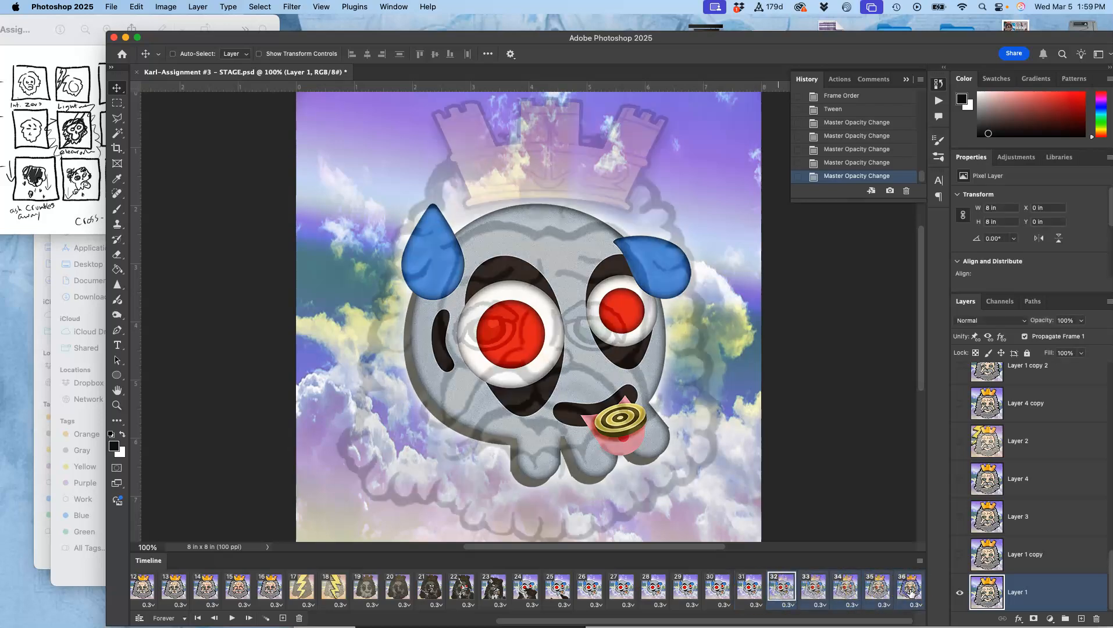
click(913, 607)
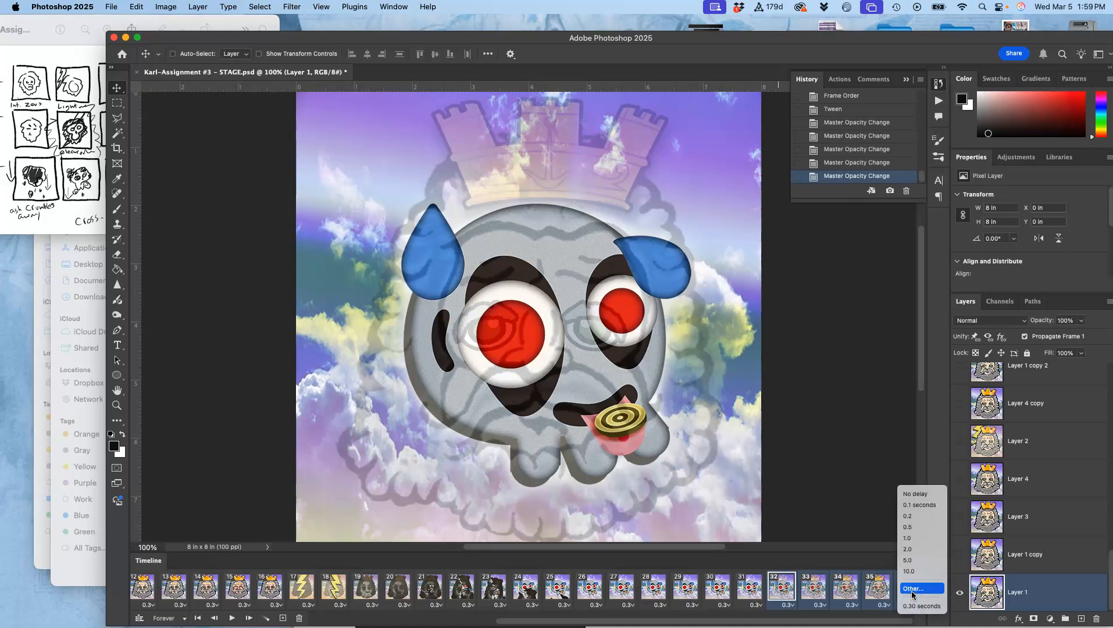
click(911, 589)
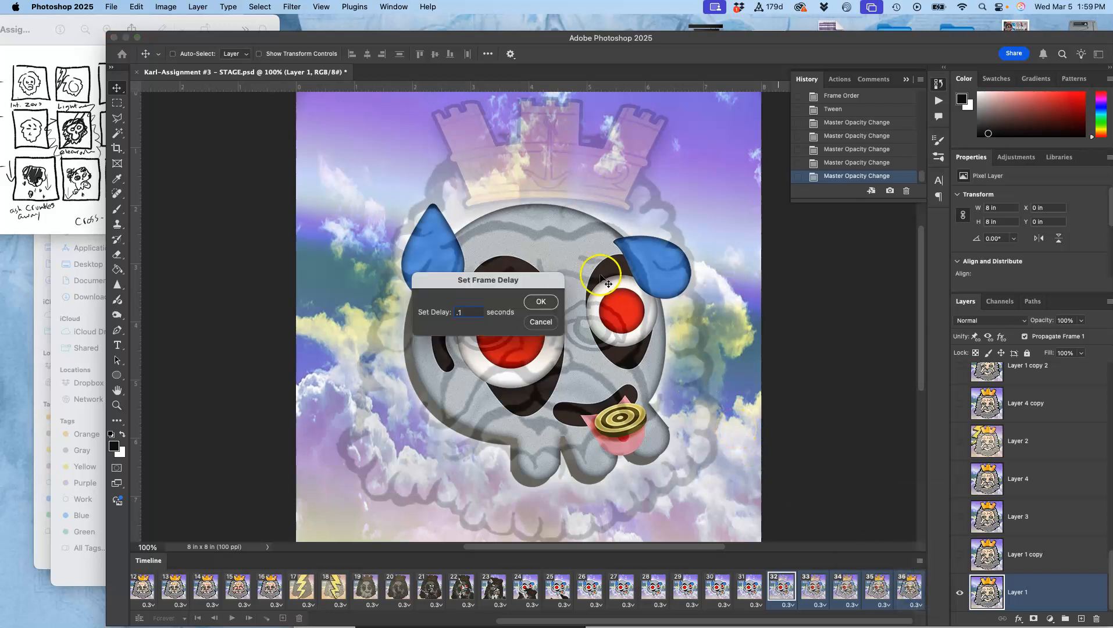
click(541, 302)
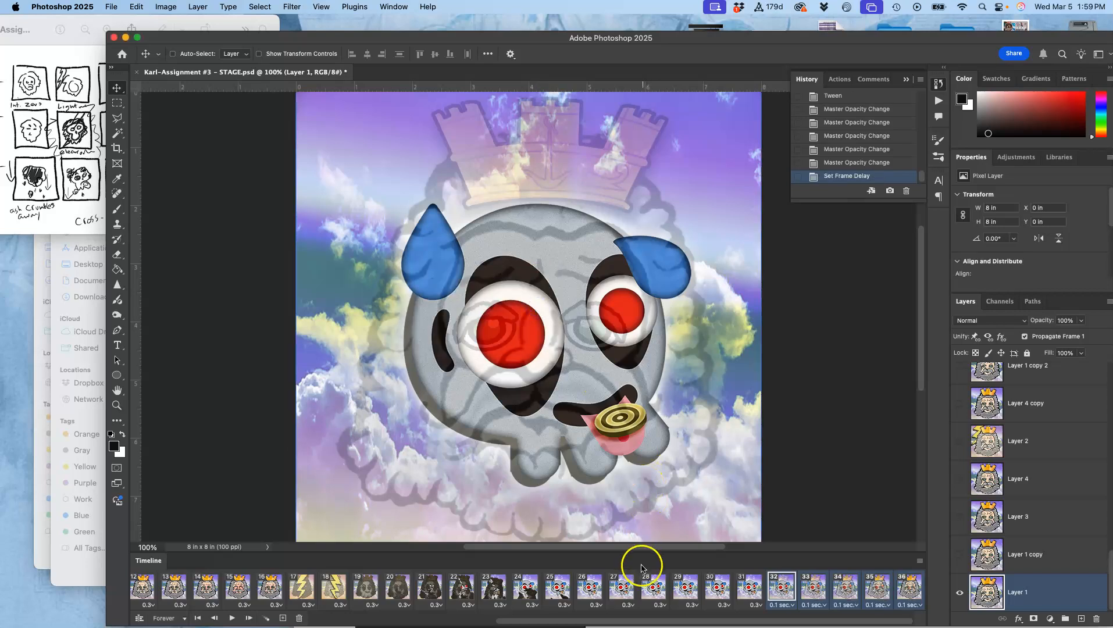
Play the animation from frame 23 through the faster cross-fade and loop, and stop playback
click(693, 590)
click(756, 590)
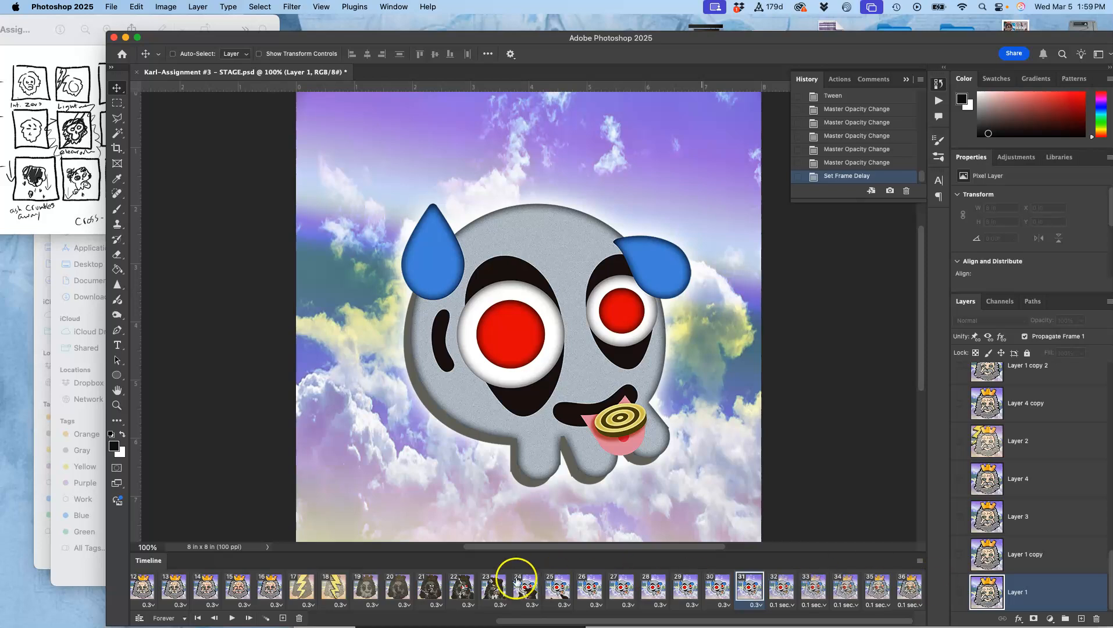
click(489, 586)
click(230, 619)
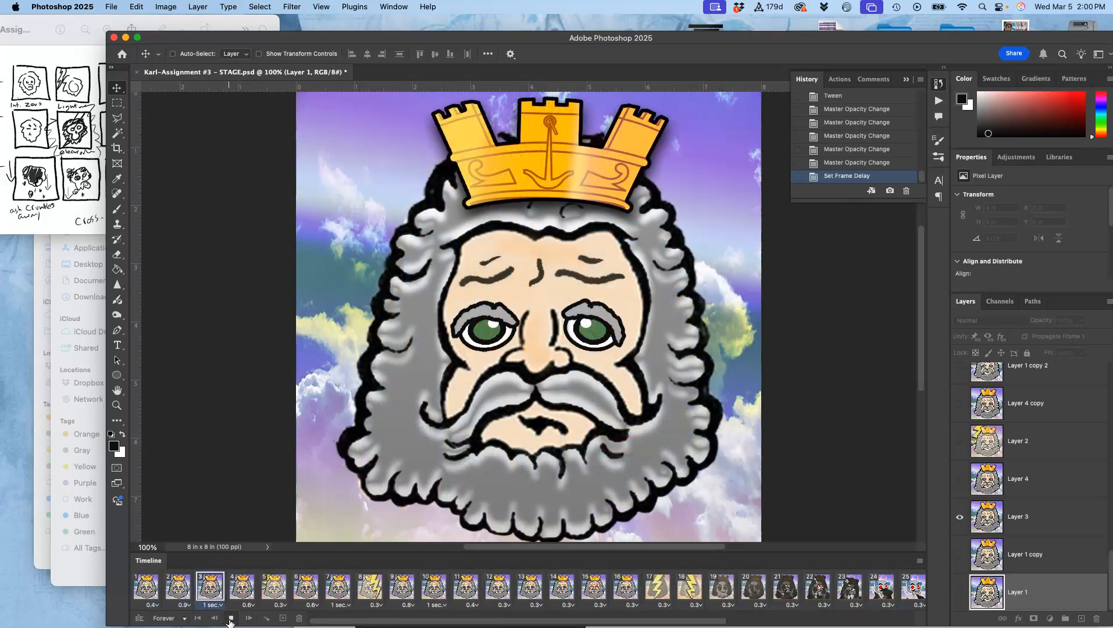
click(230, 621)
Save the STAGE document, reposition its window, and glance at the assignment folder in Finder before returning to Photoshop
key(super+s)
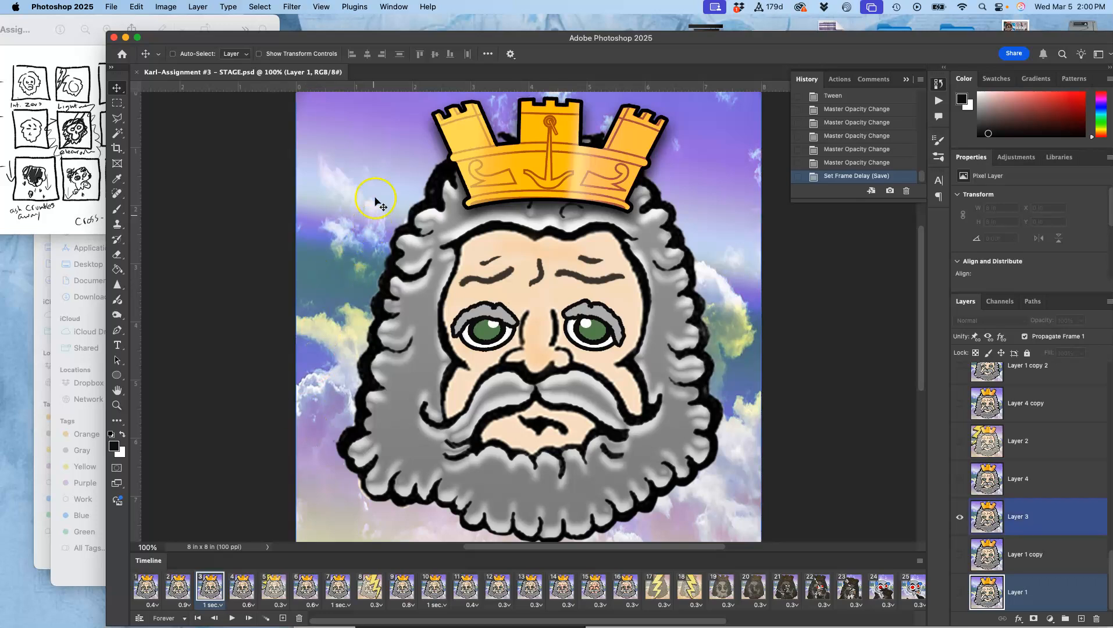
drag(380, 38, 358, 32)
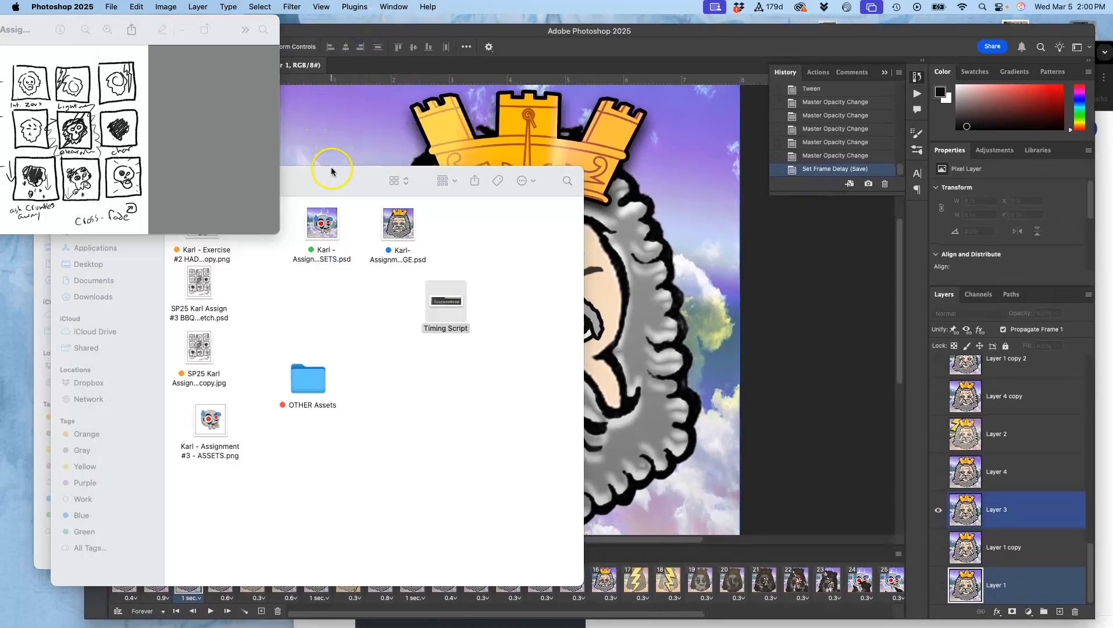
click(766, 260)
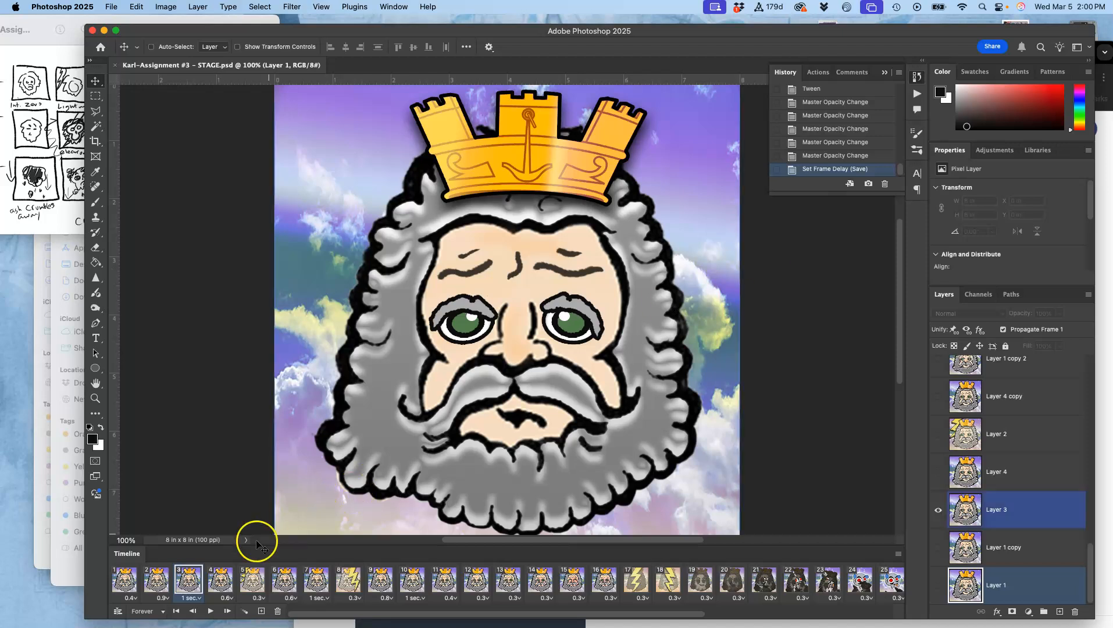
click(342, 427)
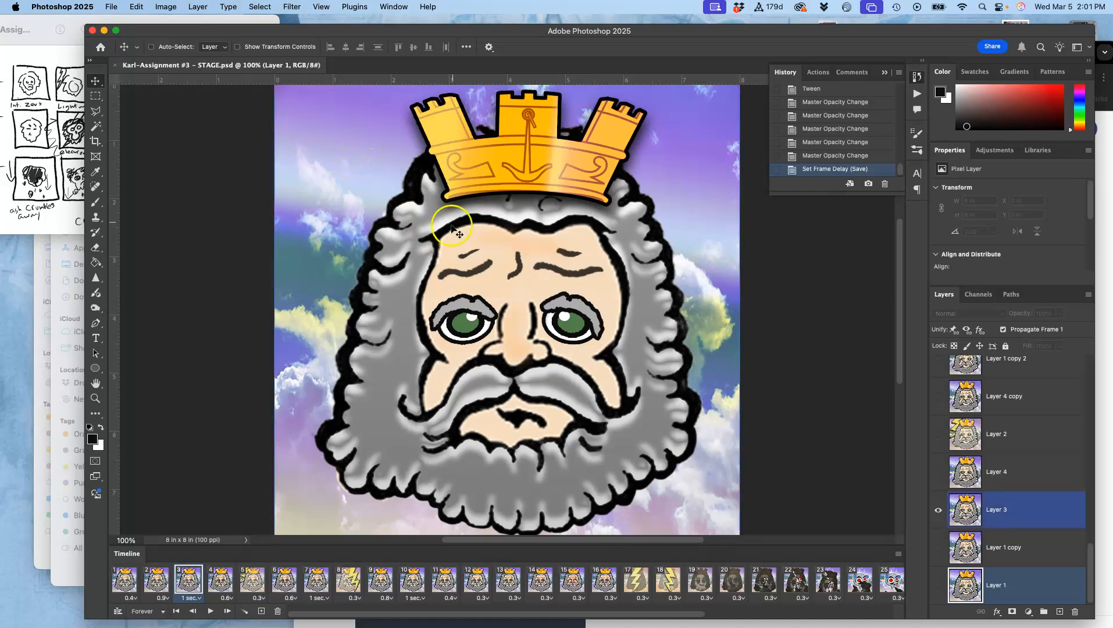
Save a copy of the STAGE document in GIF format in the Assign #3 folder, keeping the suggested file name
click(112, 7)
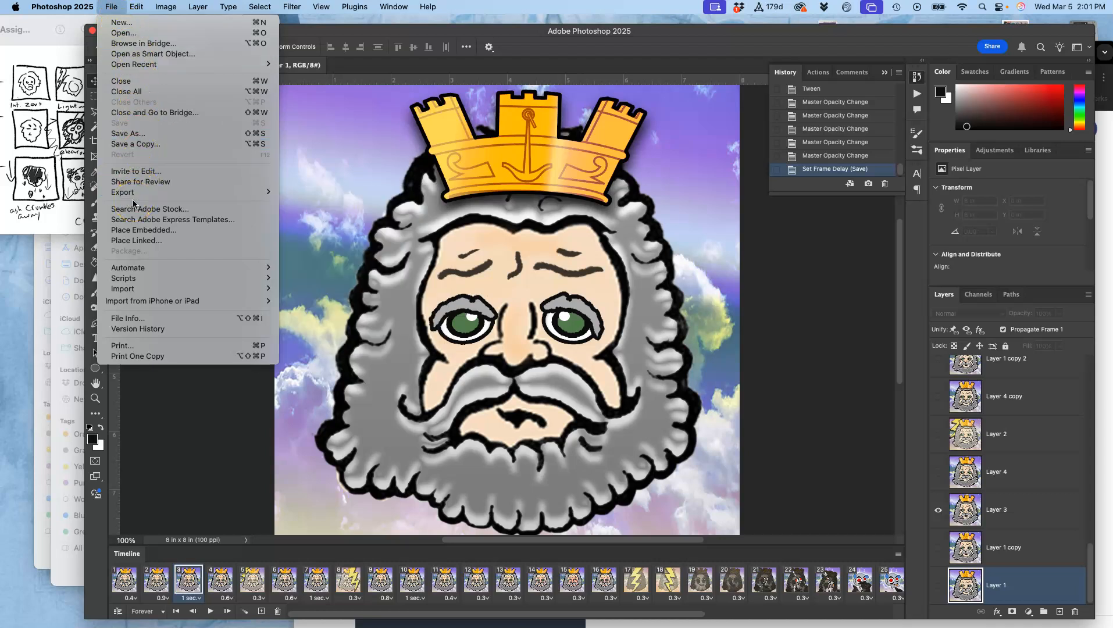
click(125, 135)
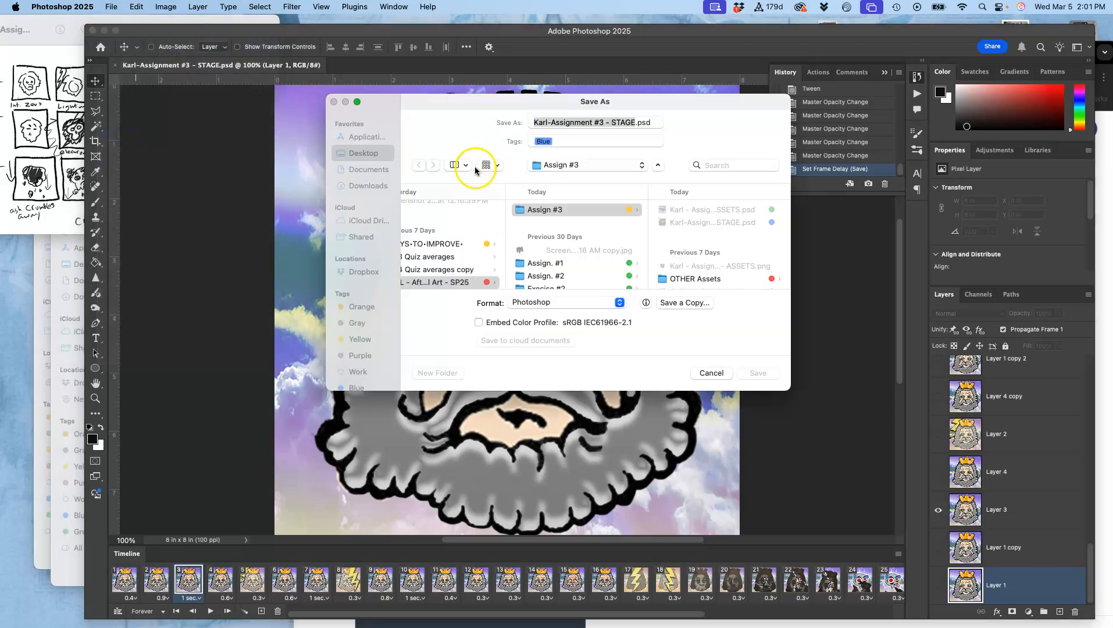
click(568, 303)
click(667, 297)
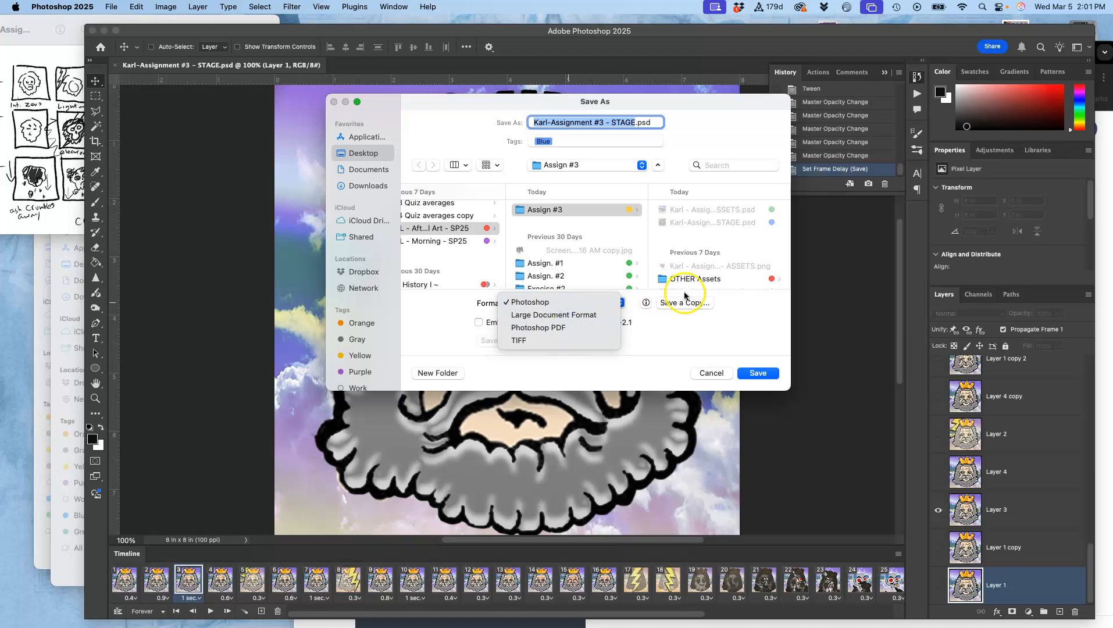
click(684, 303)
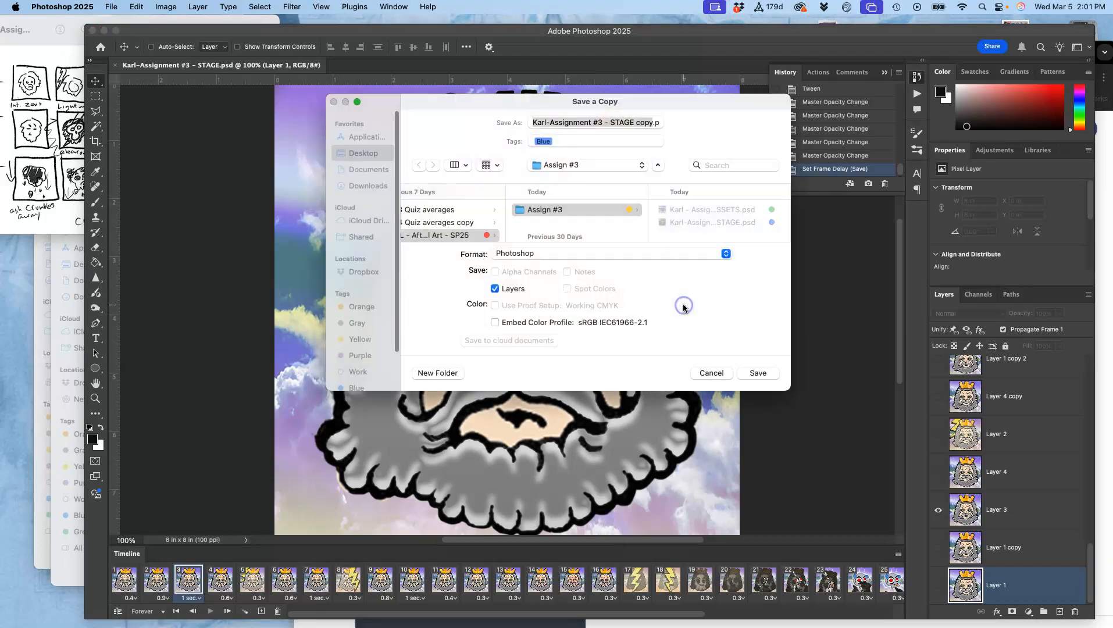
click(545, 256)
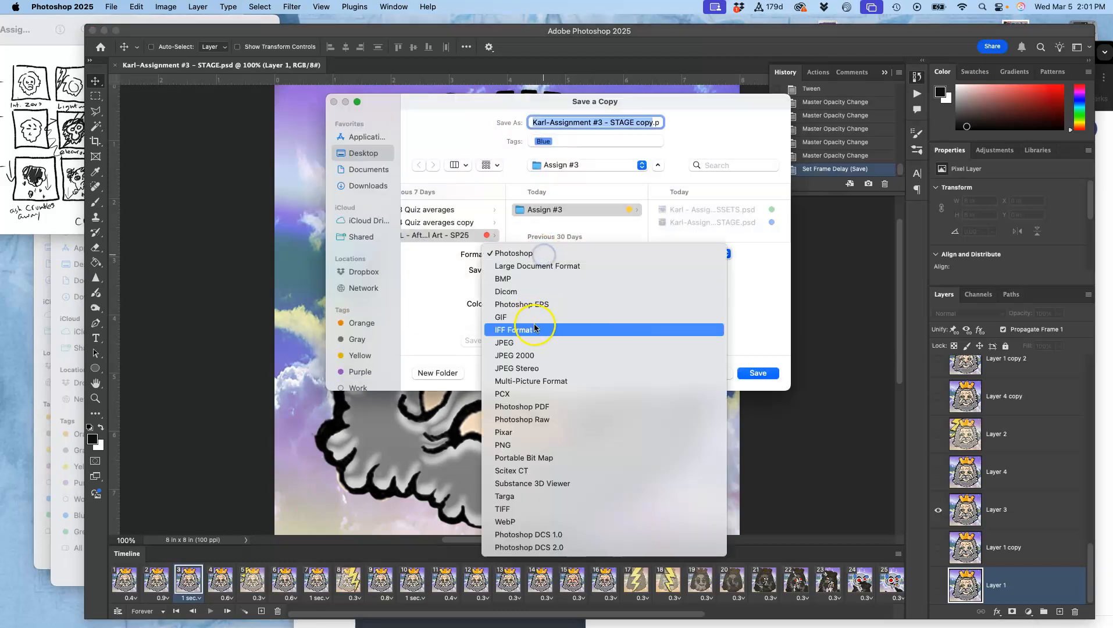
click(529, 317)
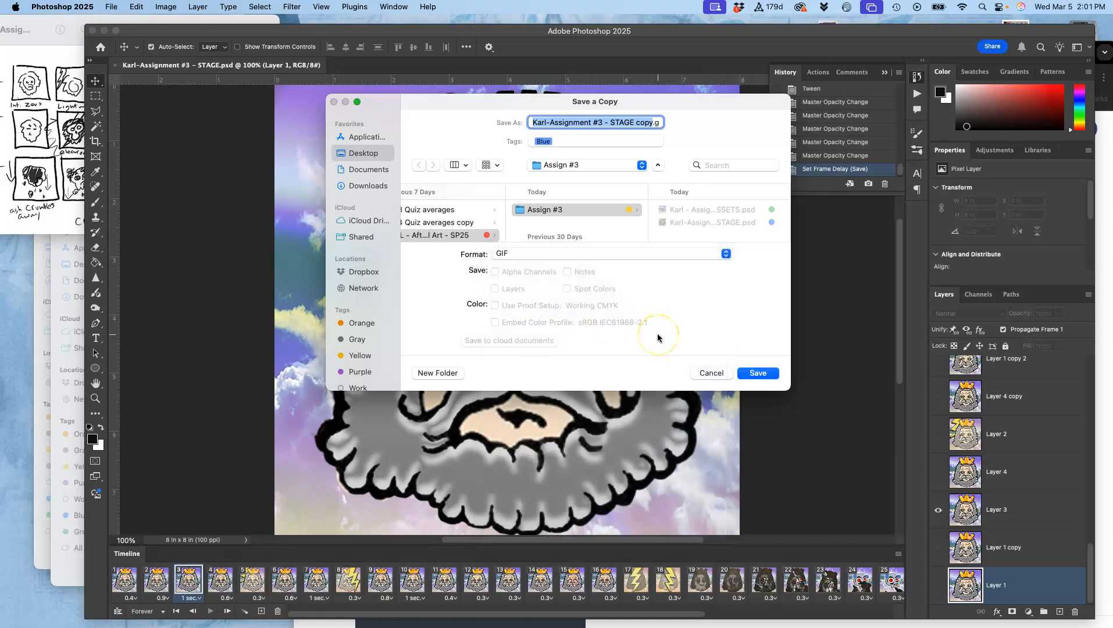
click(758, 374)
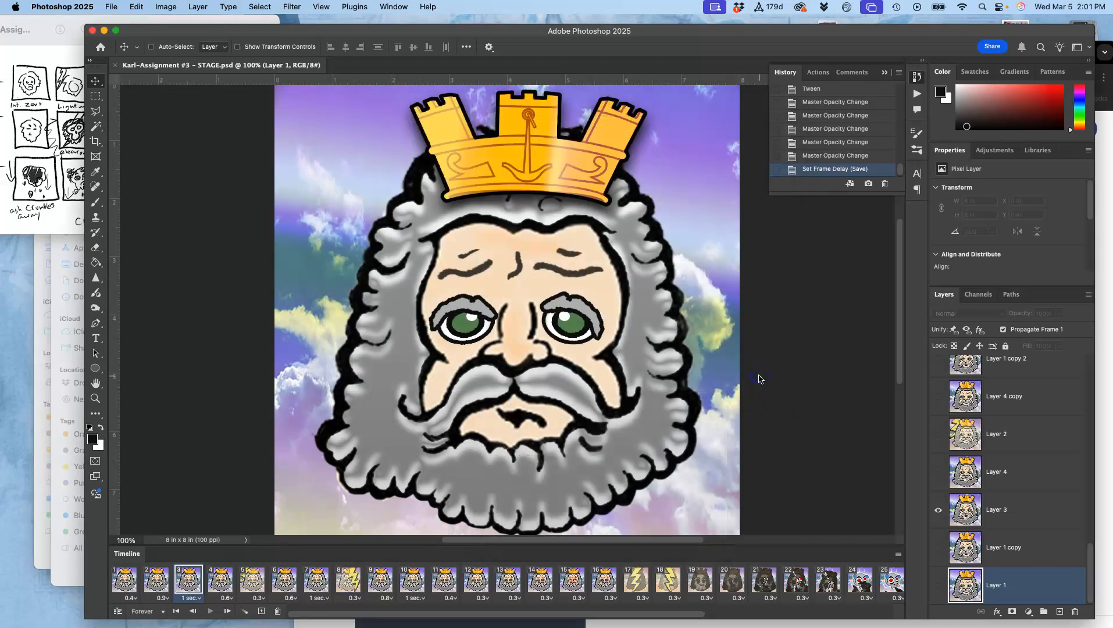
Complete the GIF export with the Local (Selective) palette, 256 colors, transparency on and 75% Diffusion dither
key(F11)
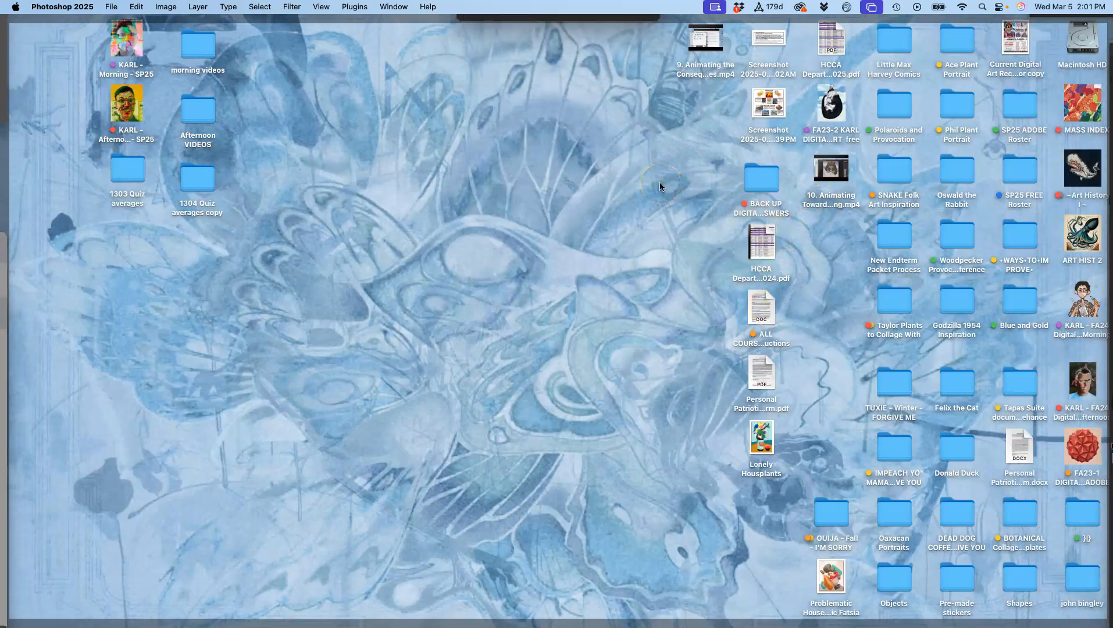
key(F11)
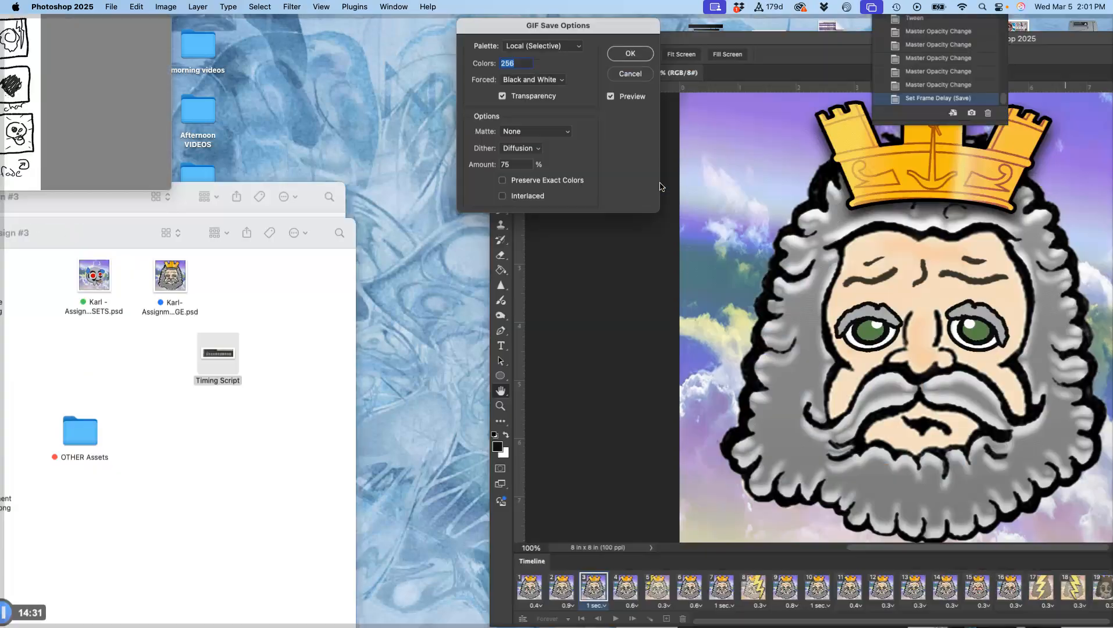
click(629, 178)
Show the desktop and open the exported STAGE copy GIF in Google Chrome to view the animation
key(F11)
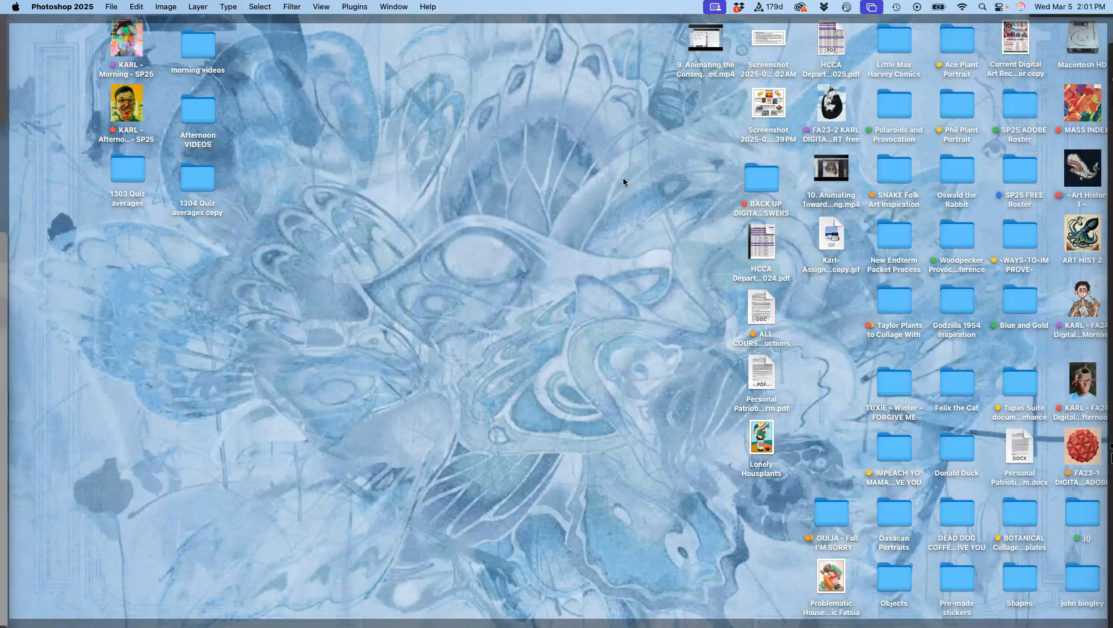
right_click(832, 237)
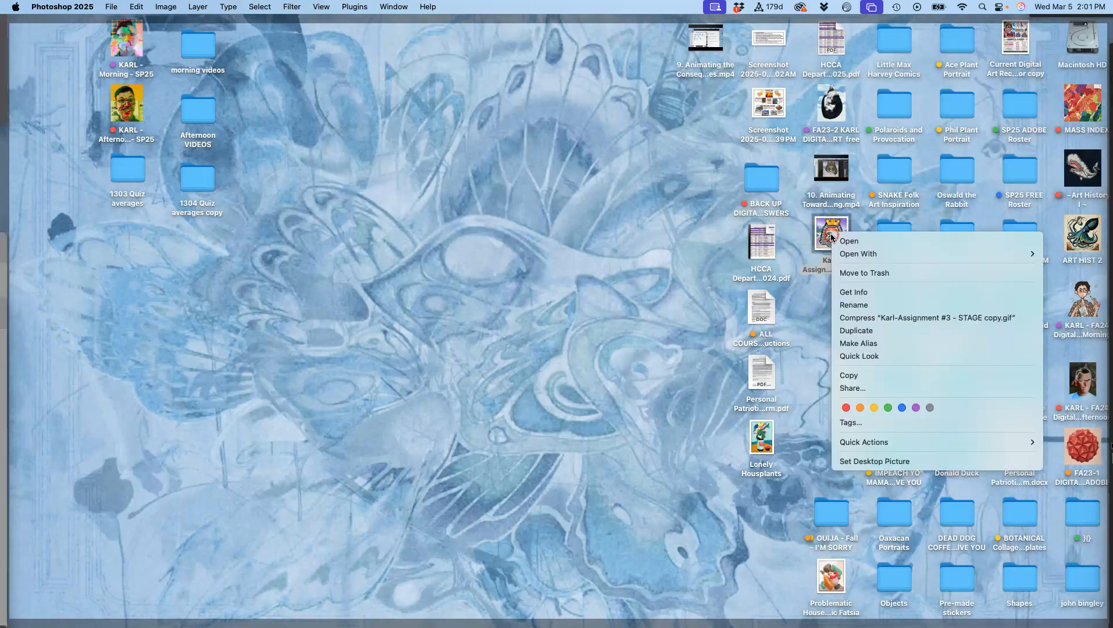
mouse_move(850, 254)
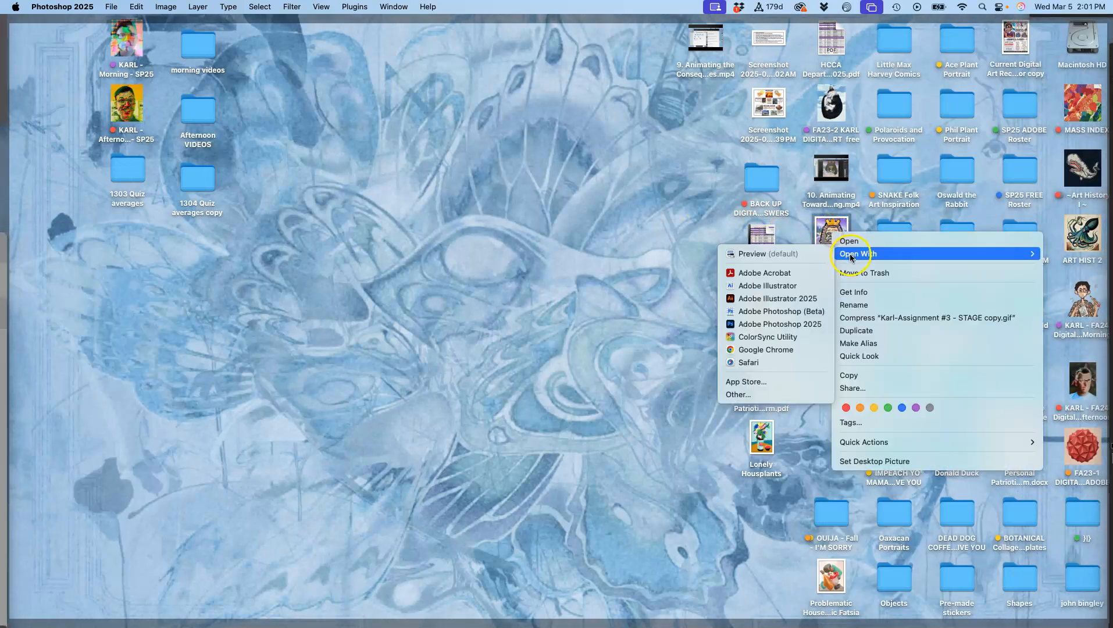
click(790, 350)
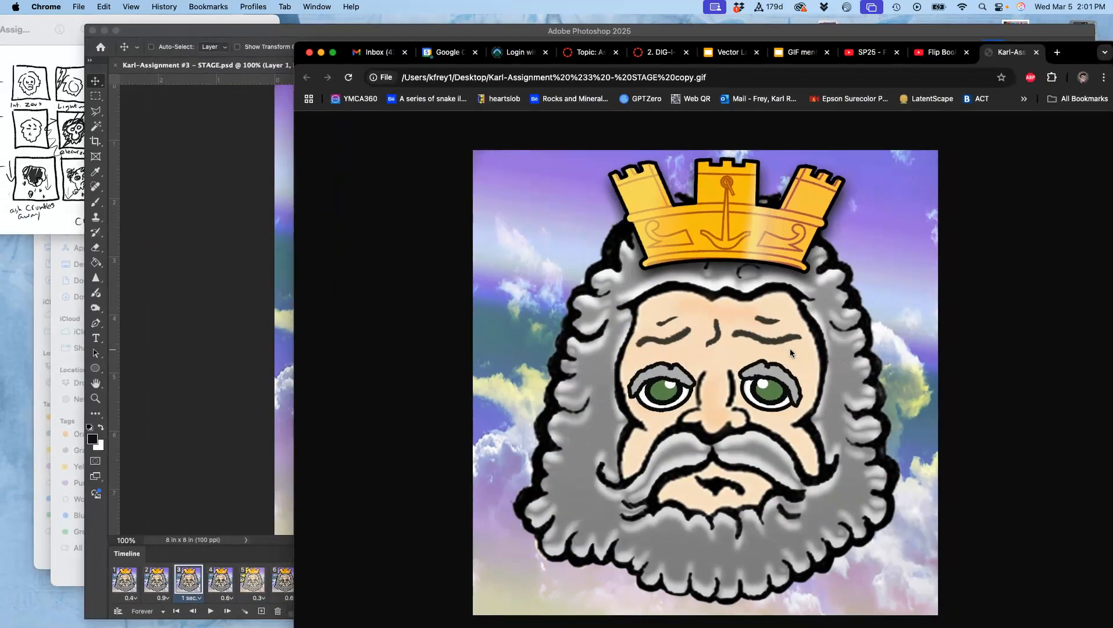